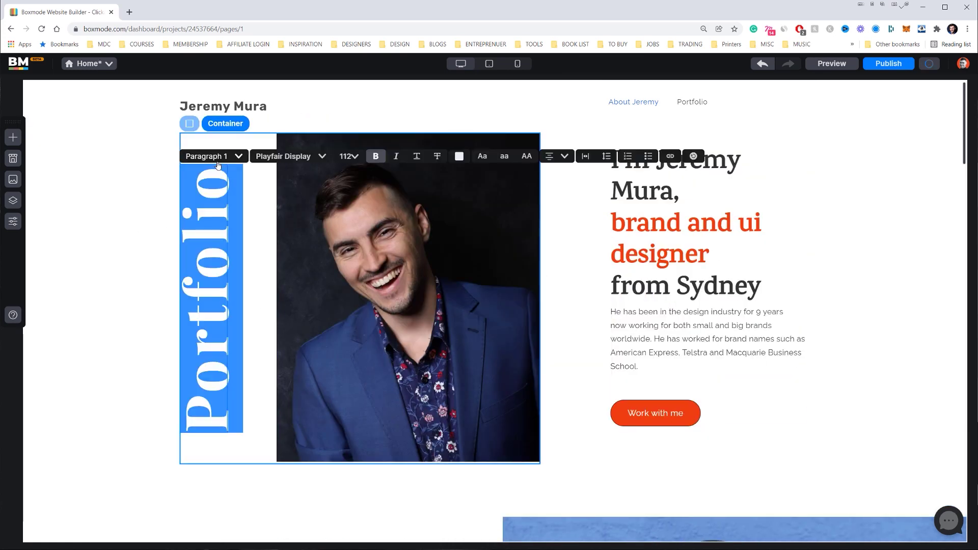
Step: Switch the large vertical 'Portfolio' text to the Quando typeface, keeping size 112
left_click(284, 157)
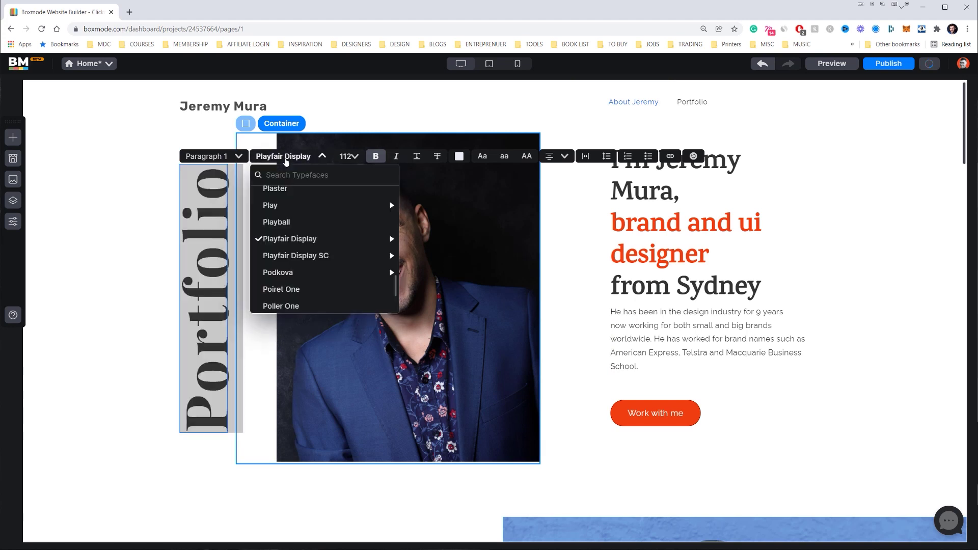
scroll(329, 277, "down", 6)
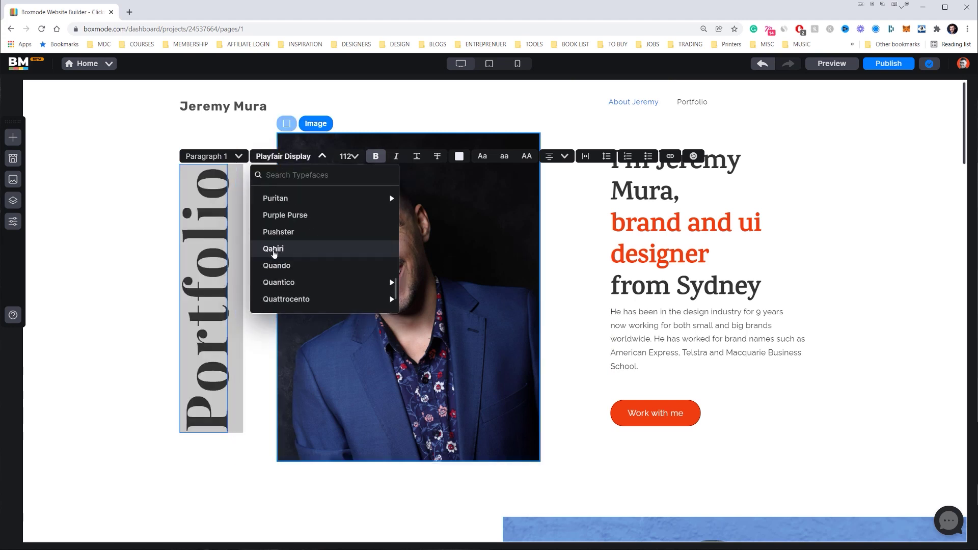
left_click(279, 266)
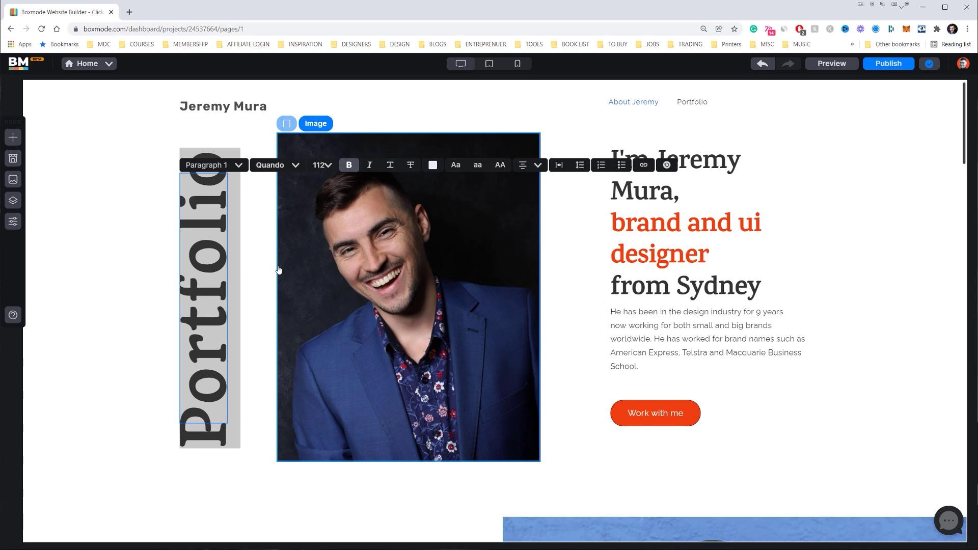
left_click(138, 258)
left_click(224, 278)
scroll(680, 358, "down", 2)
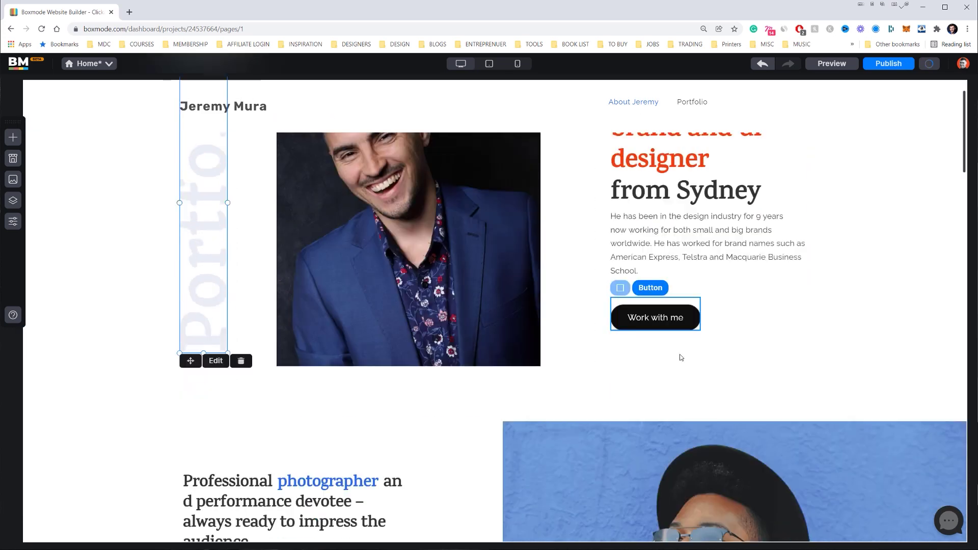
scroll(739, 331, "down", 3)
scroll(794, 295, "down", 2)
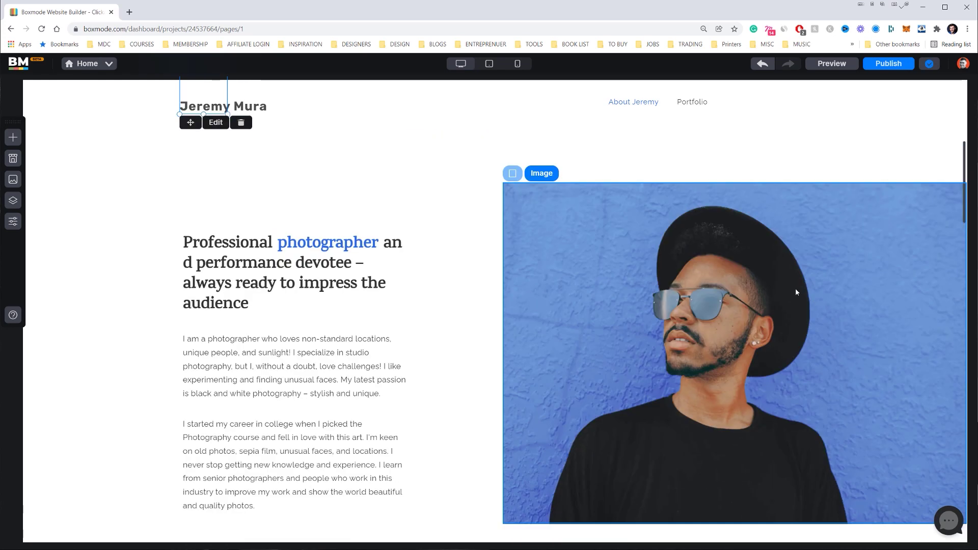
Step: Replace the blue-wall photo with the hair-care website screenshot from the media library
left_click(796, 291)
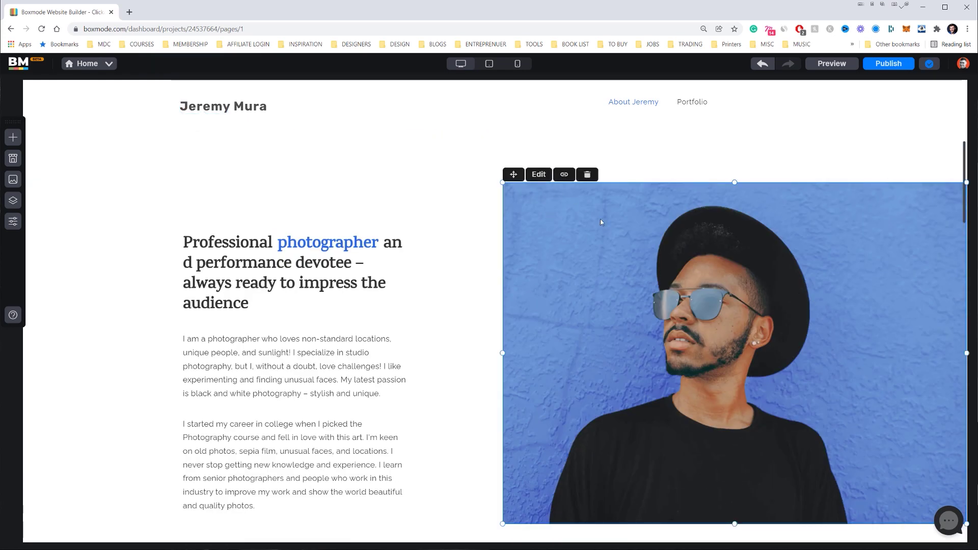
left_click(538, 174)
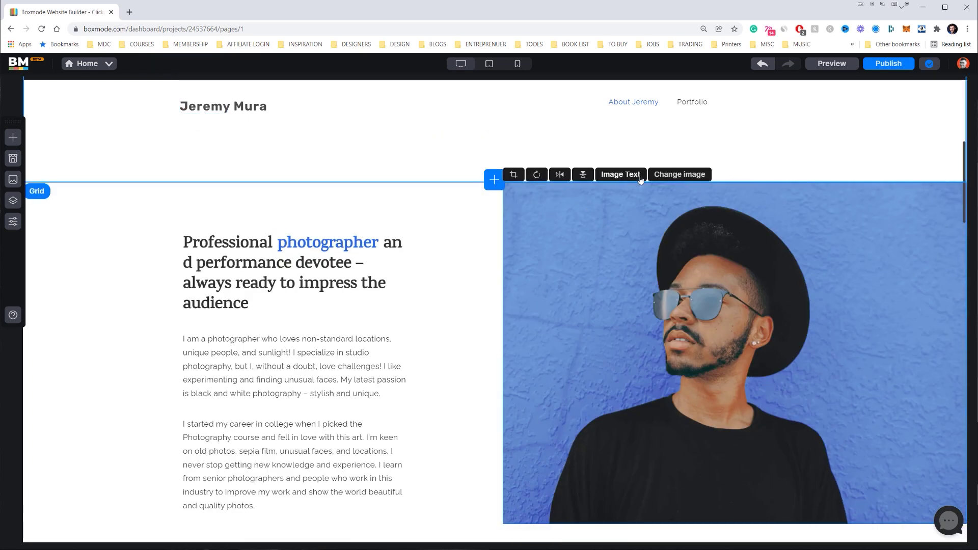
left_click(668, 175)
scroll(584, 268, "down", 4)
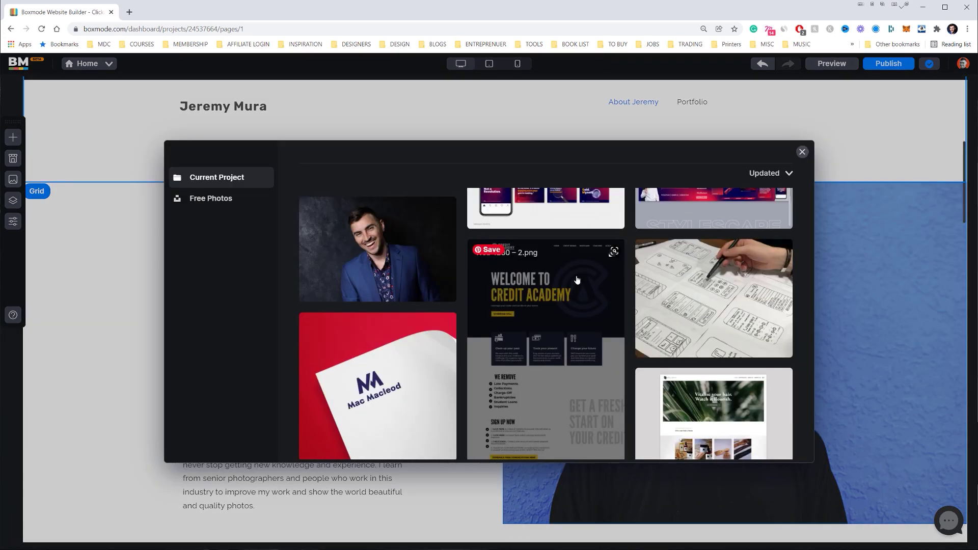
scroll(591, 306, "up", 1)
left_click(699, 334)
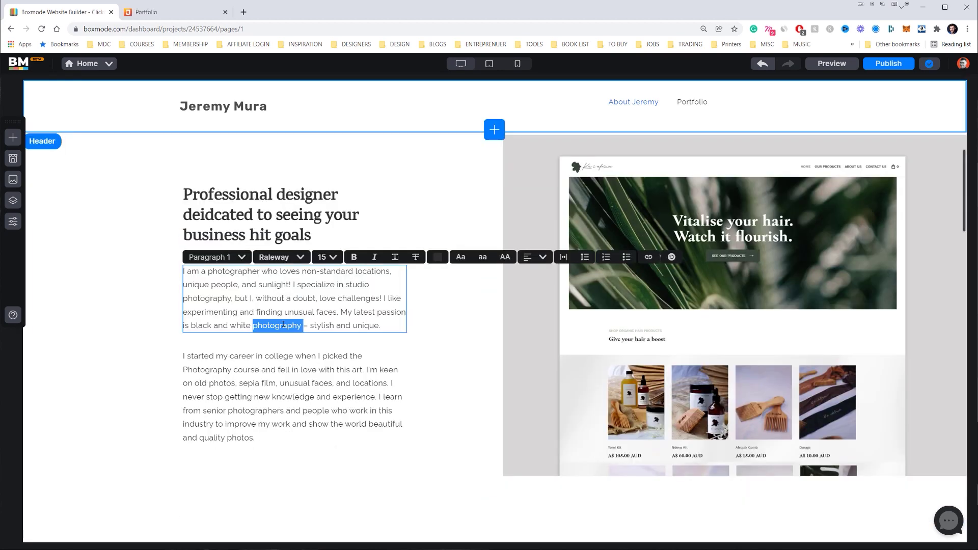
Step: Paste the new intro text into the first paragraph, then restore and select the second paragraph
type("We work with emerging startups that want to unleash their business to the world. I help bring their brand to life through bold brand identity that stands out from the clones. Here are a few of our favorite branding case studies.")
left_click(371, 413)
left_click(244, 339)
key("ctrl+z")
left_click(304, 372)
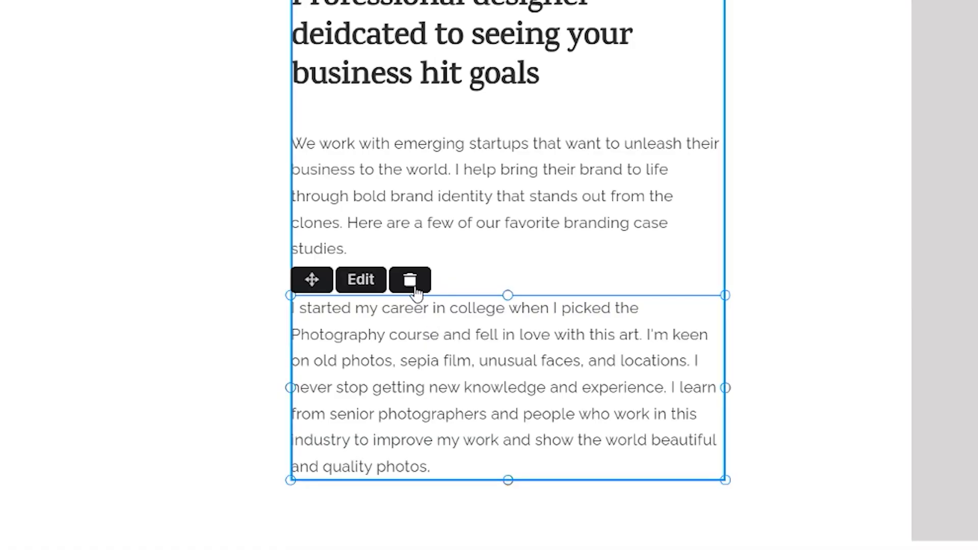
Step: Delete the second paragraph, make the designer heading a Heading 1, and correct 'deidcated'
left_click(414, 286)
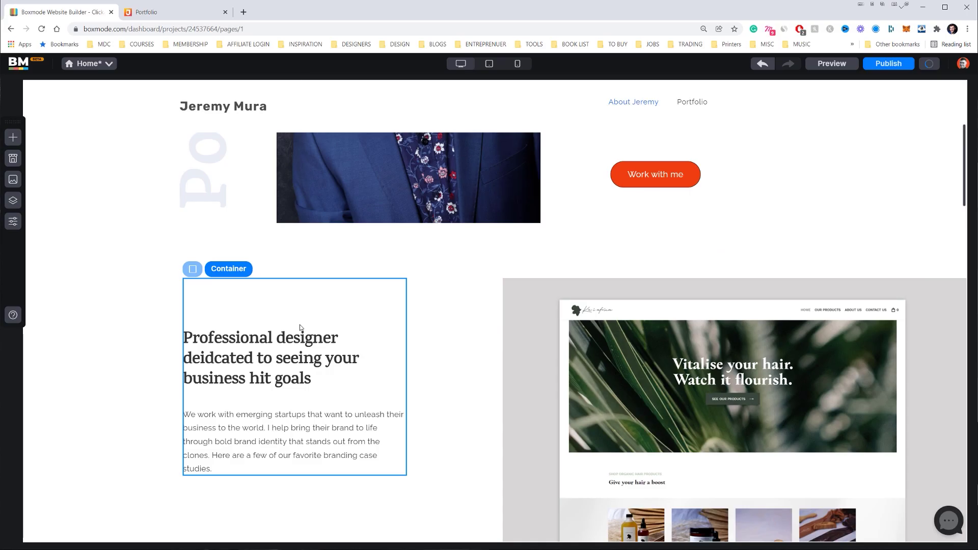
left_click(300, 330)
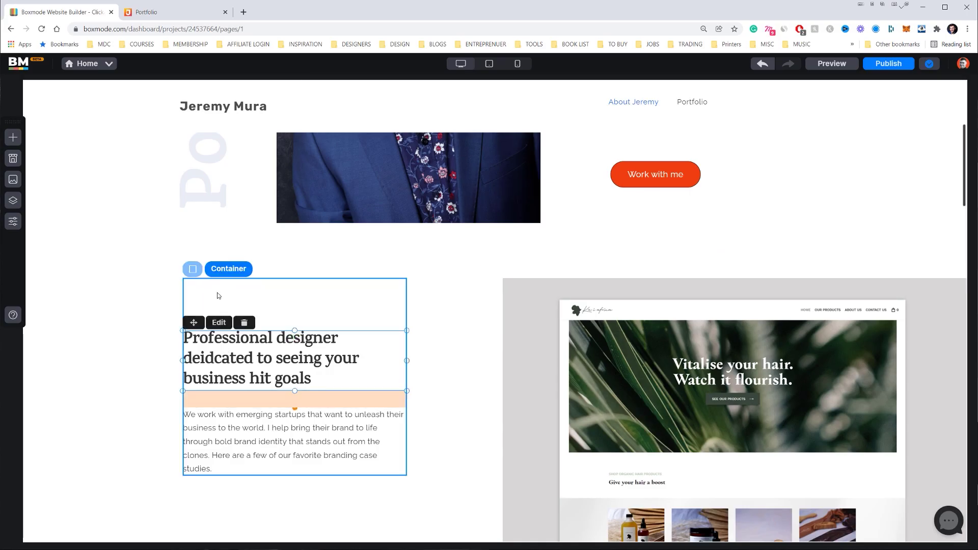
left_click(217, 322)
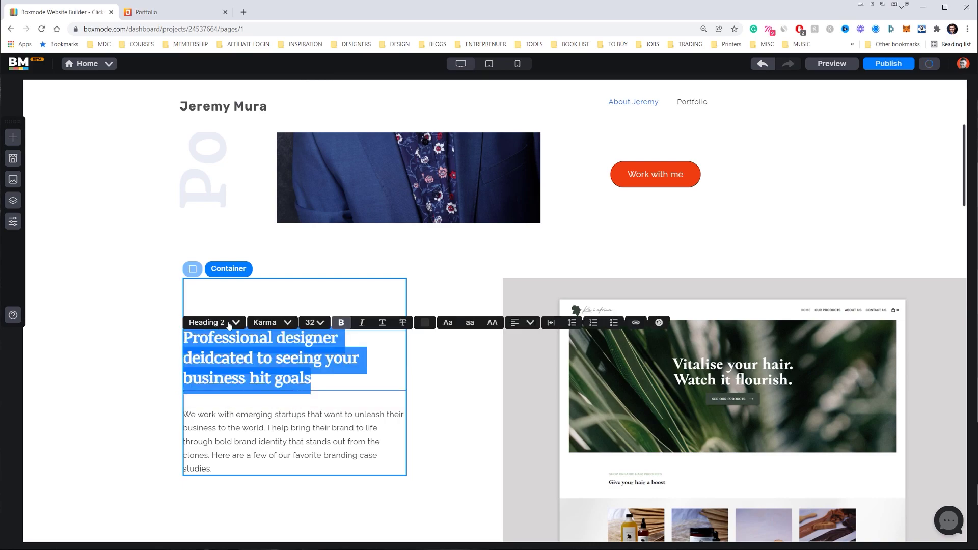
left_click(228, 322)
left_click(219, 343)
left_click(322, 376)
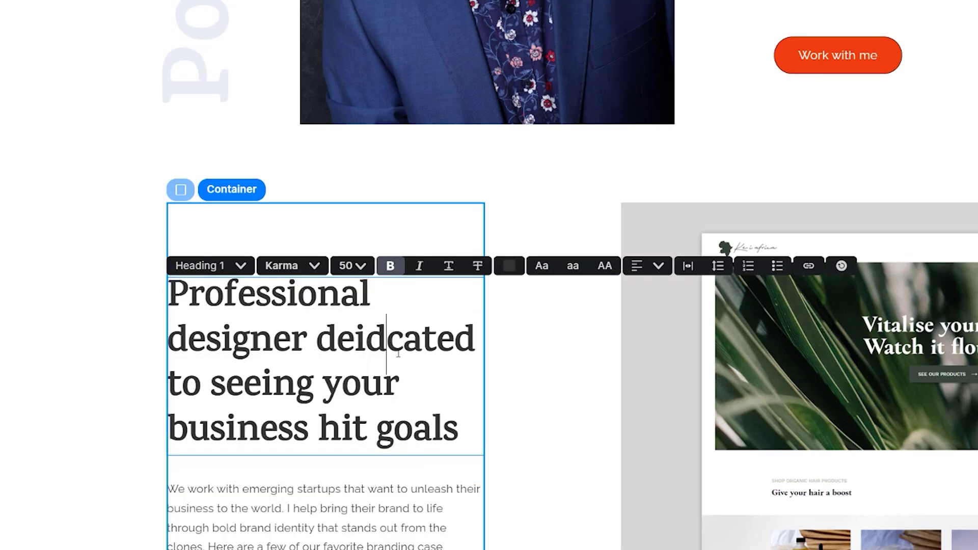
key("BackSpace")
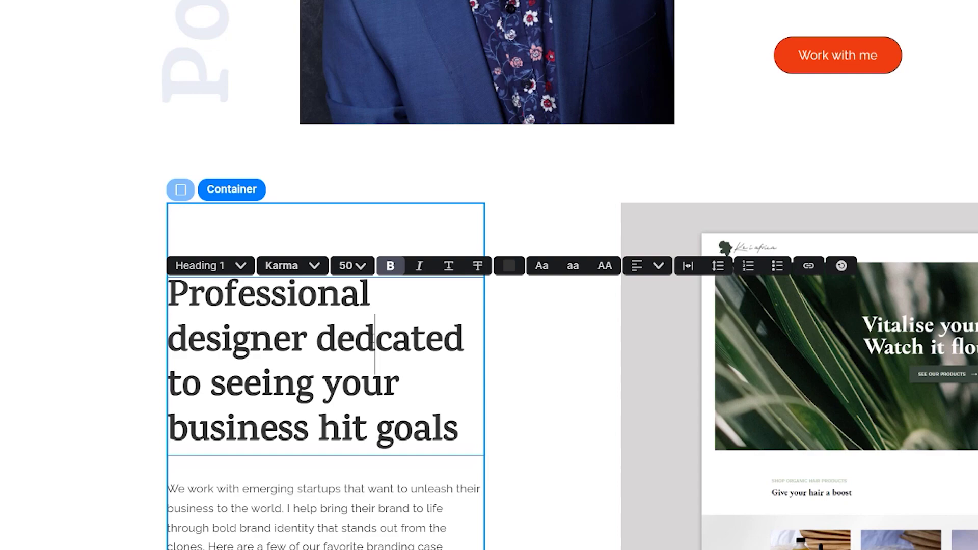
type("i")
Step: Try Heading 1 on the 'Services that I can offer you' heading, then undo it
scroll(489, 306, "down", 5)
left_click(232, 284)
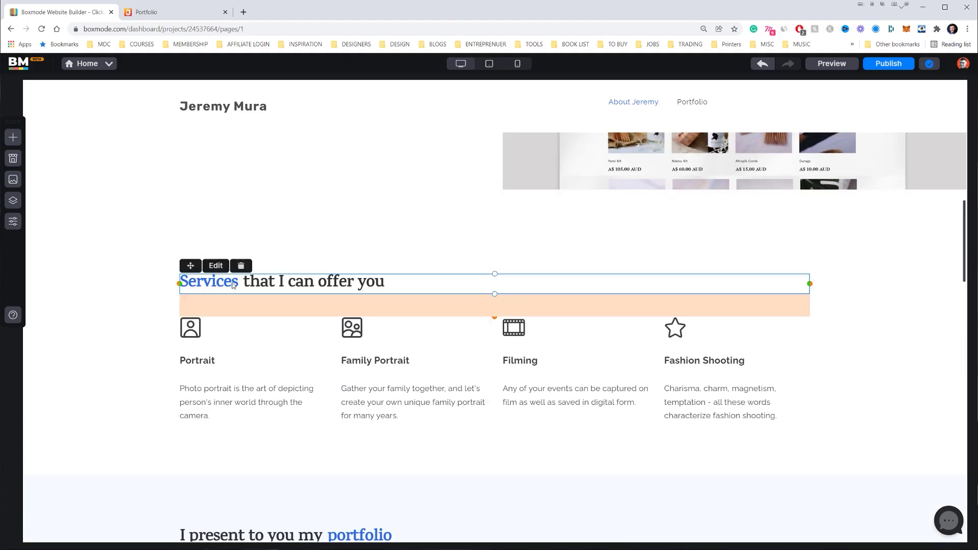
left_click(216, 265)
left_click(209, 266)
left_click(214, 285)
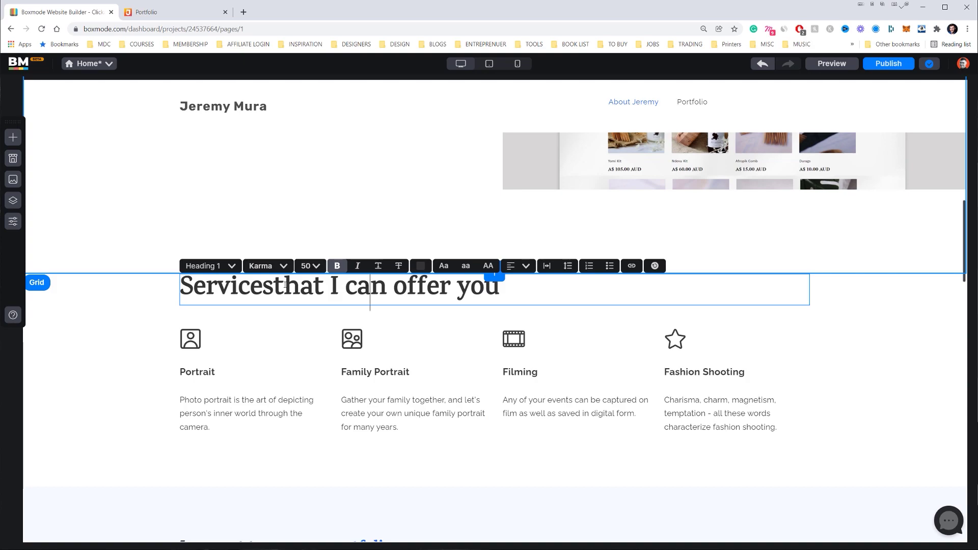
key("ctrl+z")
key("ctrl+z")
key("ctrl+z")
key("ctrl+z")
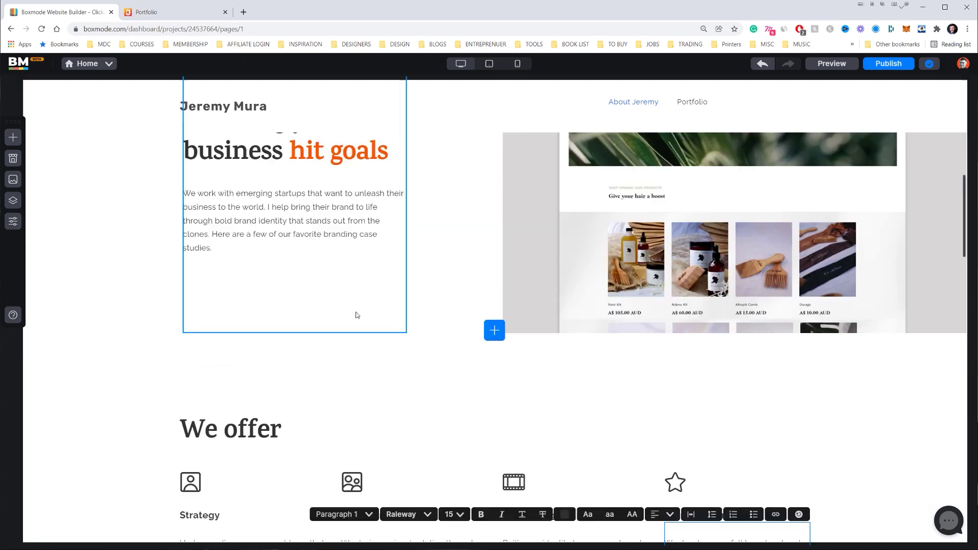
scroll(356, 314, "down", 5)
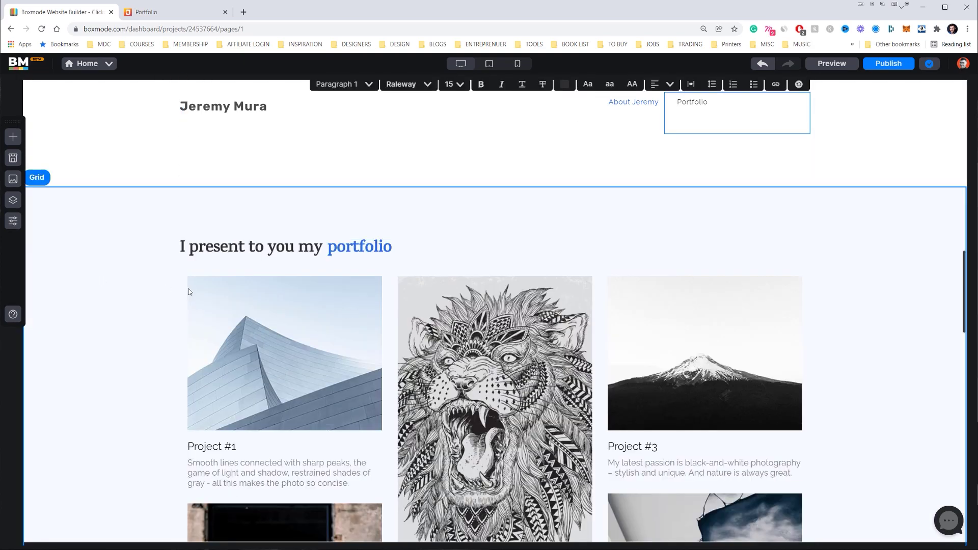
Step: Reduce the portfolio section's top padding to 75
scroll(188, 291, "down", 11)
scroll(148, 214, "up", 6)
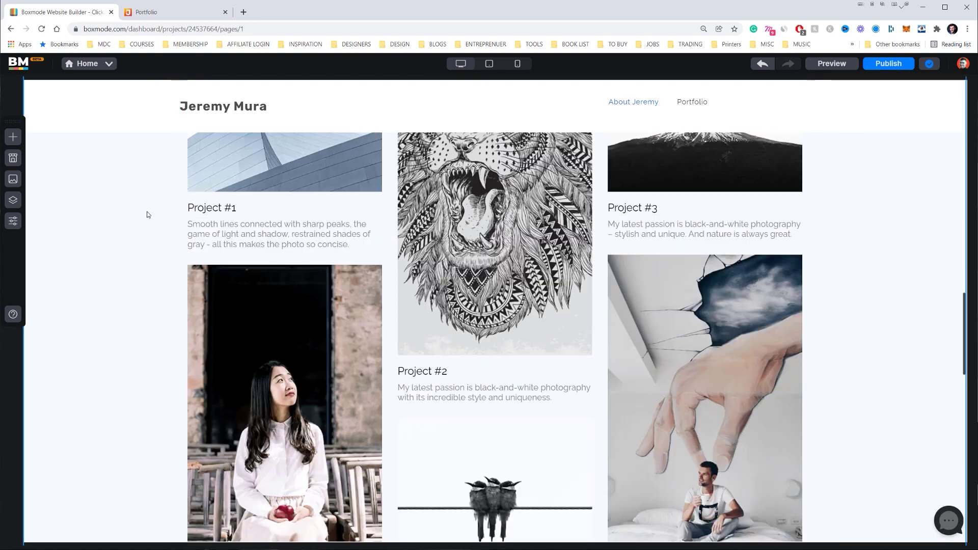
scroll(147, 214, "up", 5)
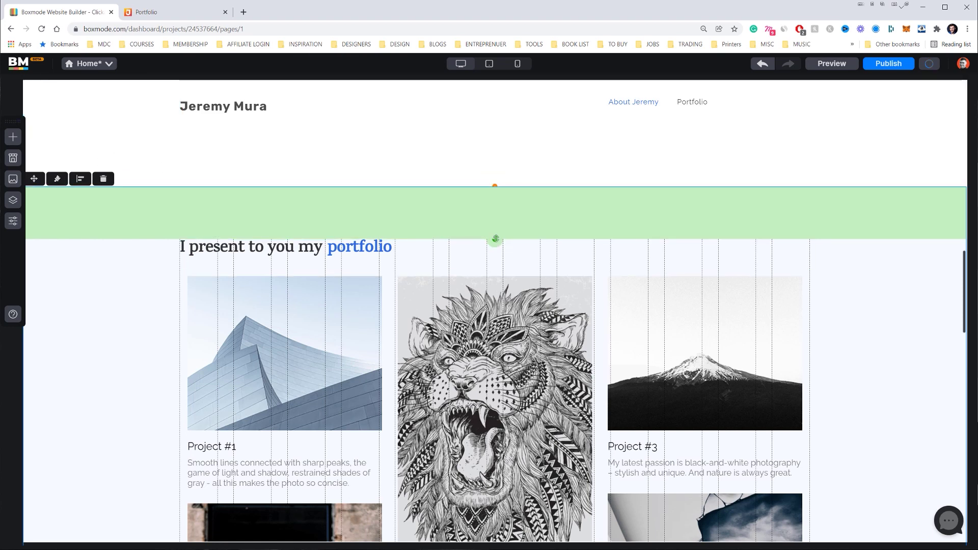
mouse_move(495, 238)
left_mouse_down()
mouse_move(494, 186)
mouse_move(503, 181)
mouse_move(496, 380)
mouse_move(494, 220)
left_mouse_up()
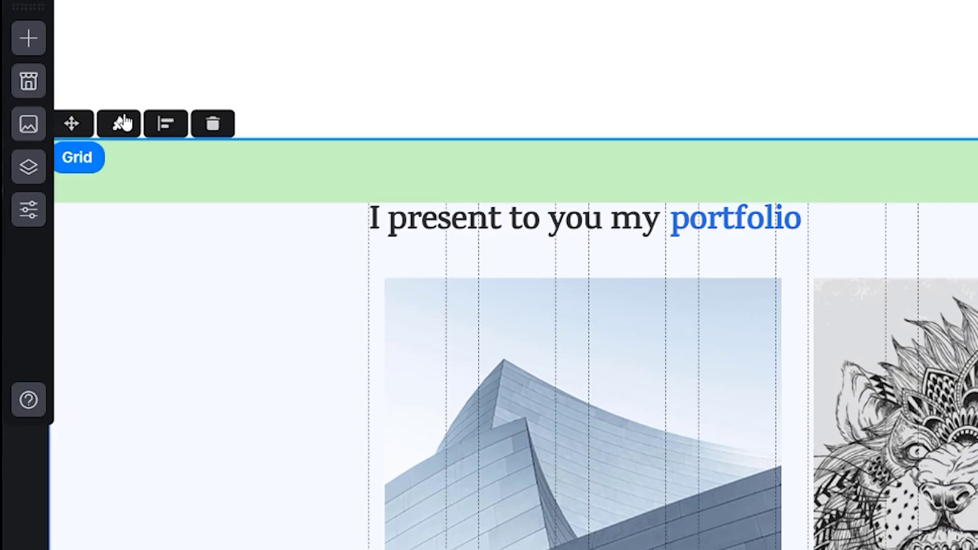
Step: Give the portfolio section a solid black background colour
left_click(120, 125)
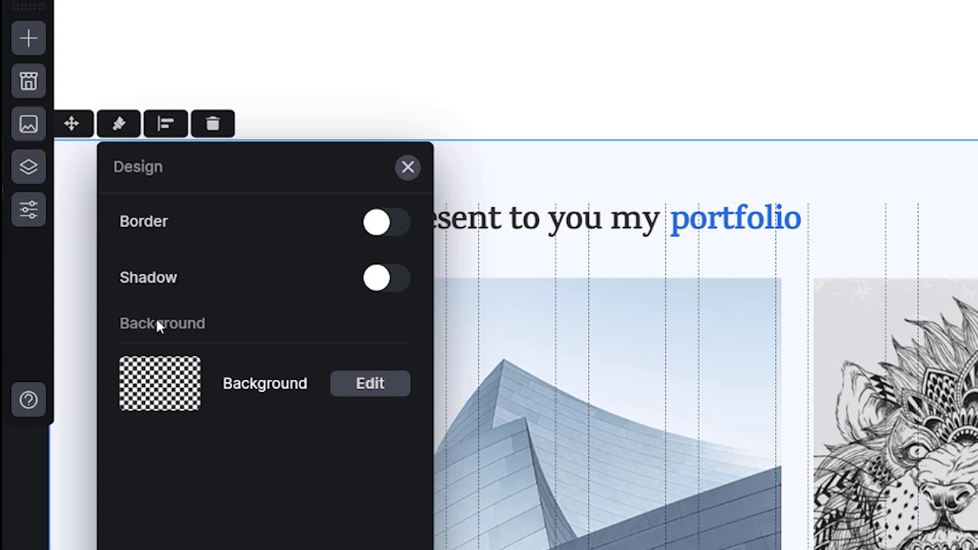
left_click(381, 388)
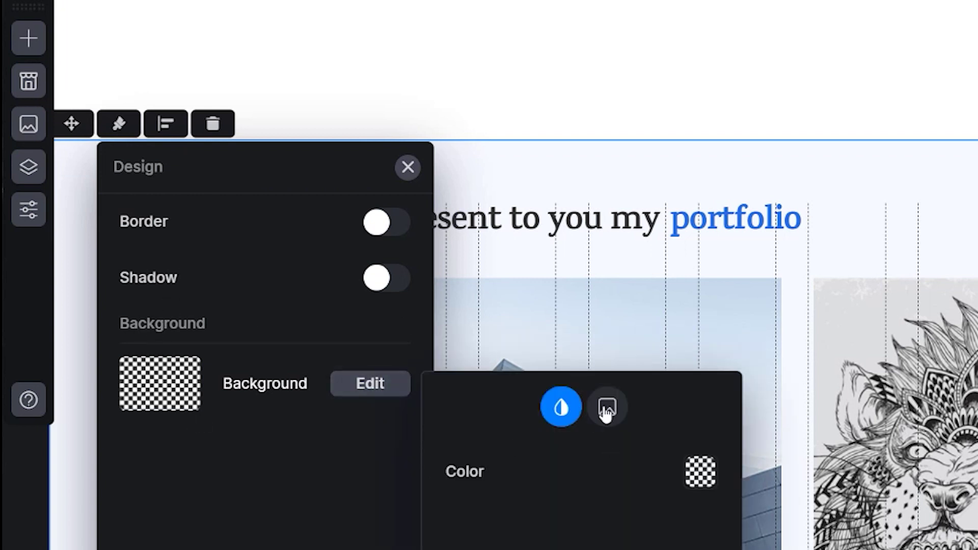
left_click(606, 412)
left_click(561, 408)
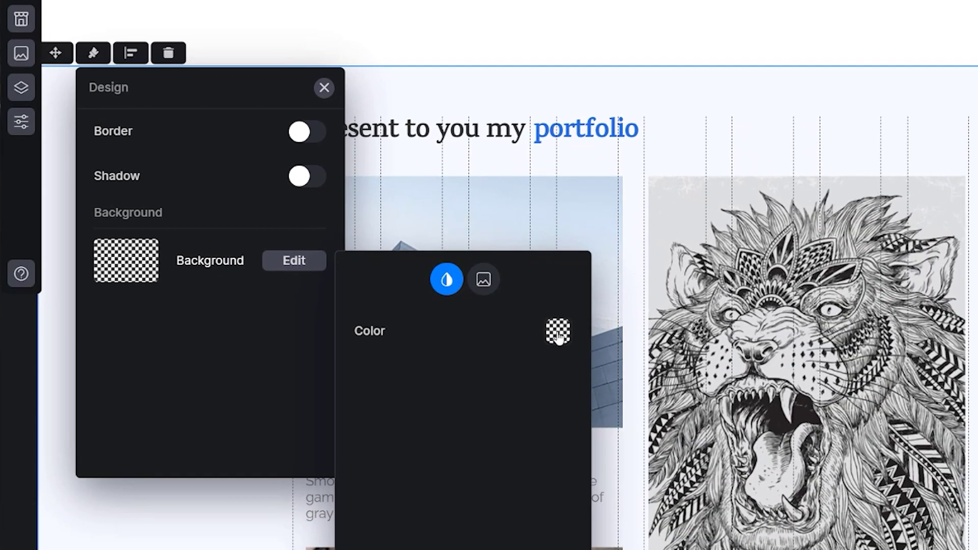
left_click(635, 373)
left_click_drag(456, 513, 441, 507)
left_click(444, 129)
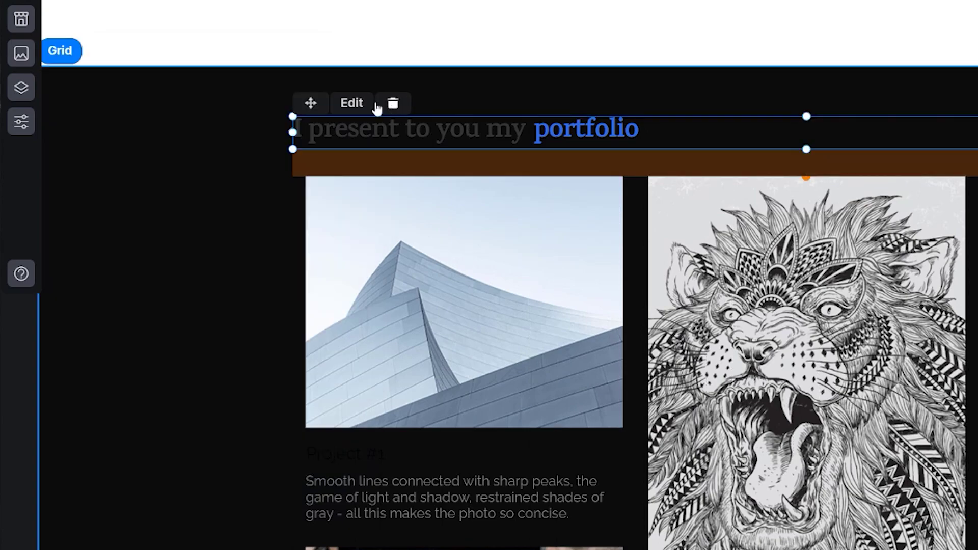
Step: Make the portfolio heading's text colour white
left_click(351, 103)
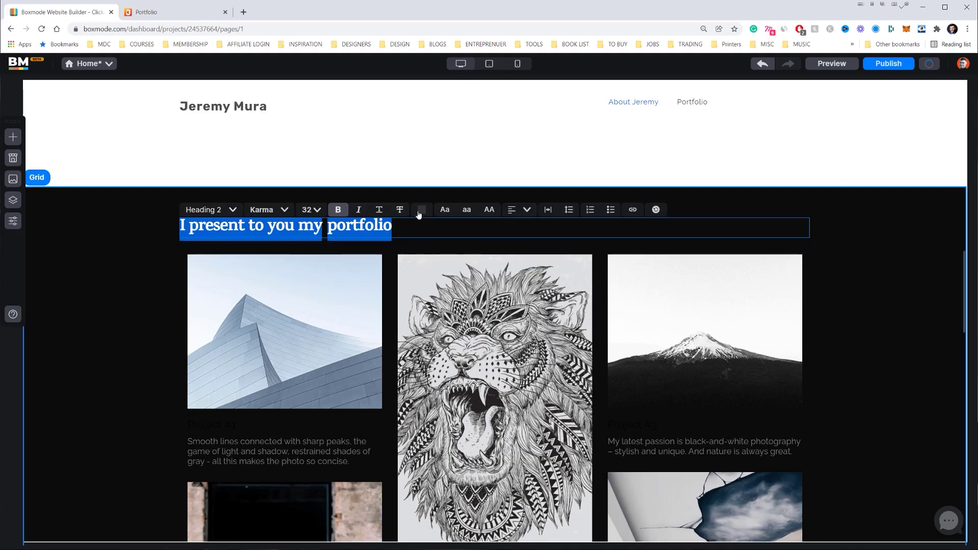
left_click(420, 211)
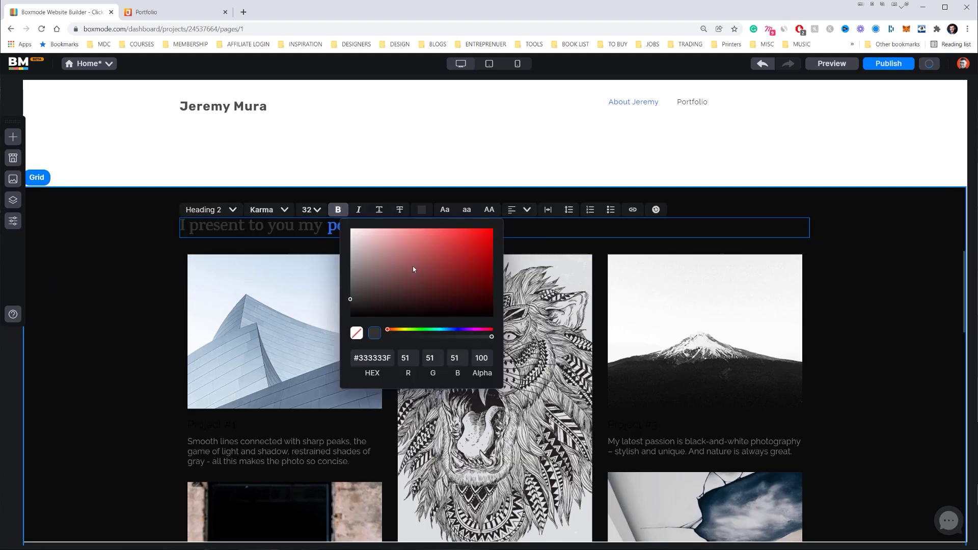
left_click_drag(356, 237, 342, 224)
left_click(244, 232)
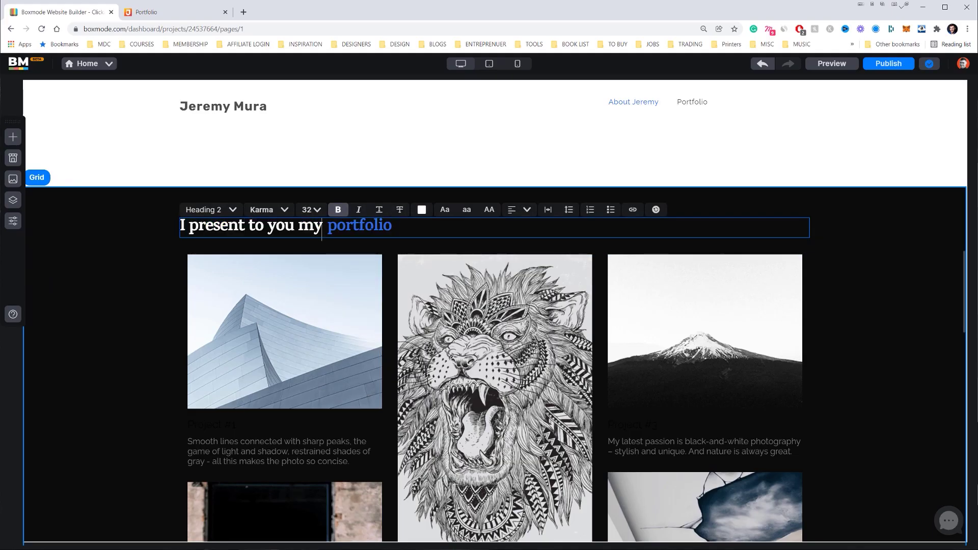
Step: Retitle the heading 'View my portfolio' with the word 'portfolio' in orange
key("ctrl+shift+a")
key("Escape")
key("ctrl+a")
type("Vi")
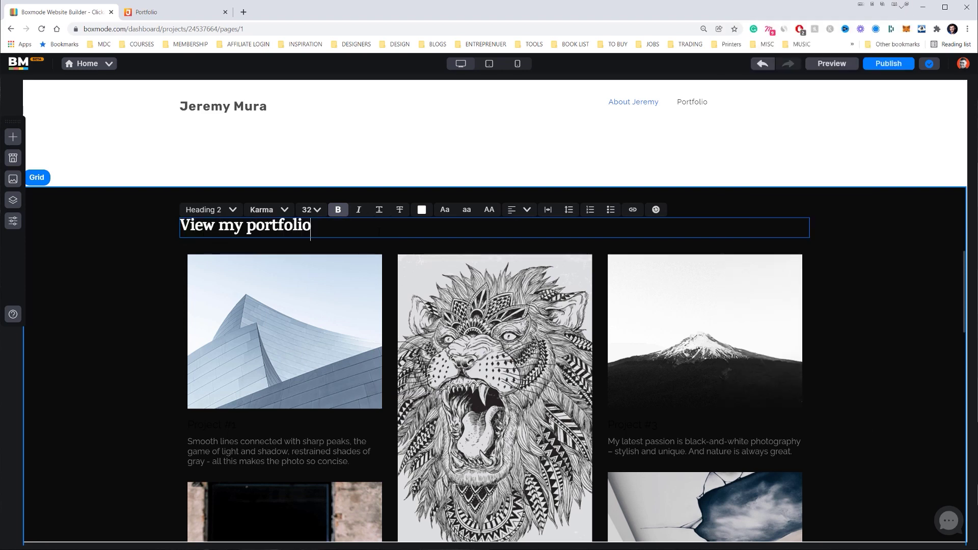
key("ctrl+shift+Left")
left_click(421, 209)
left_click(310, 227)
left_click(310, 245)
Step: Look over the gallery below, opening and dismissing its context menu
scroll(344, 239, "down", 2)
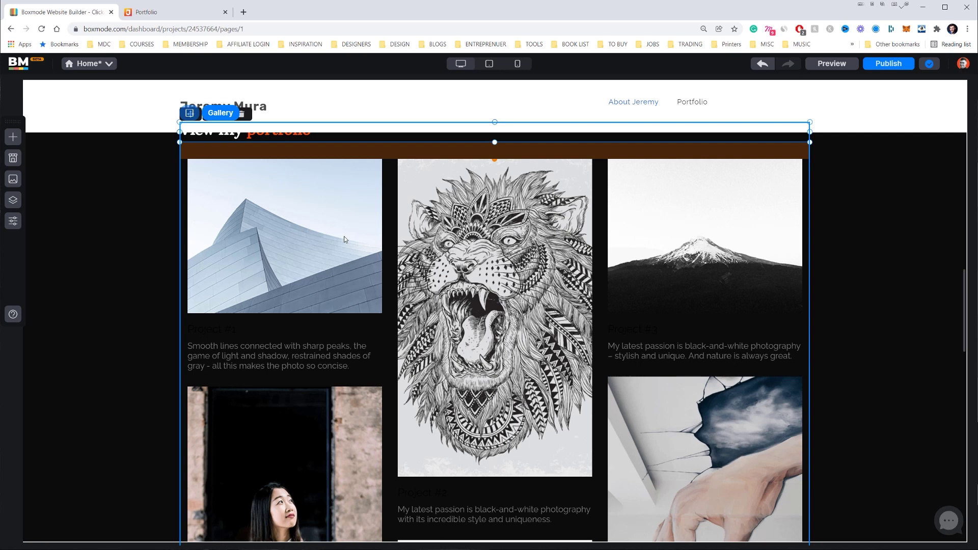
scroll(344, 260, "up", 2)
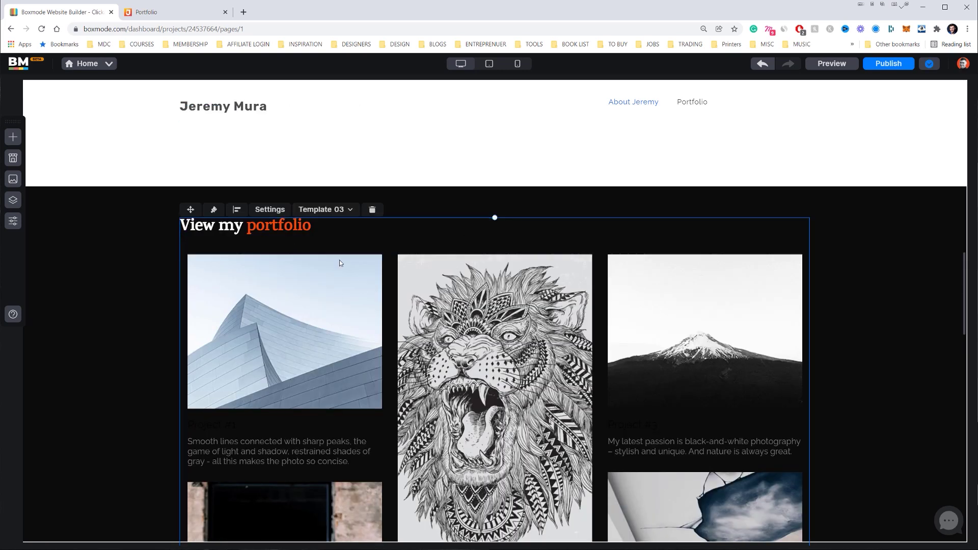
scroll(328, 254, "down", 5)
right_click(380, 284)
left_click(665, 221)
scroll(665, 221, "down", 4)
scroll(306, 267, "up", 6)
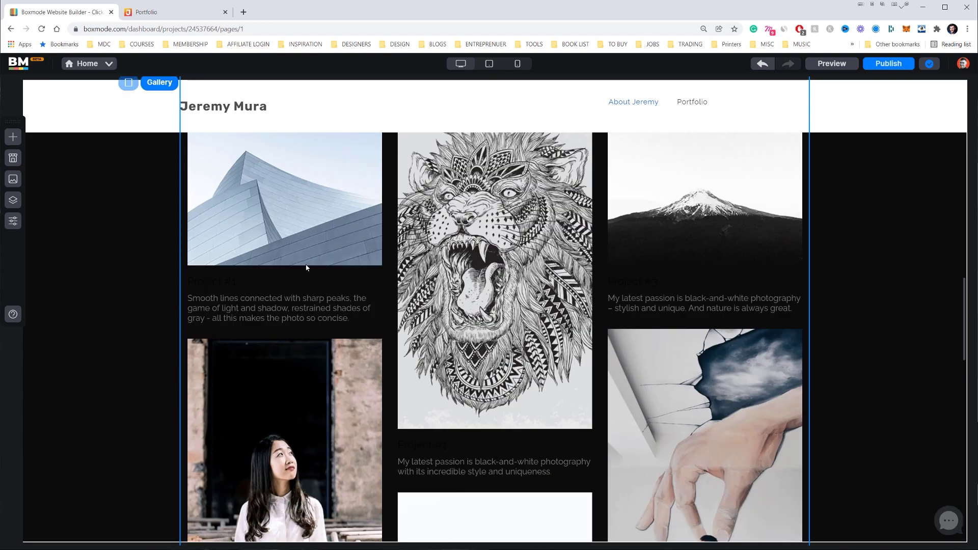
scroll(306, 267, "up", 6)
scroll(277, 257, "down", 3)
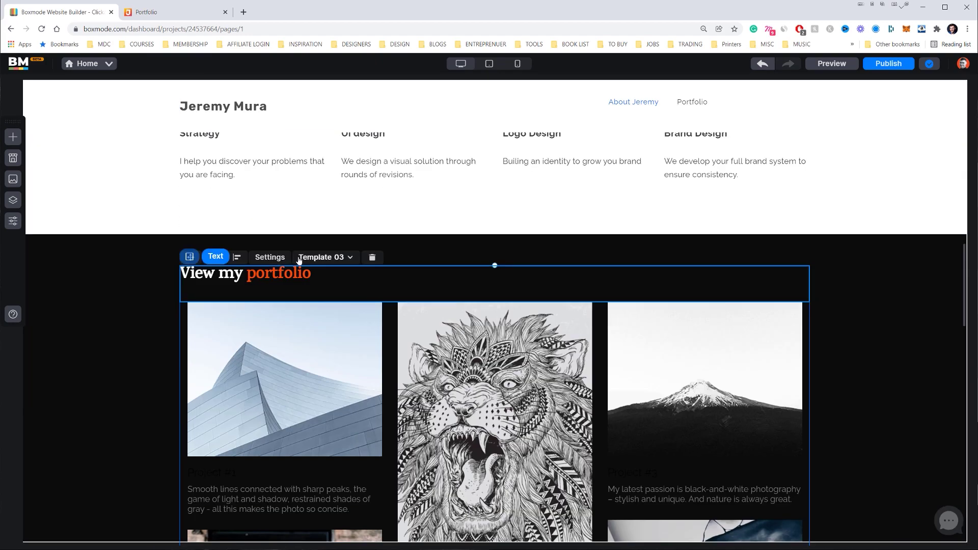
Step: Replace the gallery's Template 03 layout with the Mosaic template from the Templates list
left_click(299, 259)
left_click(300, 258)
left_click(299, 259)
scroll(430, 402, "down", 1)
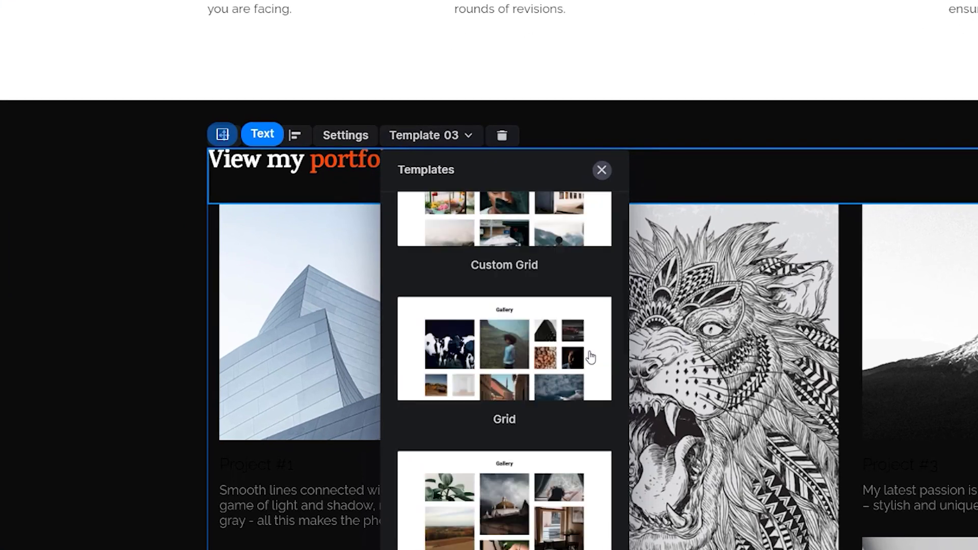
scroll(590, 357, "down", 2)
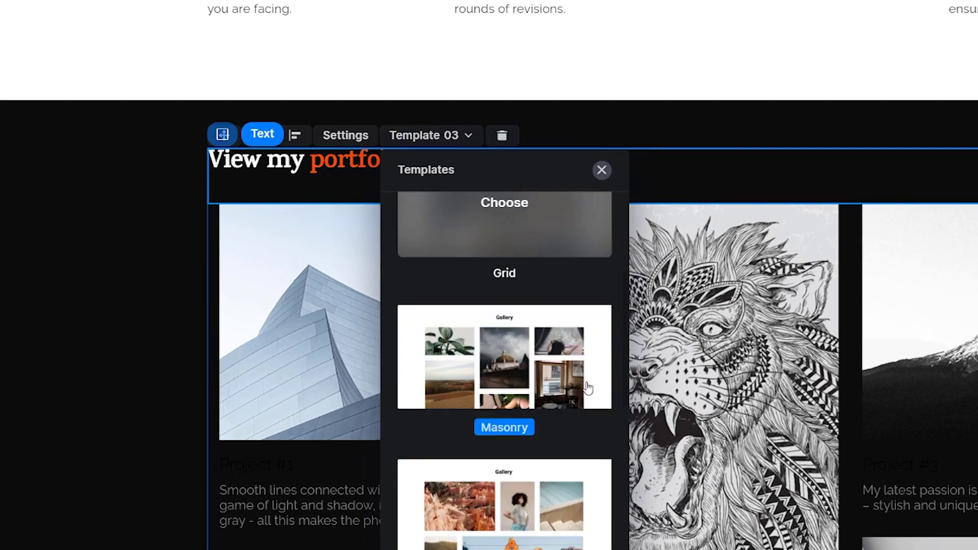
scroll(619, 442, "down", 1)
scroll(619, 442, "down", 4)
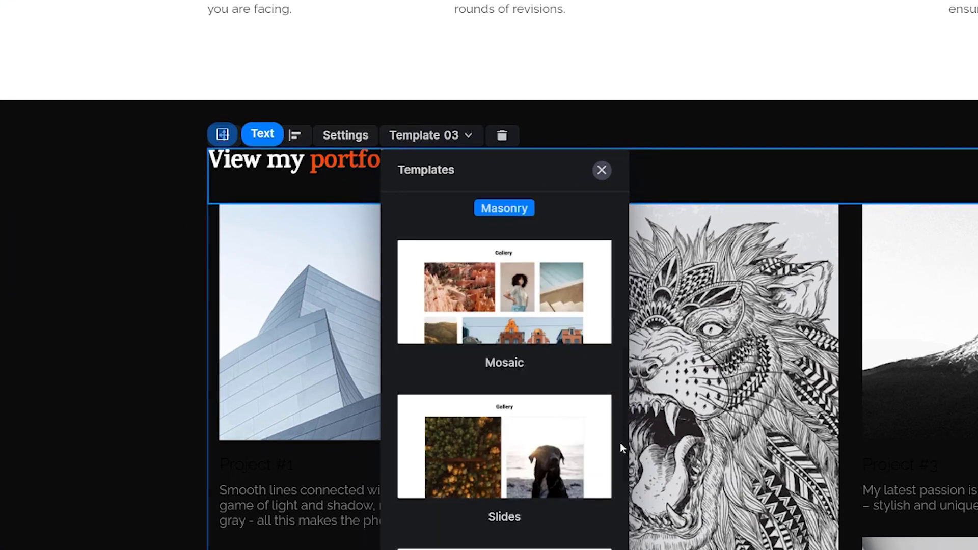
scroll(620, 442, "down", 1)
scroll(619, 445, "down", 1)
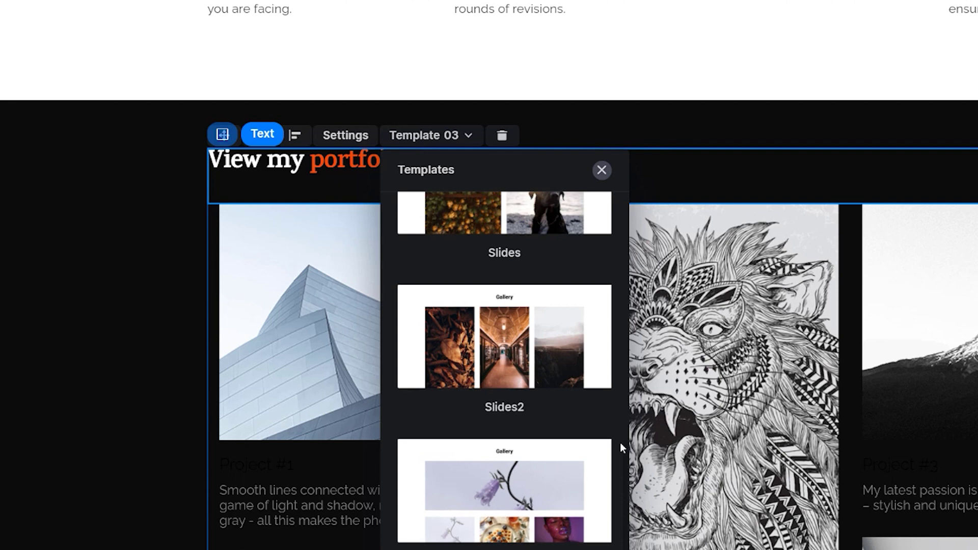
scroll(567, 471, "up", 5)
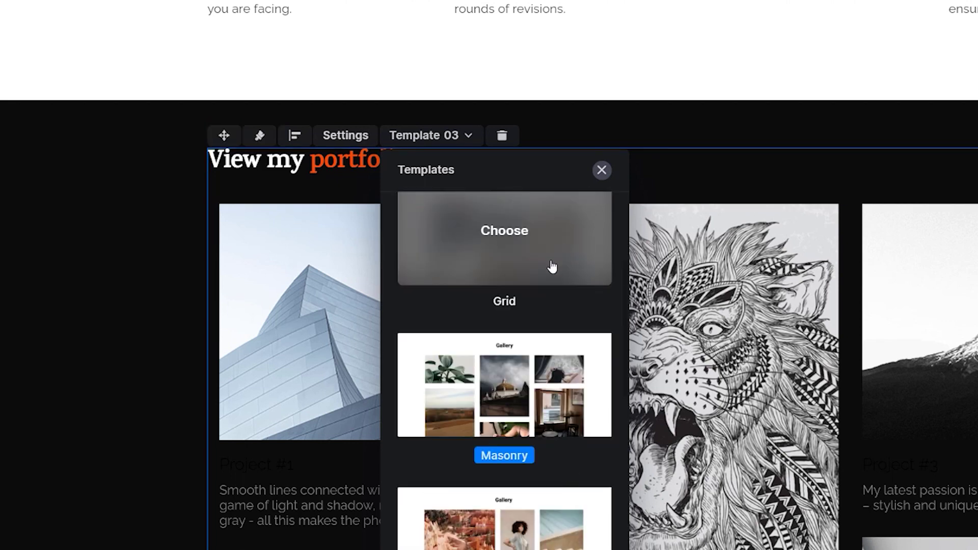
scroll(552, 266, "down", 3)
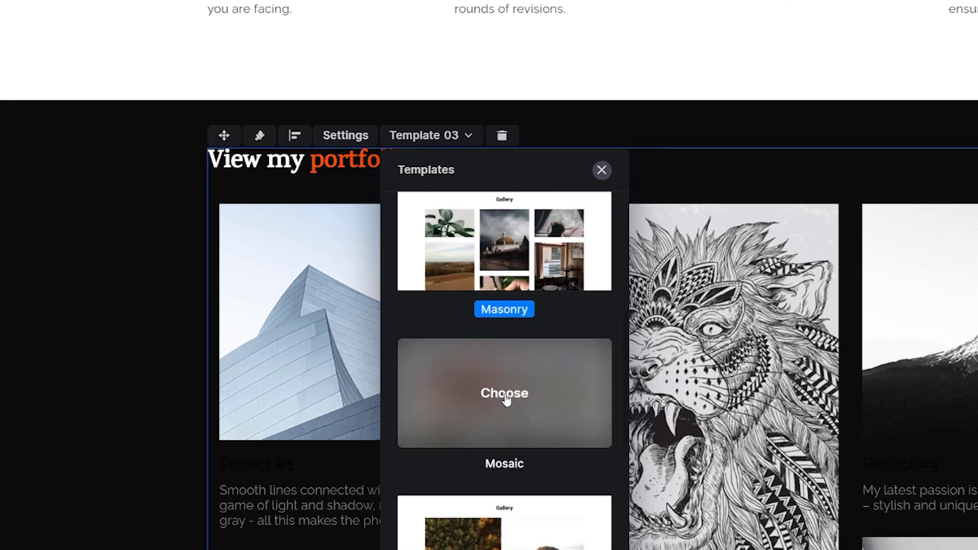
left_click(506, 399)
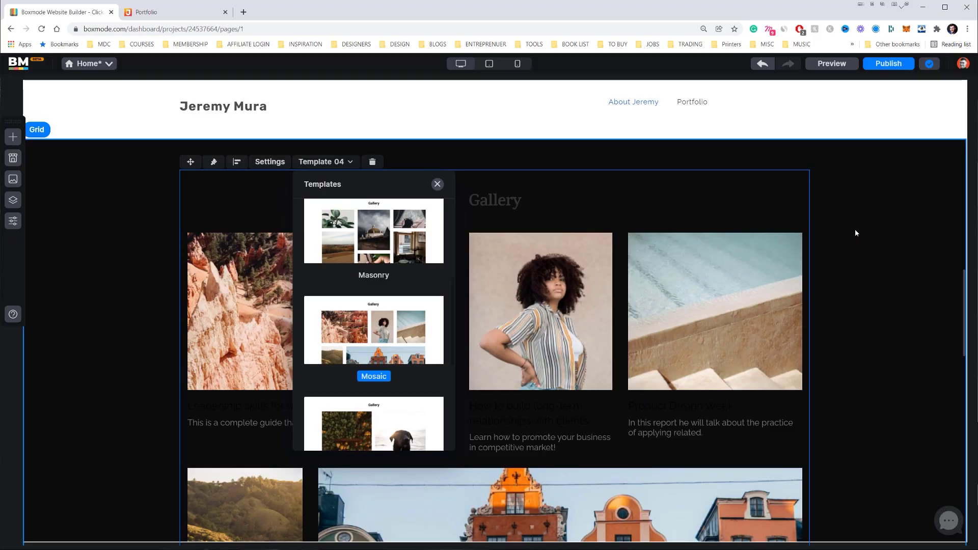
scroll(876, 225, "down", 3)
scroll(365, 295, "down", 4)
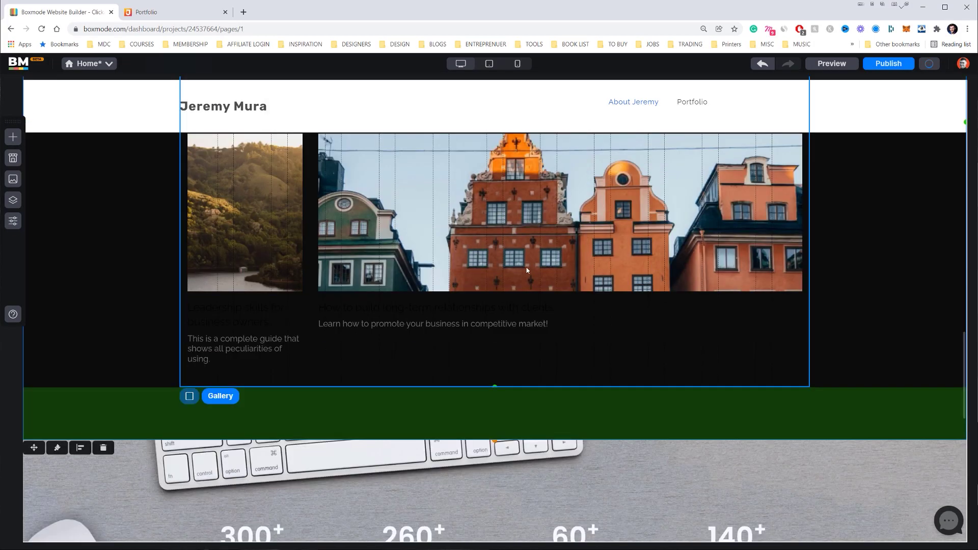
scroll(527, 270, "up", 5)
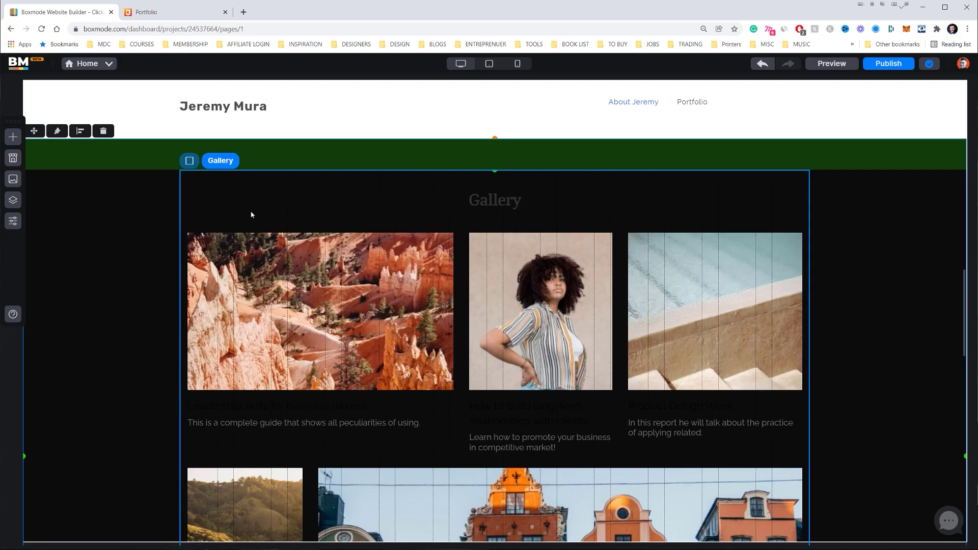
scroll(253, 224, "up", 1)
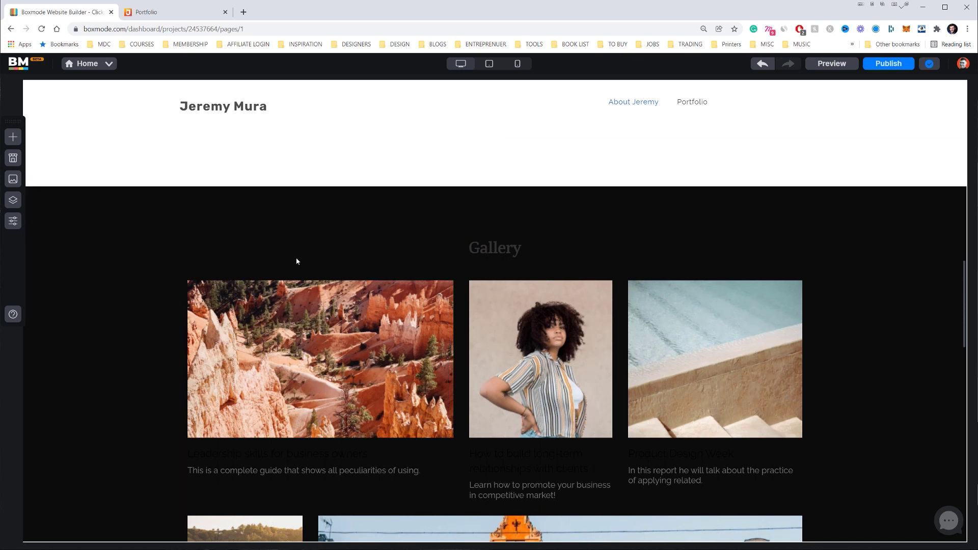
Step: Type 'View Portfolio' over the gallery's 'Gallery' heading text
left_click(493, 245)
left_click(504, 234)
left_click(710, 232)
key("Escape")
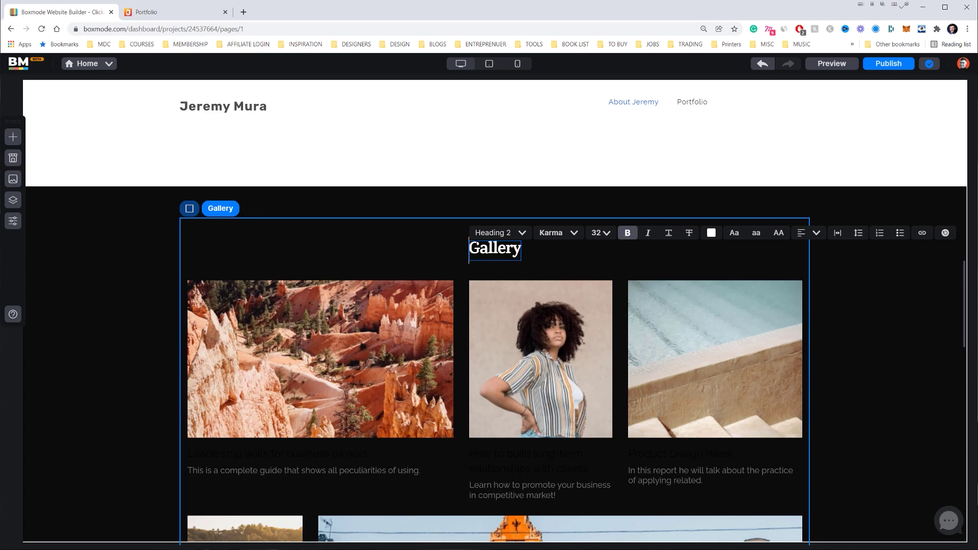
type("View Portfolio")
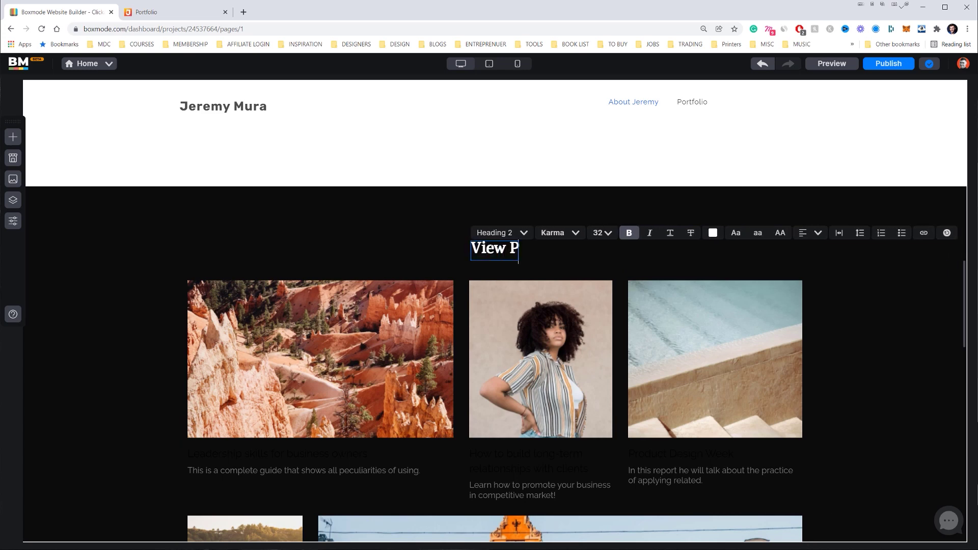
left_click(281, 234)
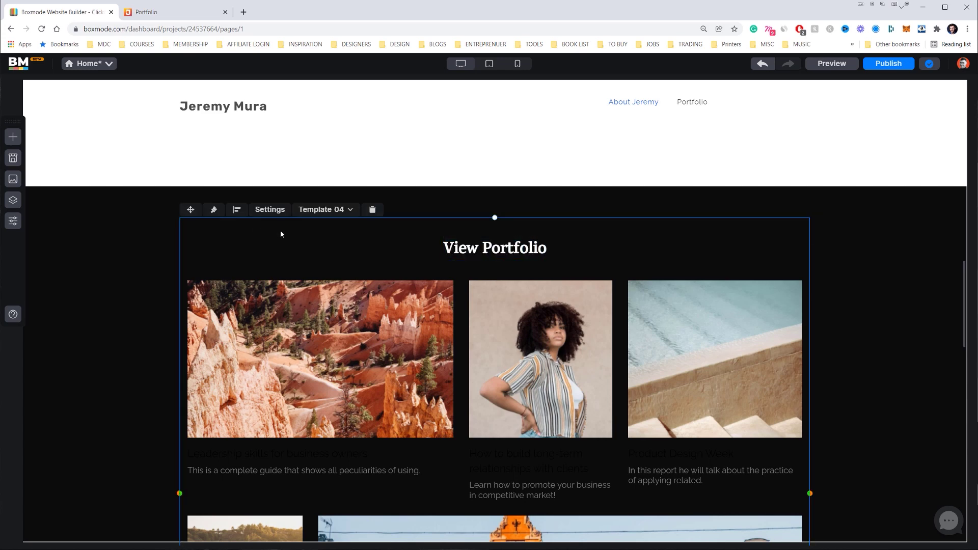
scroll(281, 234, "down", 1)
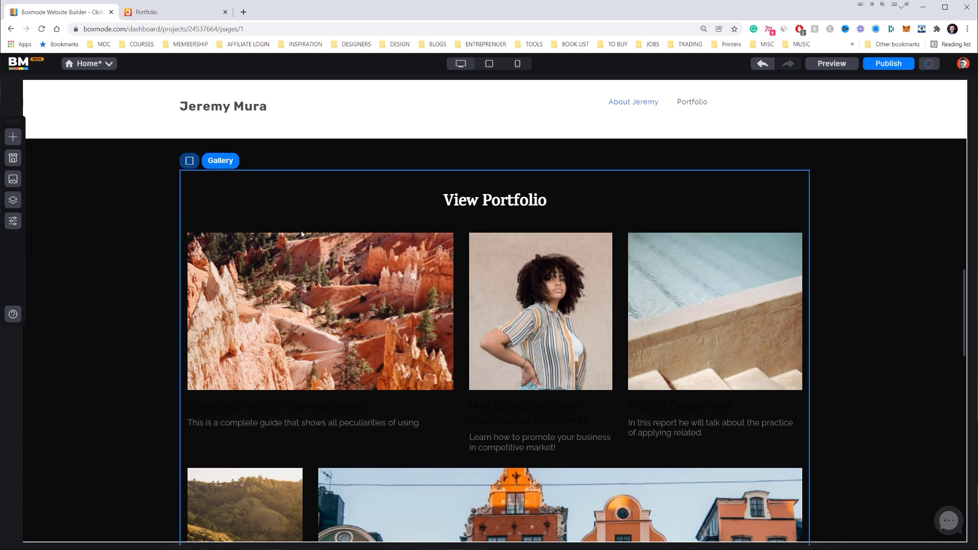
Step: Check the gallery settings' Format and Animation options, then open Item 1's options under Manage items
left_click(271, 163)
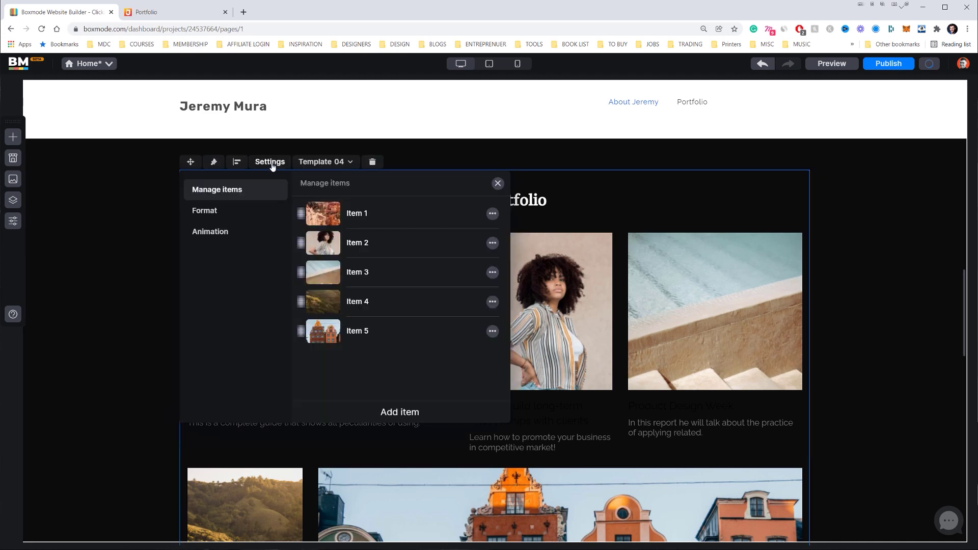
left_click(272, 164)
left_click(273, 164)
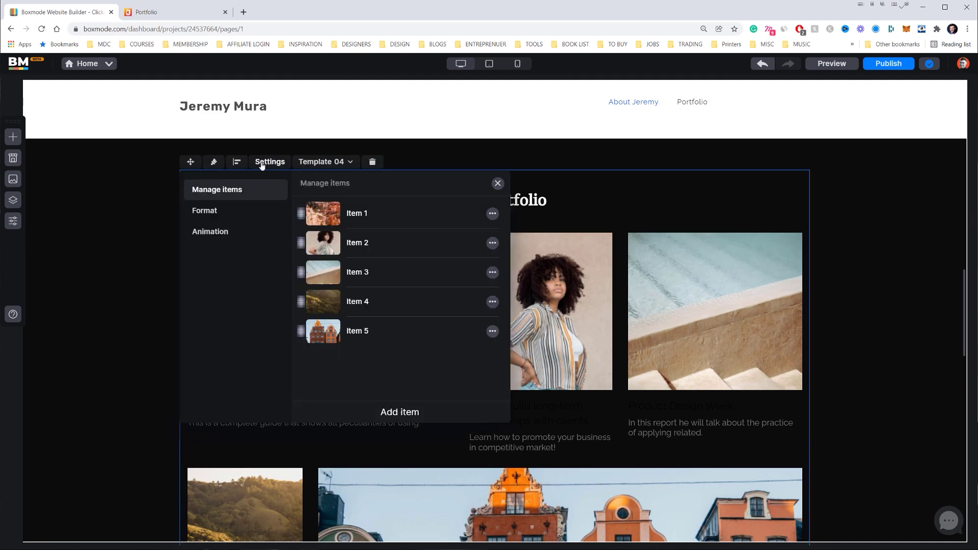
left_click(217, 210)
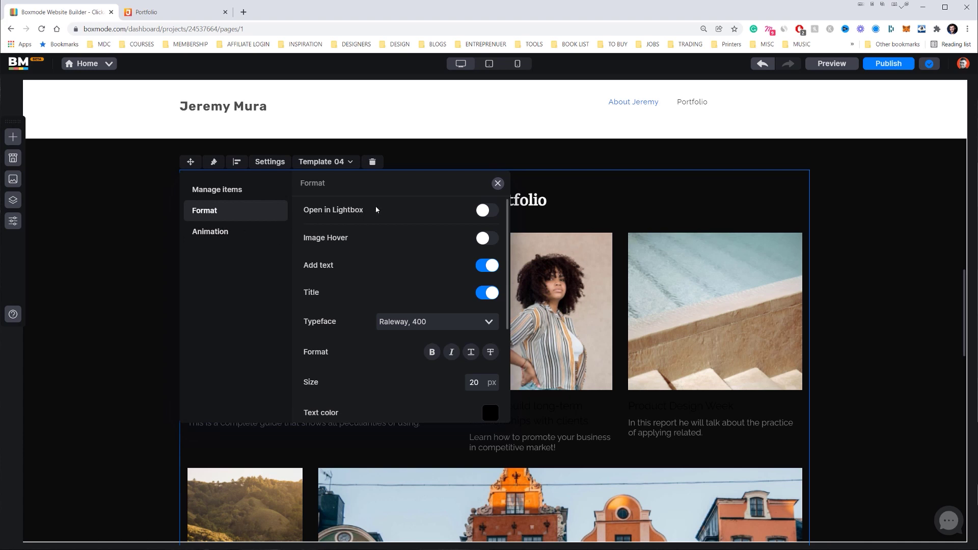
left_click(206, 235)
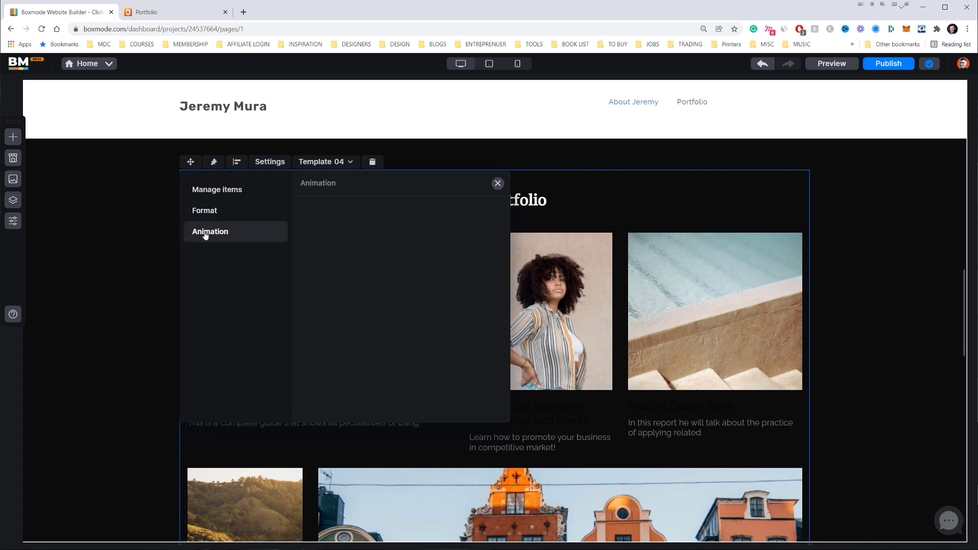
left_click(230, 199)
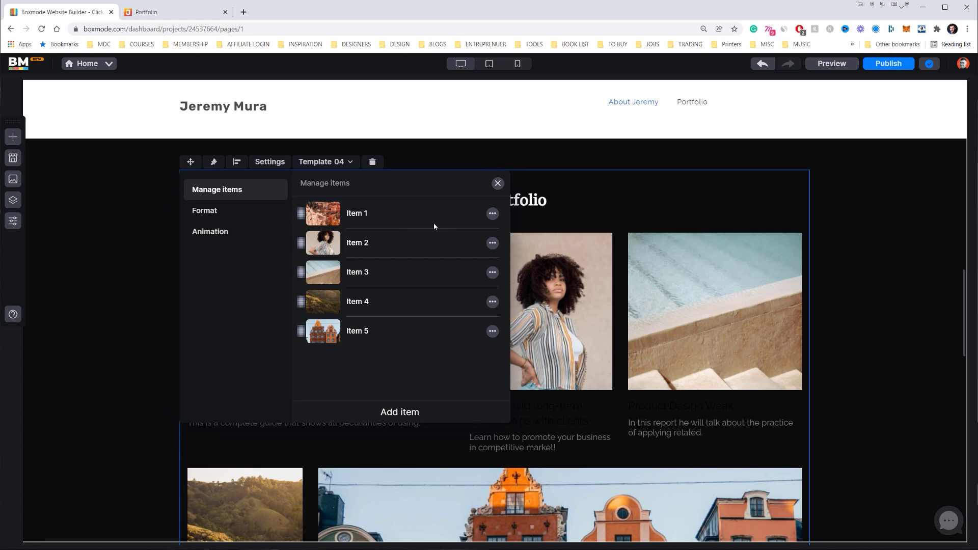
left_click(493, 214)
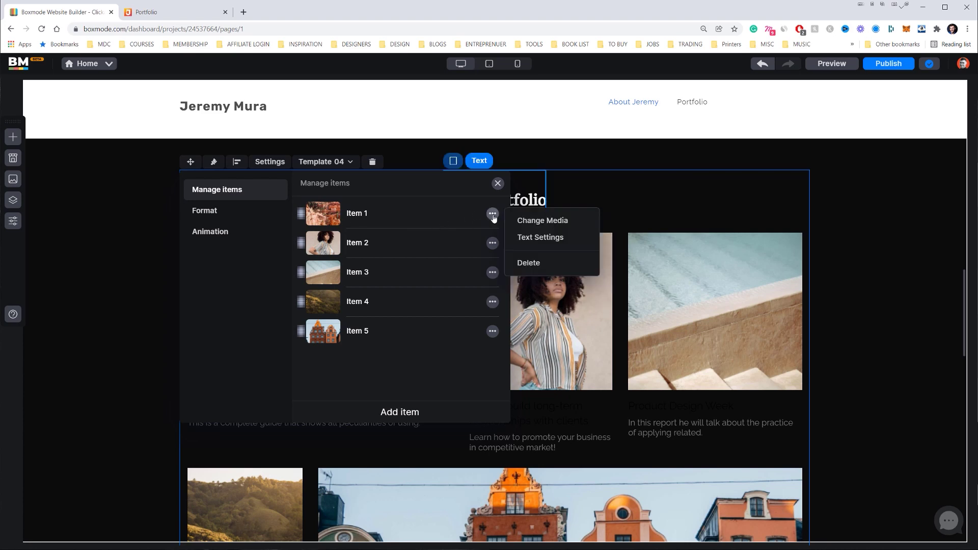
Step: Change Item 1's media to the Instagram mockup image from the library
left_click(511, 224)
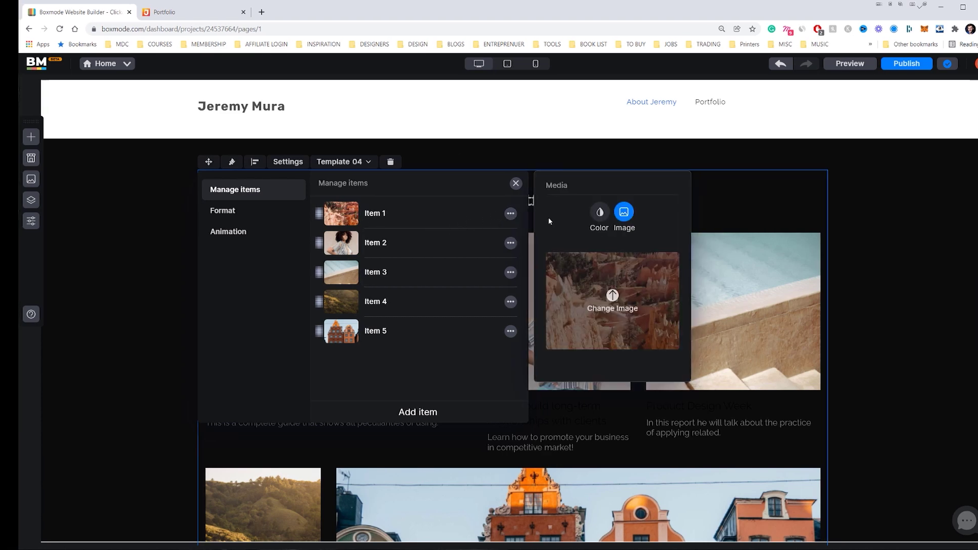
left_click(586, 279)
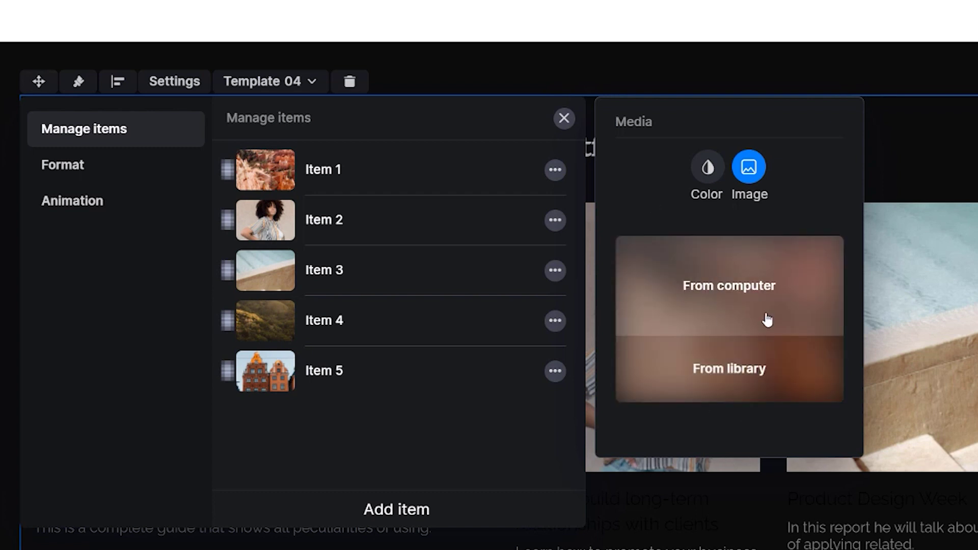
left_click(736, 376)
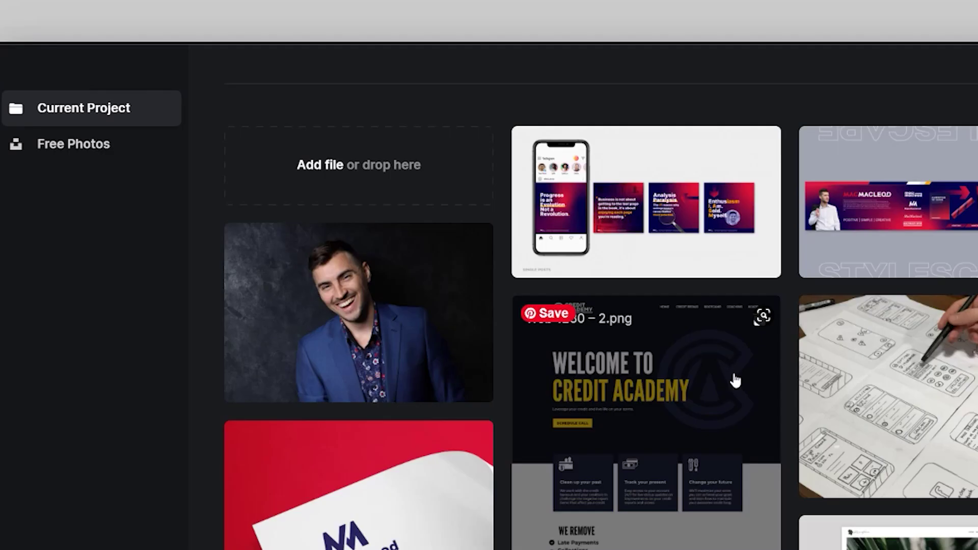
scroll(772, 218, "down", 5)
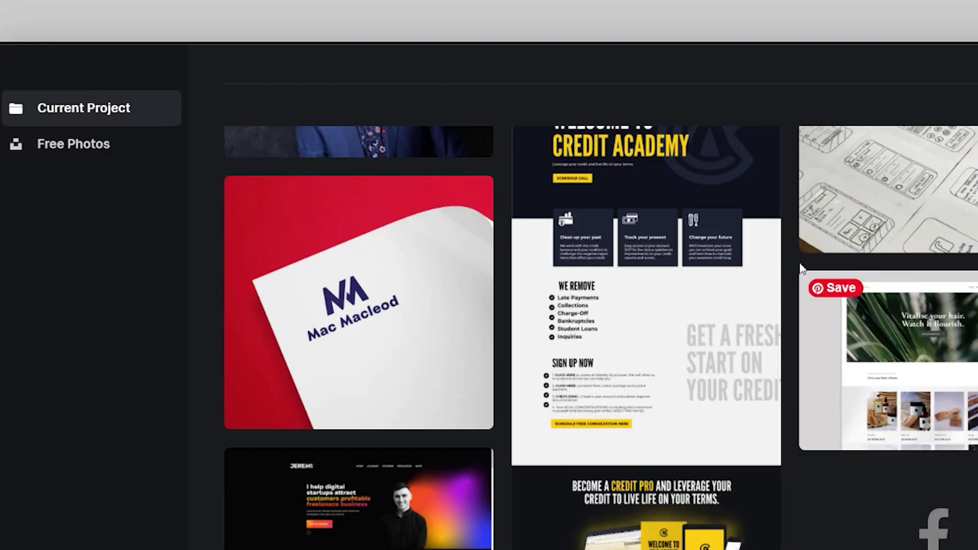
scroll(815, 326, "down", 3)
scroll(450, 428, "up", 6)
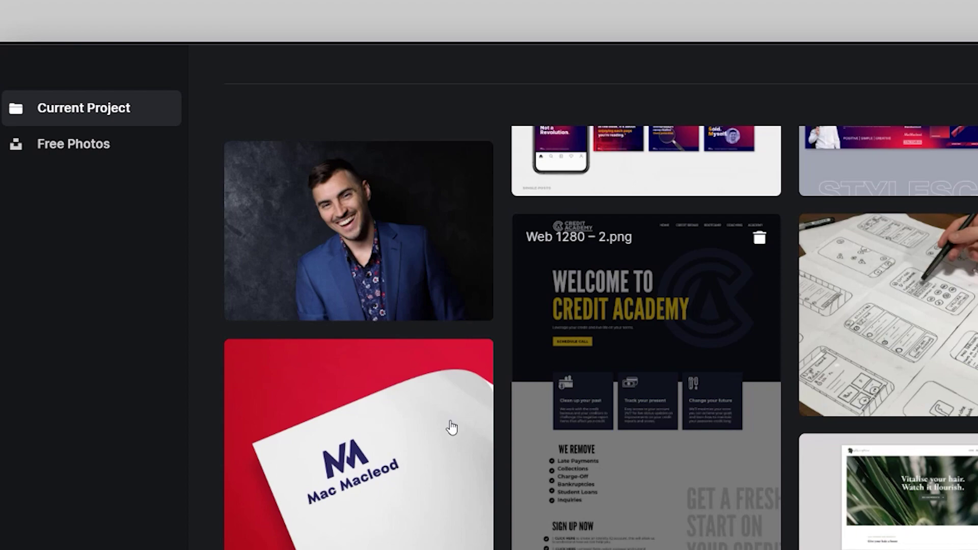
scroll(463, 409, "up", 2)
left_click(710, 275)
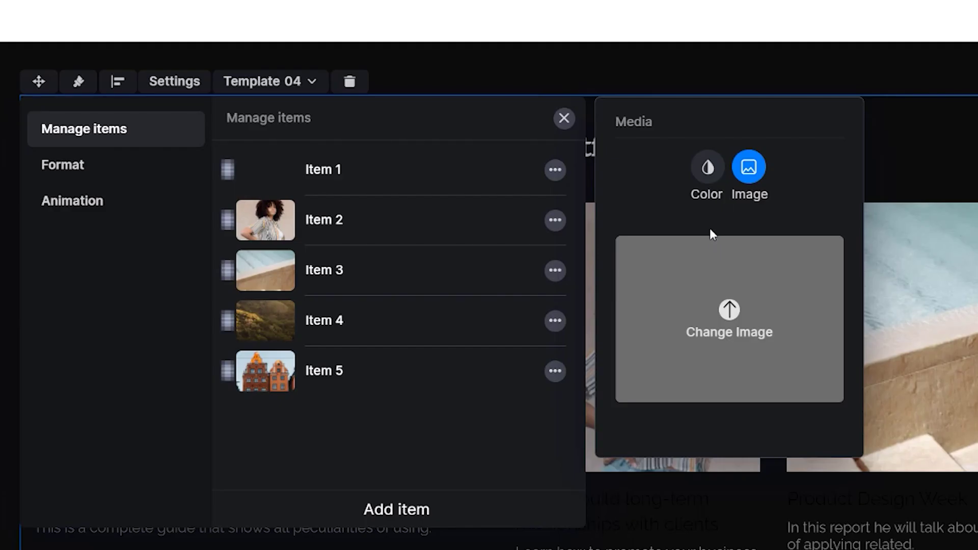
Step: Give Item 2 the wireframe sketching photo and Item 3 the Credit Academy image
left_click(554, 220)
left_click(662, 230)
left_click(729, 320)
left_click(725, 380)
left_click(838, 449)
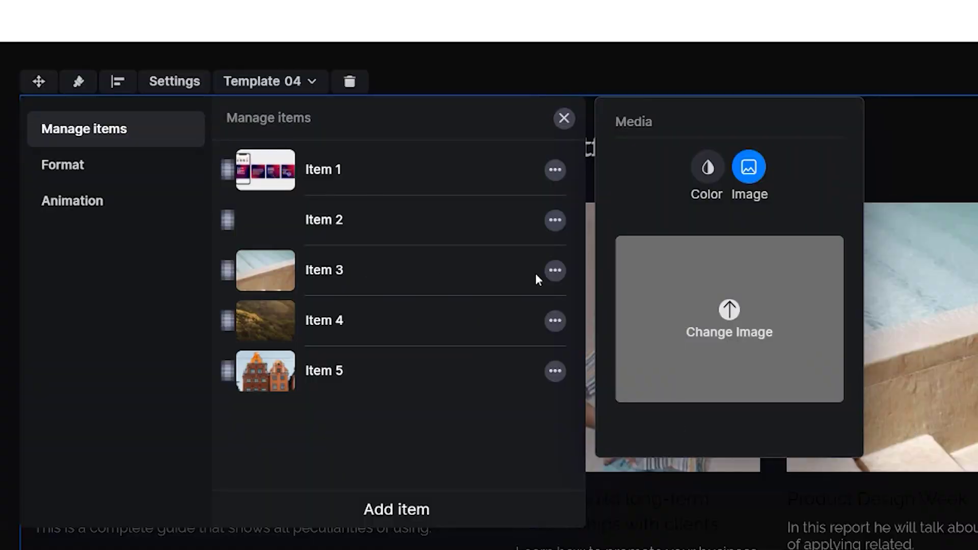
left_click(554, 270)
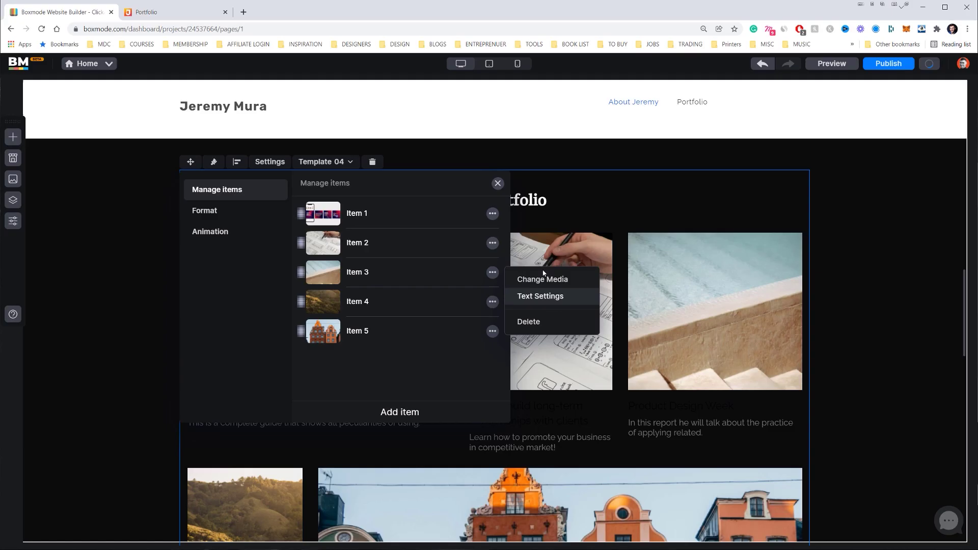
left_click(636, 281)
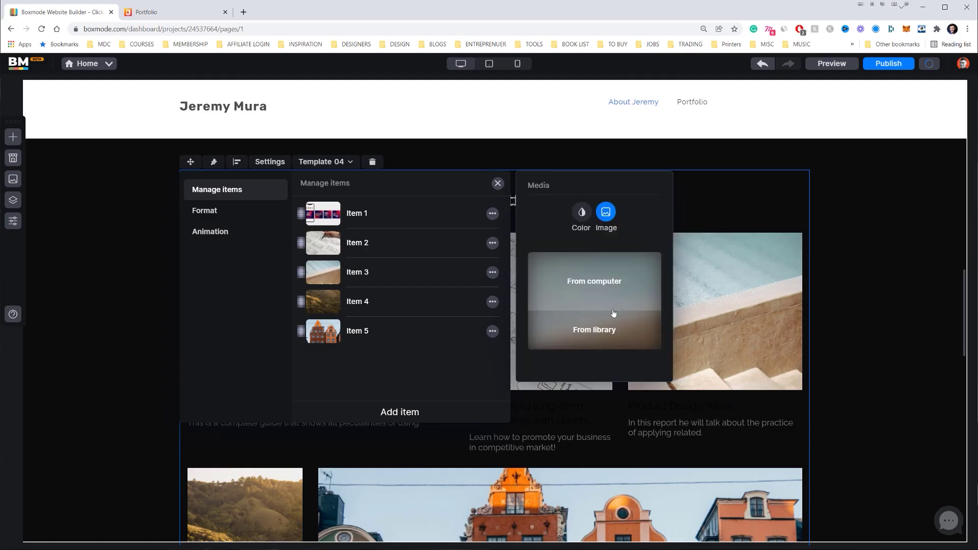
left_click(616, 329)
scroll(476, 314, "down", 2)
left_click(475, 314)
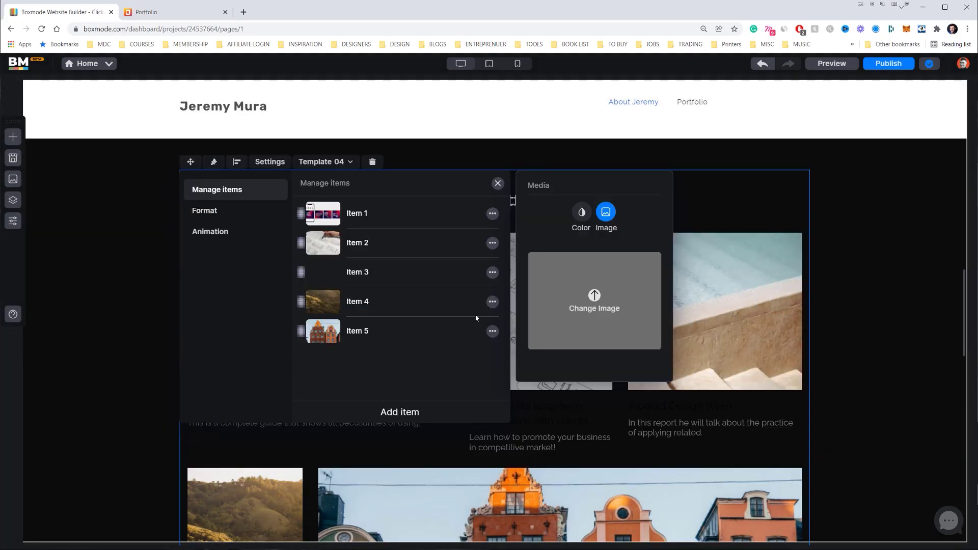
Step: Set Item 4's media to the dark website screenshot from the library
left_click(492, 302)
left_click(532, 308)
left_click(615, 336)
scroll(648, 357, "down", 2)
left_click(376, 442)
left_click(593, 303)
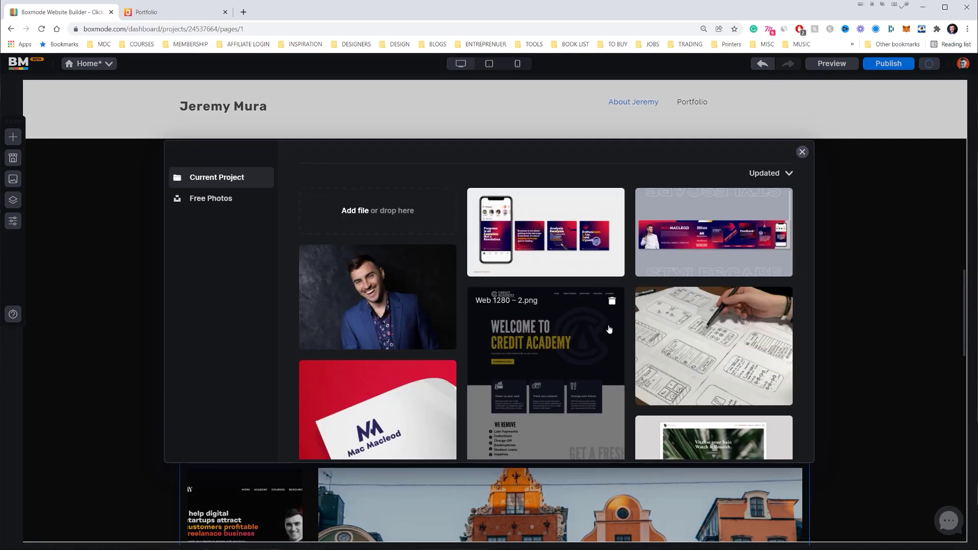
left_click(545, 336)
left_click(575, 325)
left_click(802, 152)
left_click(492, 332)
Step: Delete Item 5 from the gallery and close the item list
left_click(491, 332)
left_click(532, 379)
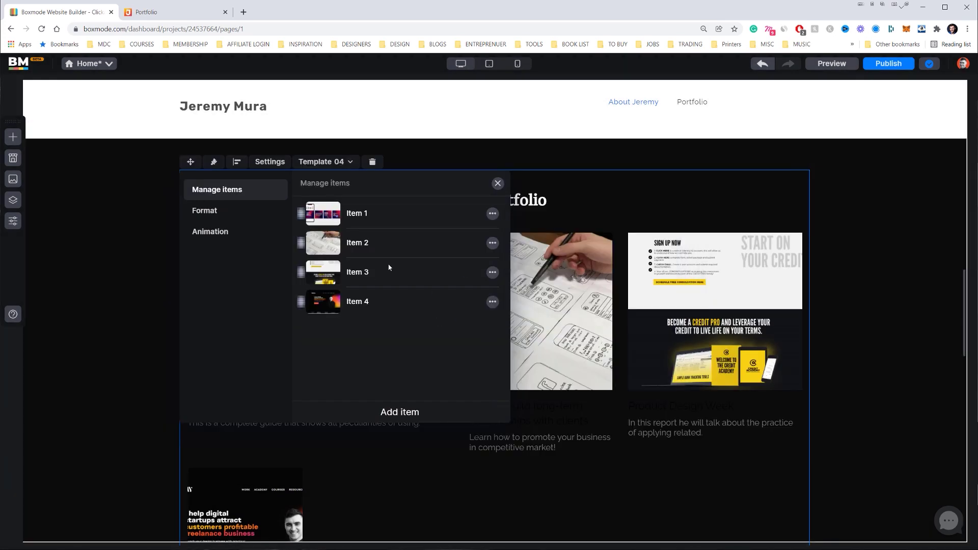
left_click(557, 154)
Step: Drag the Mosaic gallery's bottom handle upward so the statistics section sits closer
scroll(790, 248, "down", 4)
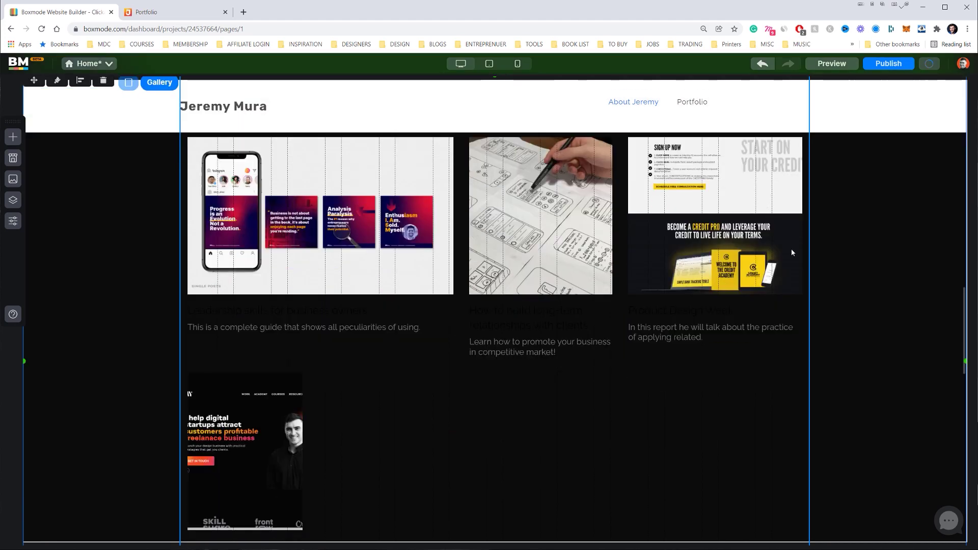
scroll(289, 351, "up", 5)
left_click(604, 360)
scroll(605, 359, "down", 6)
scroll(463, 517, "down", 2)
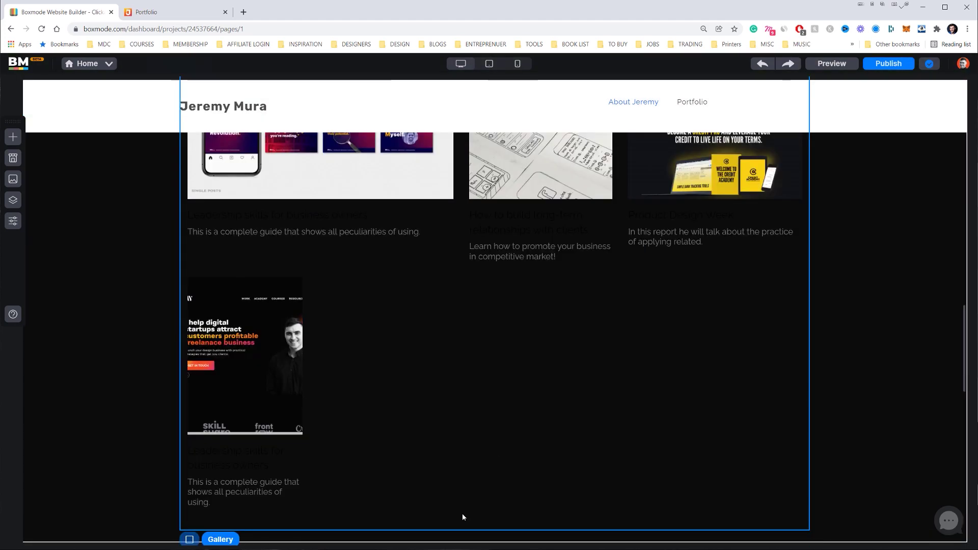
scroll(461, 488, "down", 3)
left_click(482, 384)
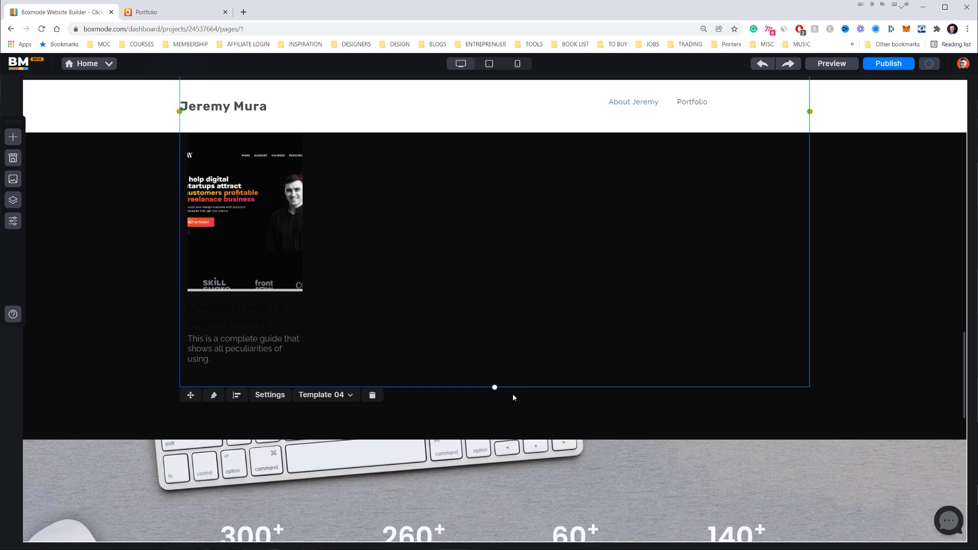
left_click_drag(494, 387, 494, 344)
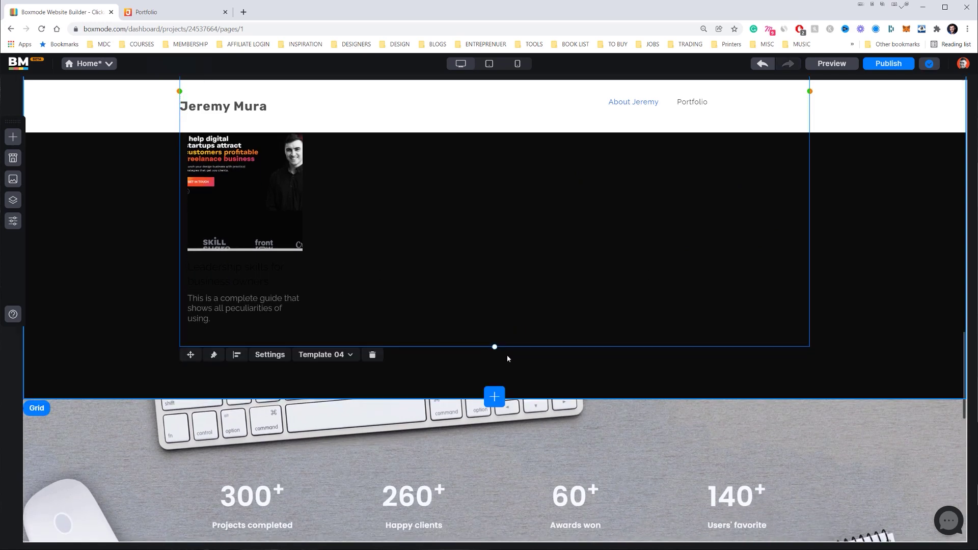
scroll(530, 384, "up", 3)
scroll(346, 389, "up", 4)
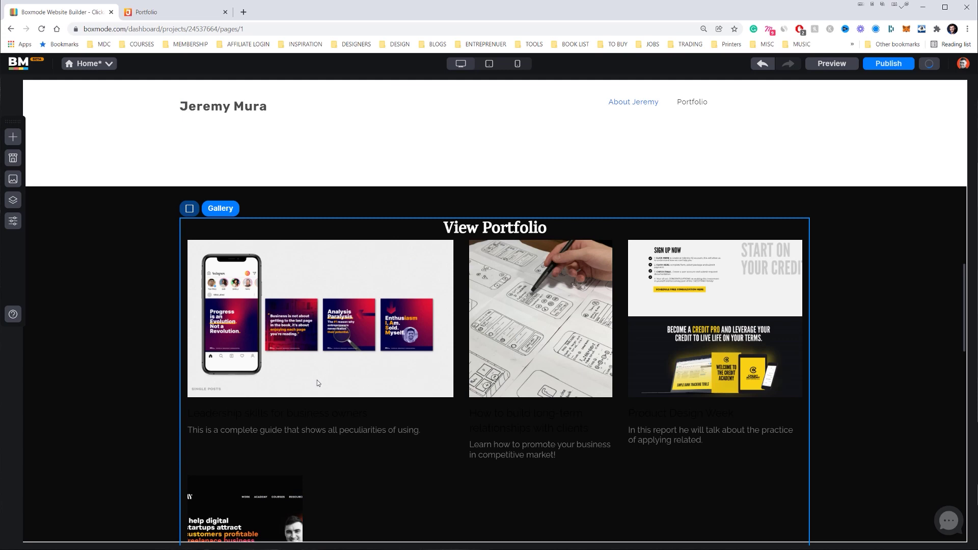
left_click(309, 336)
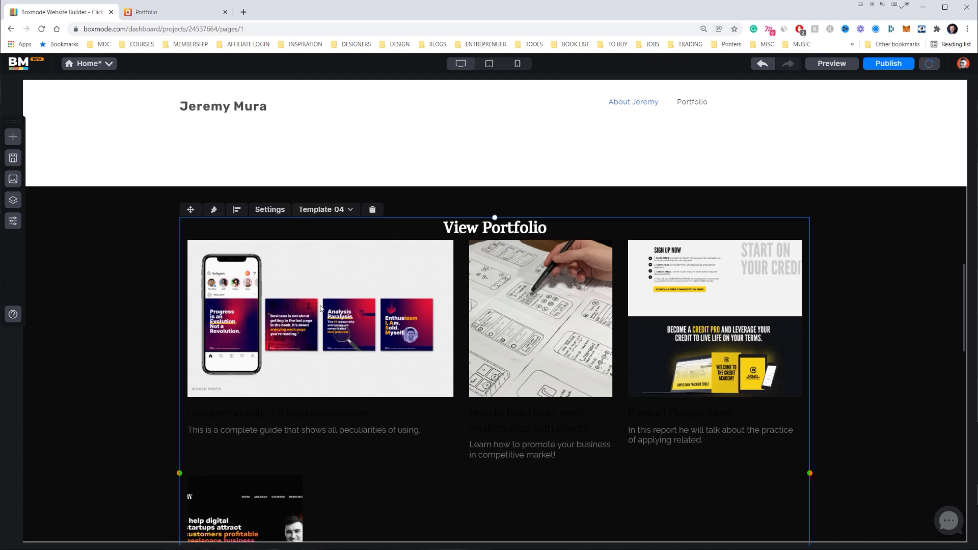
scroll(321, 308, "down", 2)
Step: Open the first gallery item's Text Settings from Manage items, then close the panels again
left_click(270, 114)
left_click(492, 166)
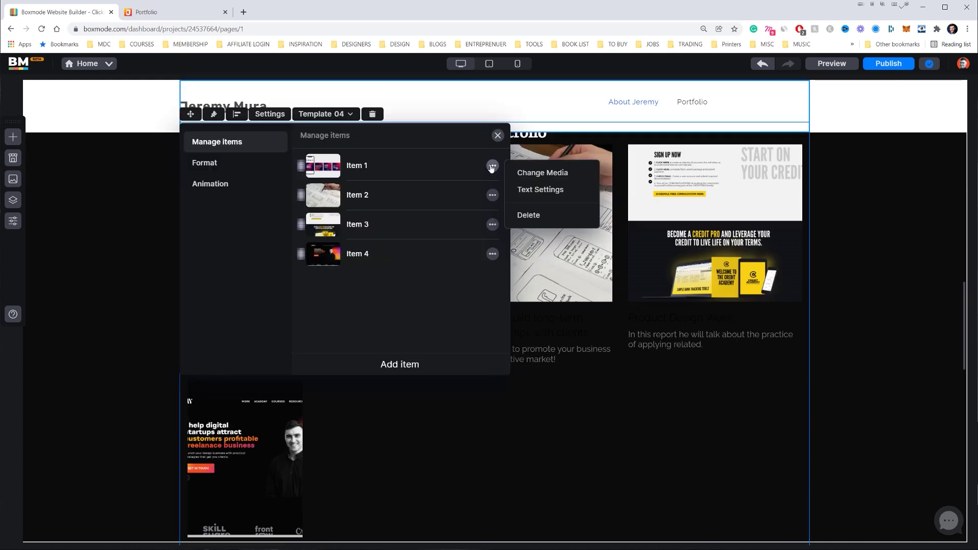
left_click(539, 190)
left_click(586, 155)
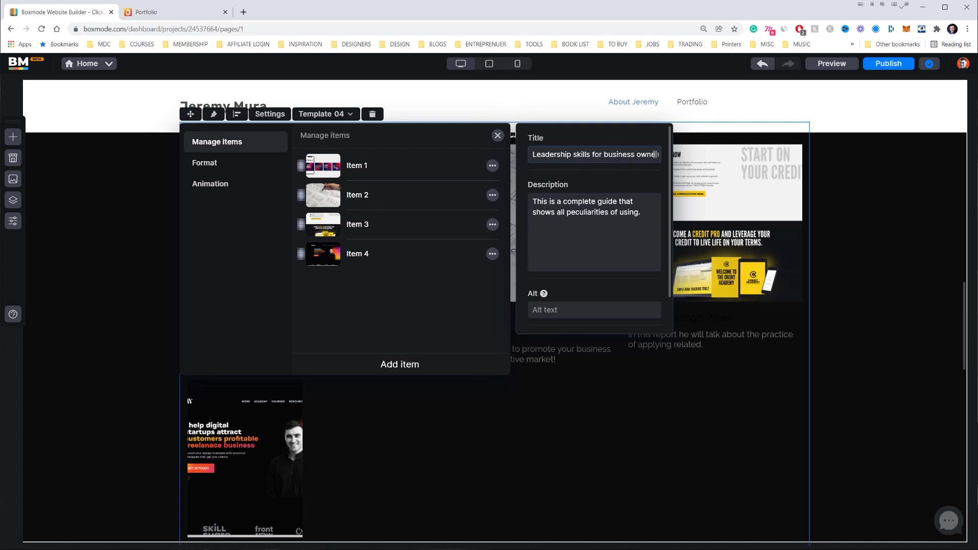
left_click(517, 148)
left_click(590, 149)
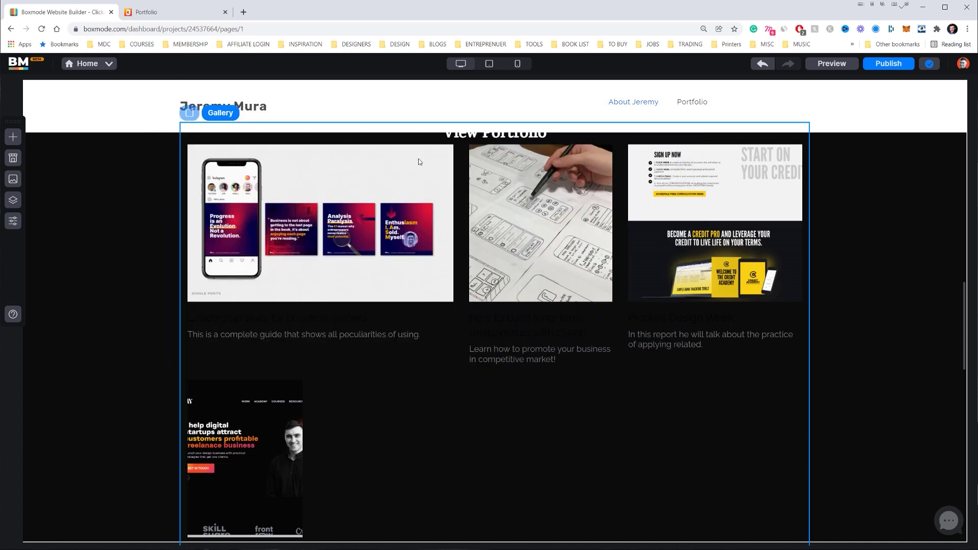
Step: Change the first item's description to 'Personal brand needed revamp' and its title to the client's name
right_click(370, 179)
left_click(353, 137)
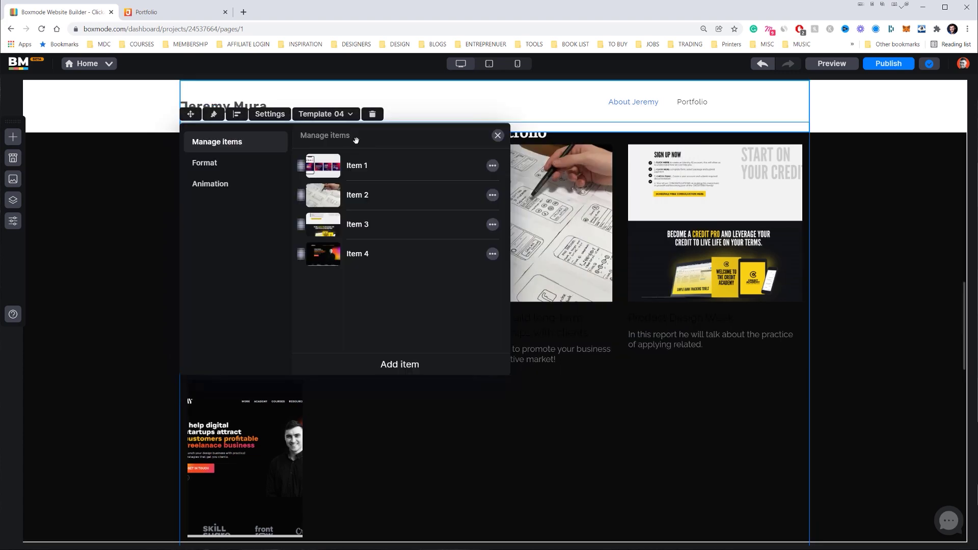
left_click(492, 166)
left_click(530, 193)
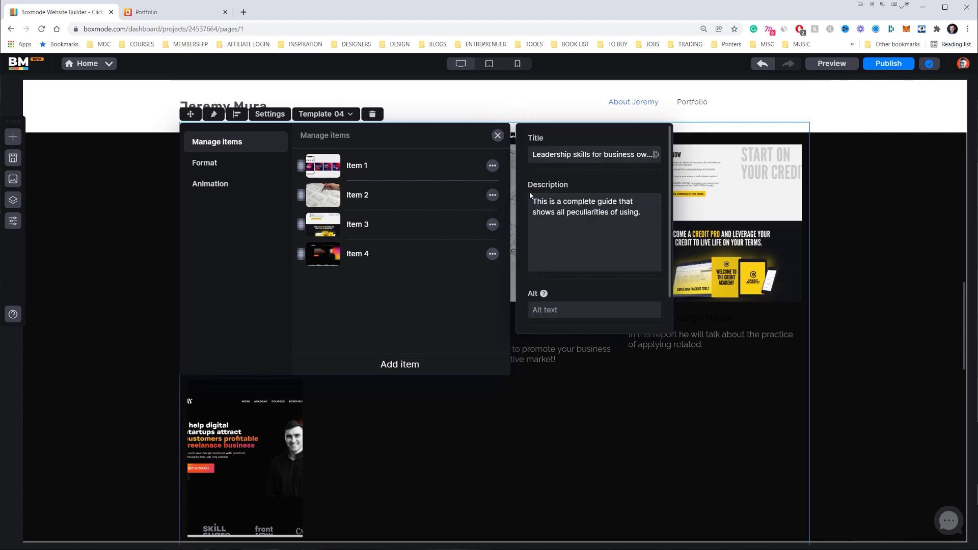
triple_click(568, 209)
type("C")
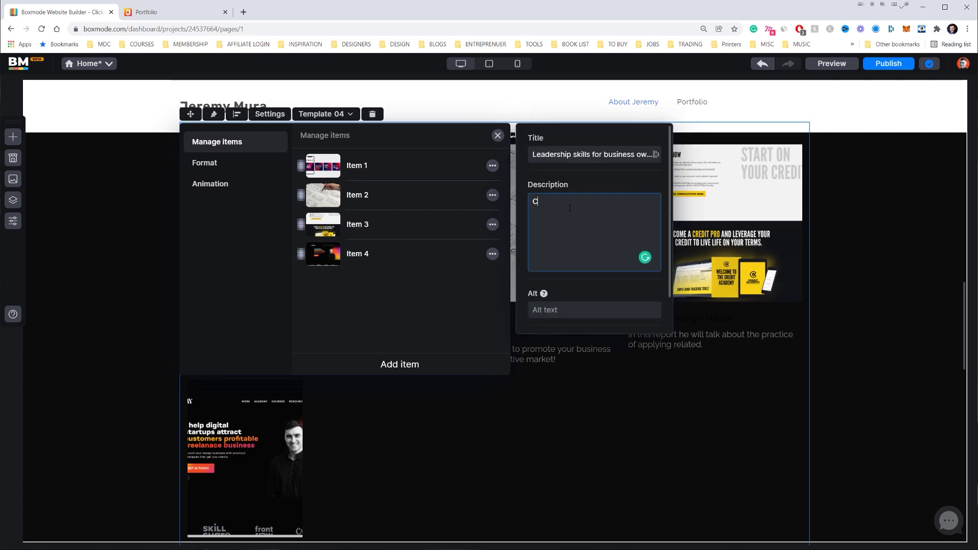
type("ersonal brand needed revamp")
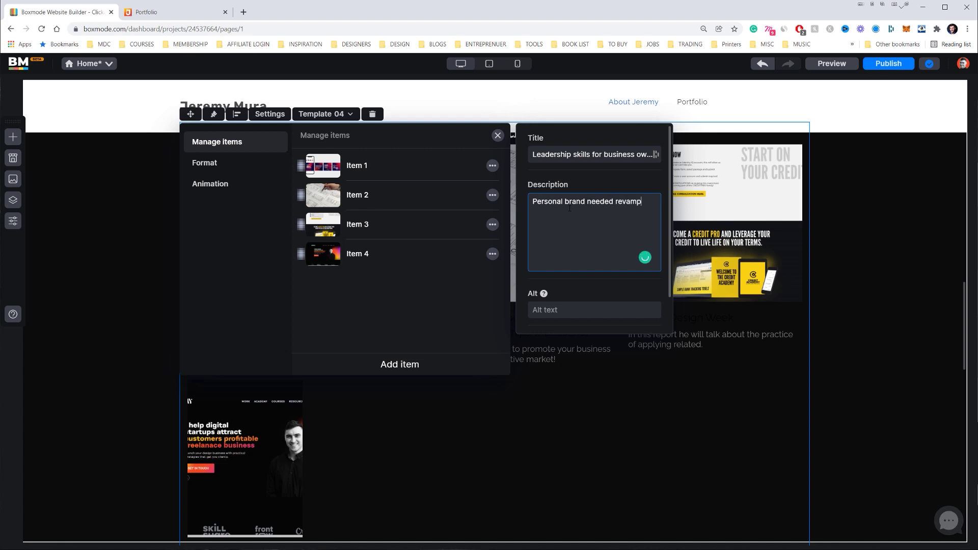
triple_click(598, 156)
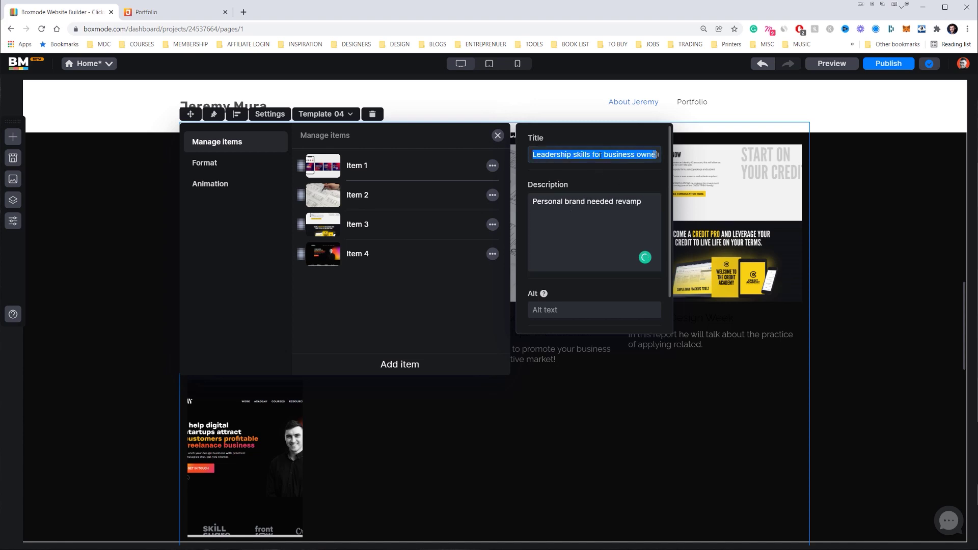
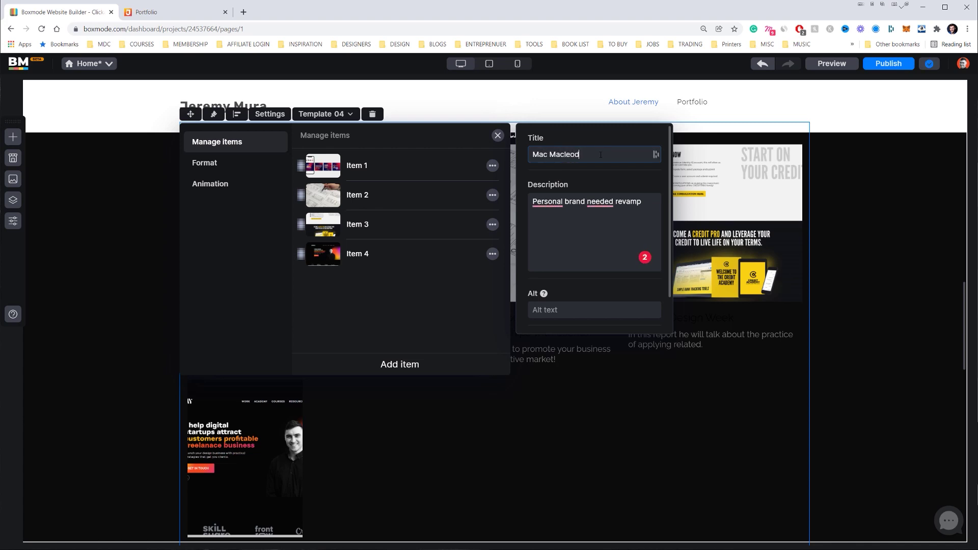
left_click(579, 201)
left_click(234, 338)
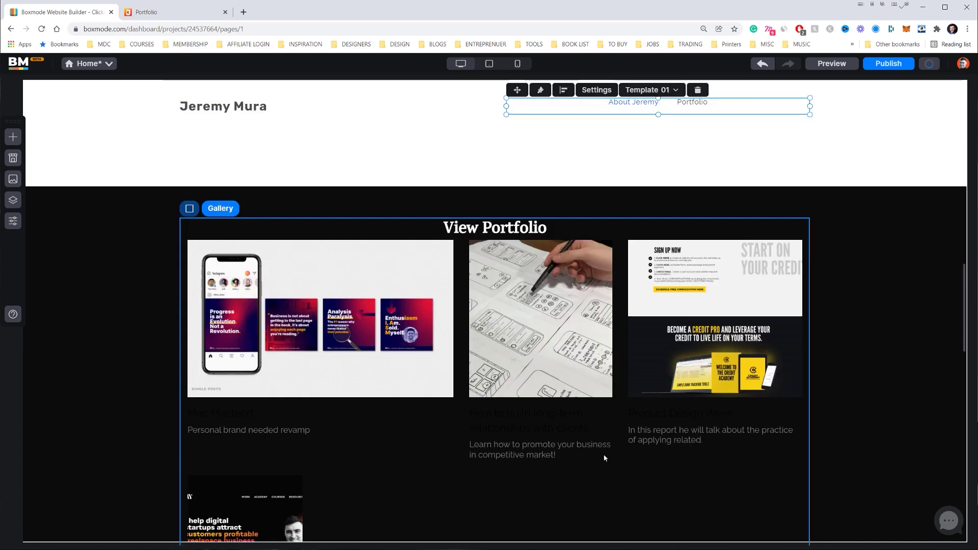
Step: Scroll down the page and select the 300 projects figure
scroll(605, 457, "down", 9)
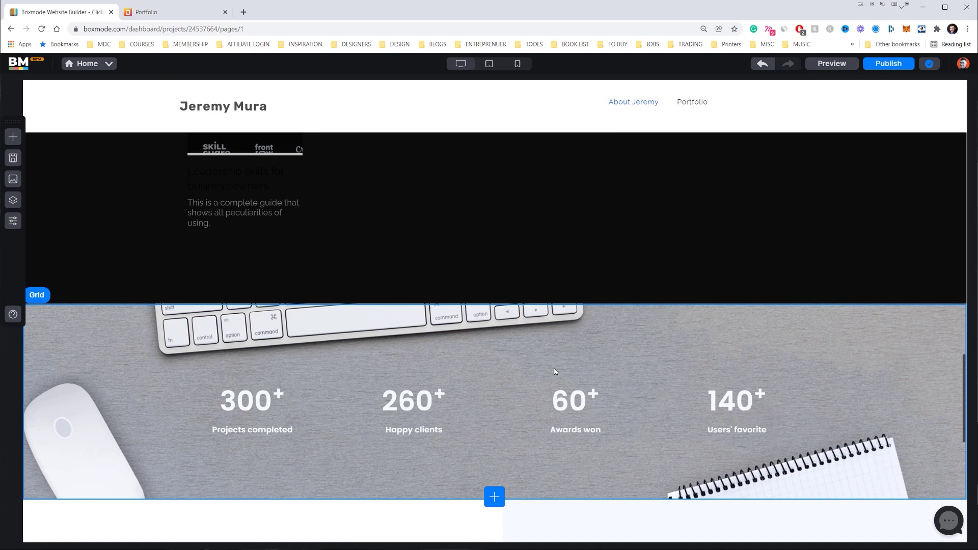
scroll(555, 372, "down", 2)
left_click(246, 306)
scroll(305, 300, "down", 3)
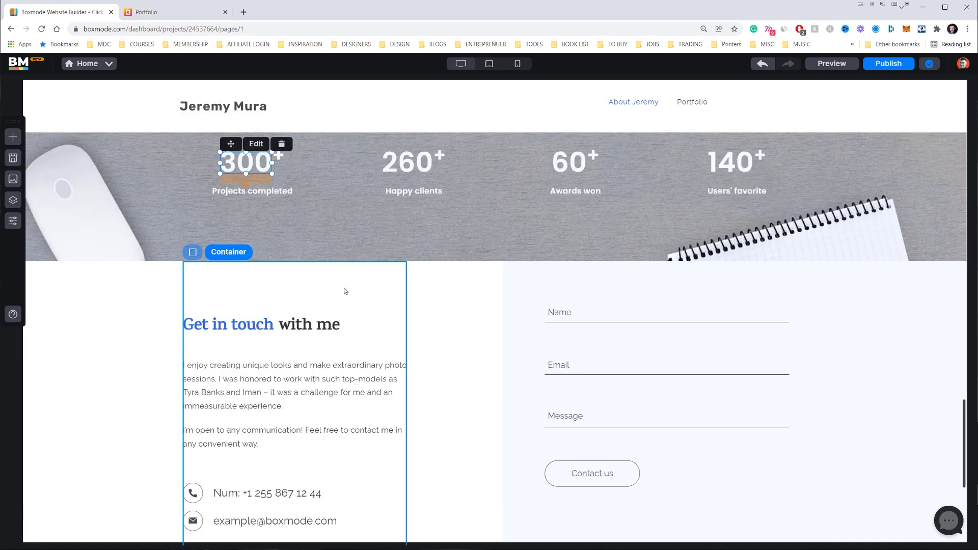
scroll(344, 291, "down", 2)
scroll(343, 286, "up", 7)
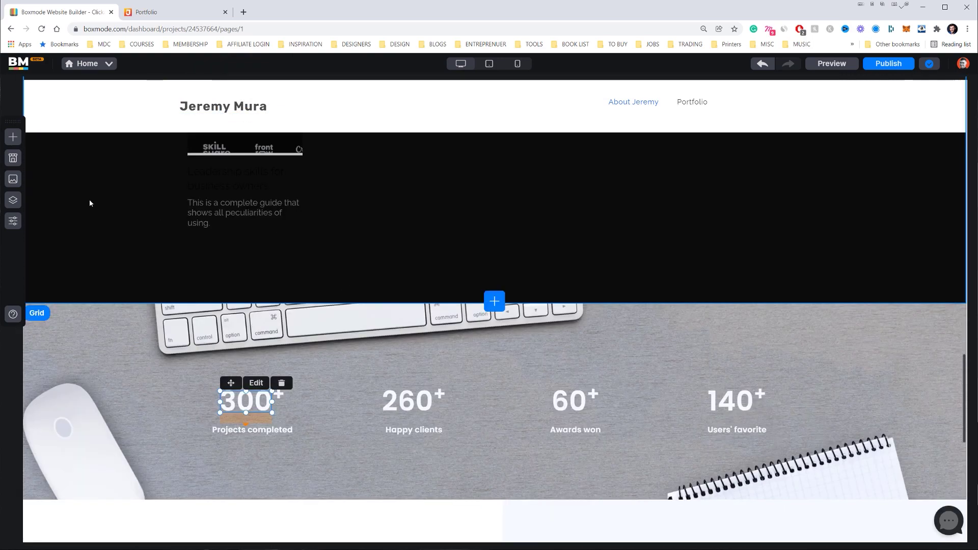
Step: Browse the add-element catalogue's Buttons, Typography, Markup and Media categories, ending on Widgets
left_click(13, 137)
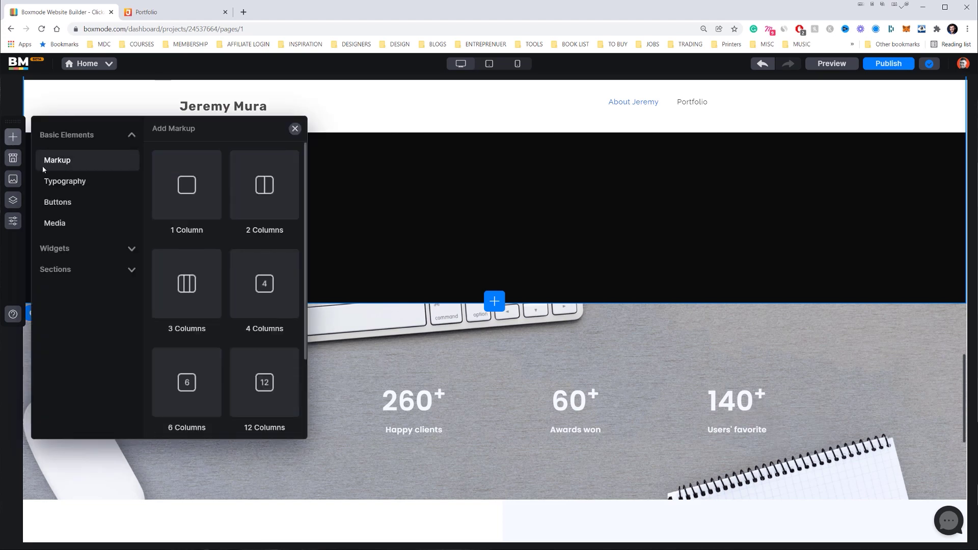
left_click(14, 138)
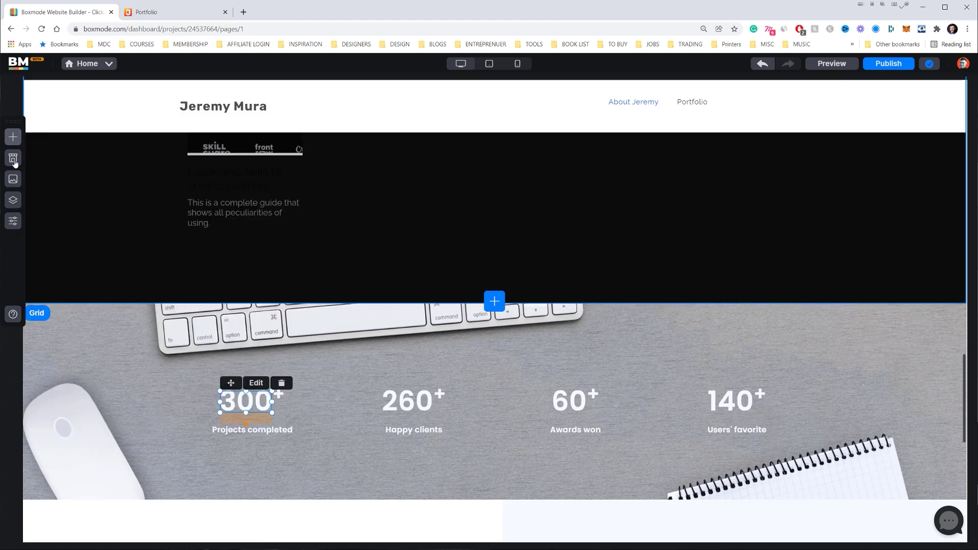
left_click(11, 137)
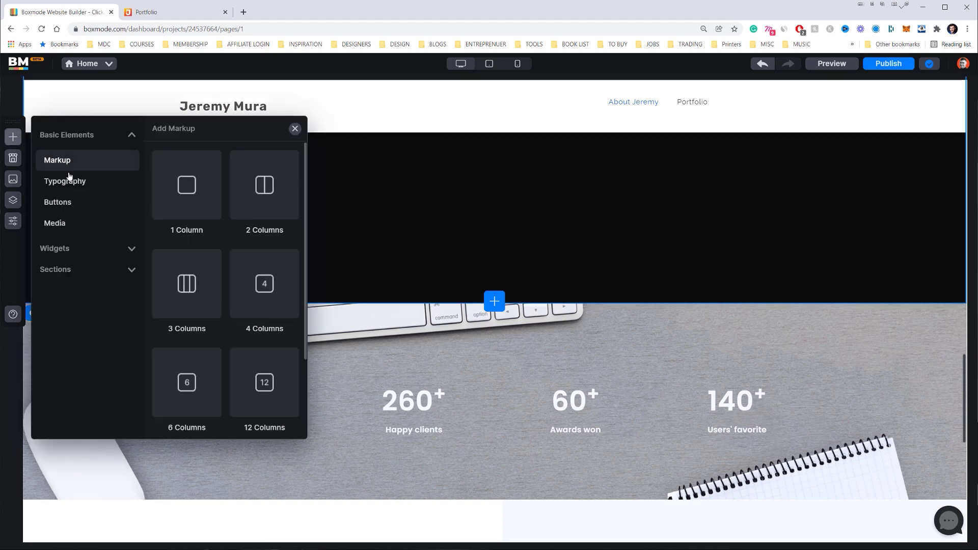
left_click(79, 198)
left_click(75, 184)
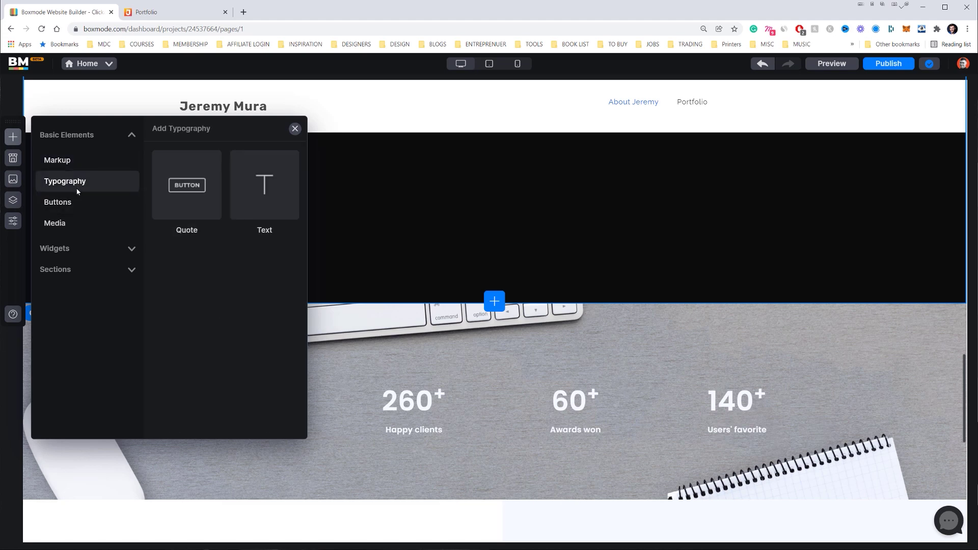
left_click(74, 160)
scroll(225, 237, "down", 2)
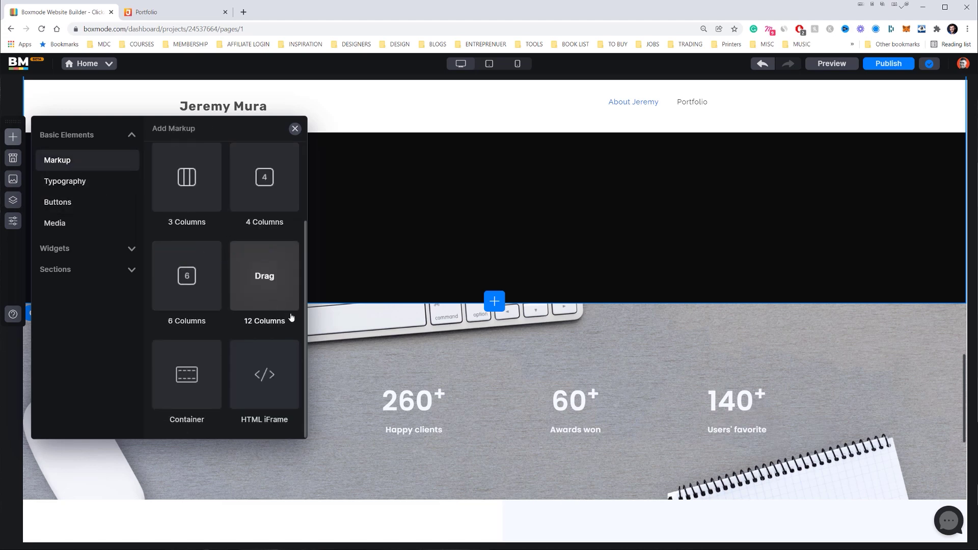
left_click(57, 224)
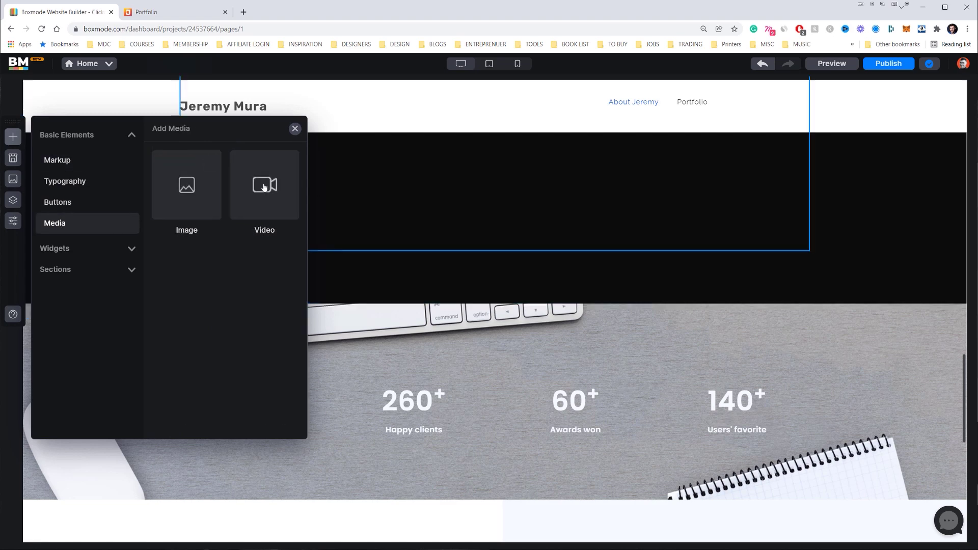
left_click(74, 249)
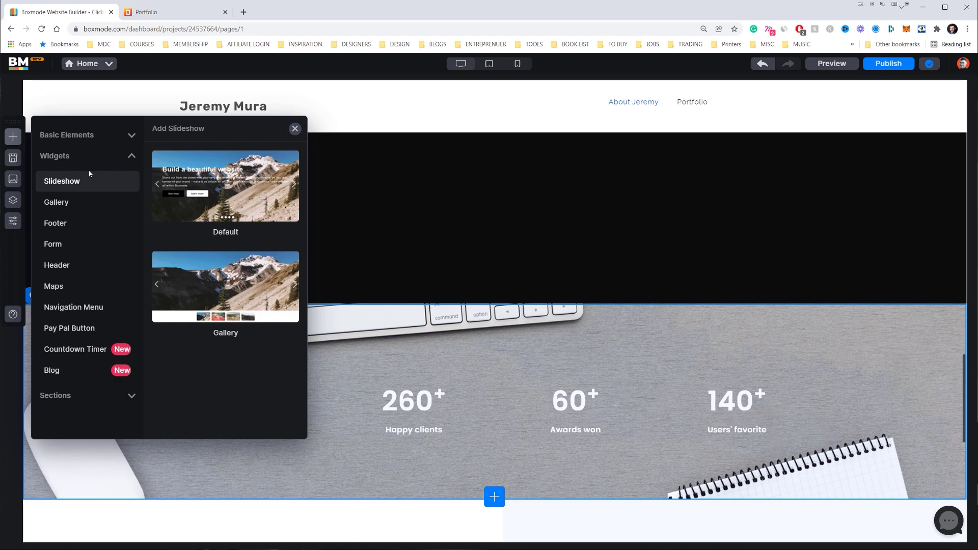
left_click(76, 286)
left_click_drag(210, 226, 395, 393)
scroll(411, 381, "down", 5)
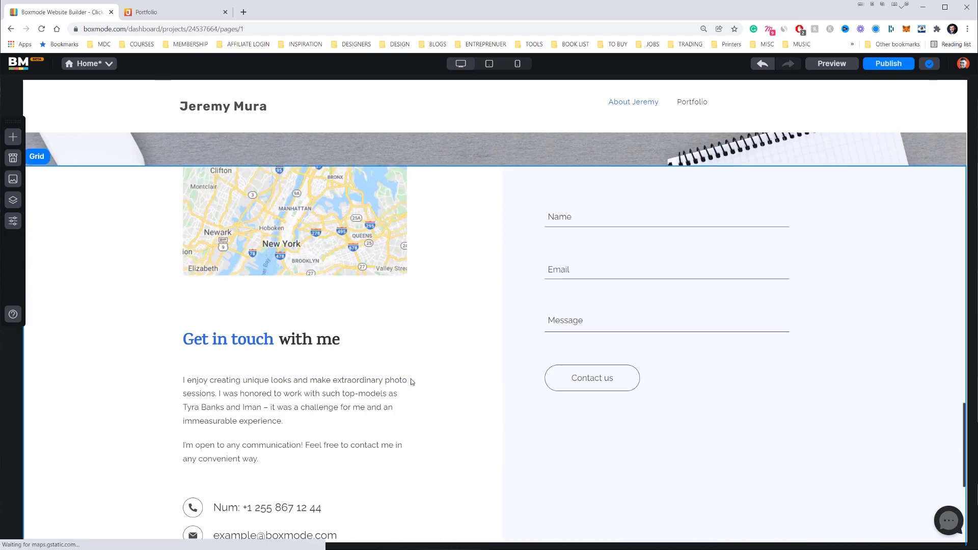
scroll(411, 382, "up", 2)
left_click(294, 320)
scroll(294, 320, "down", 3)
left_click_drag(193, 110, 609, 427)
scroll(806, 213, "down", 2)
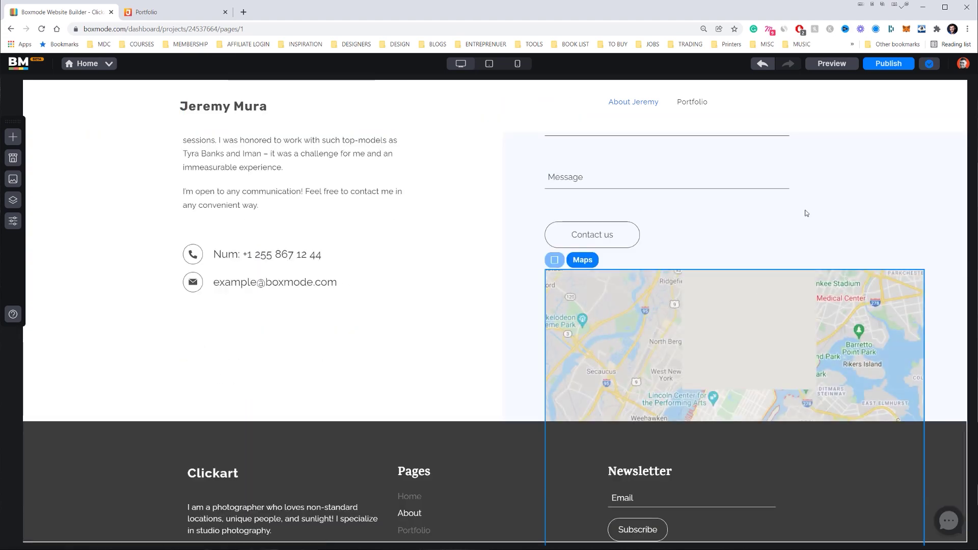
scroll(873, 230, "down", 1)
scroll(874, 274, "up", 1)
left_click(874, 274)
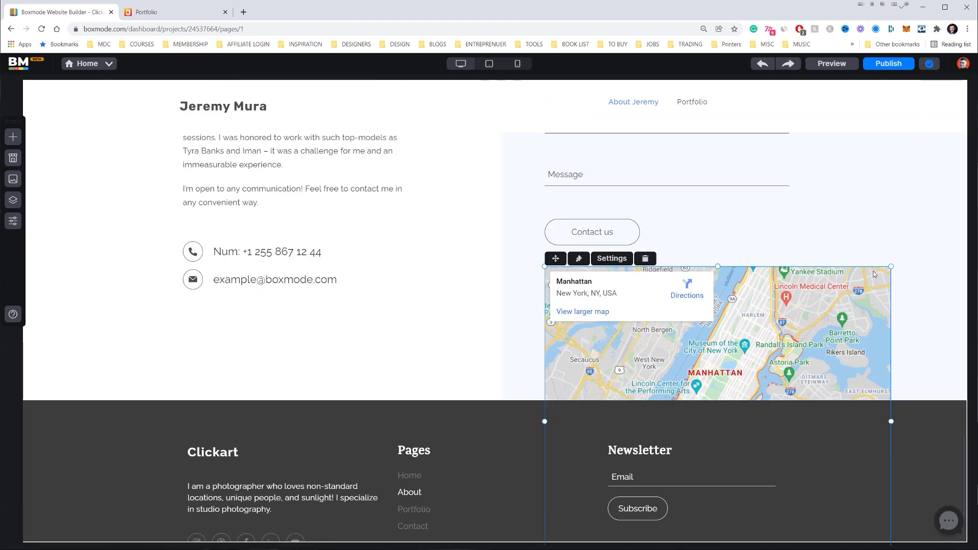
scroll(765, 308, "up", 1)
key("Delete")
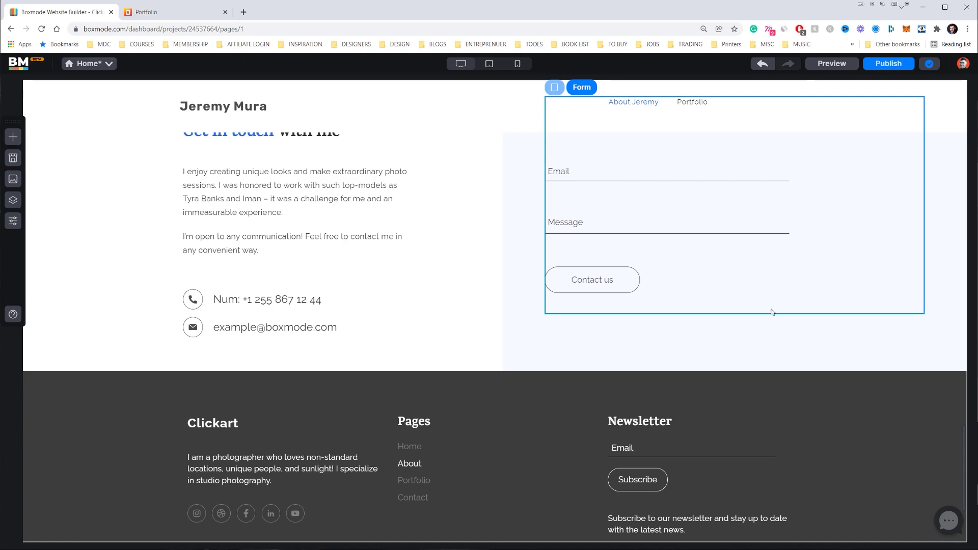
scroll(710, 430, "up", 6)
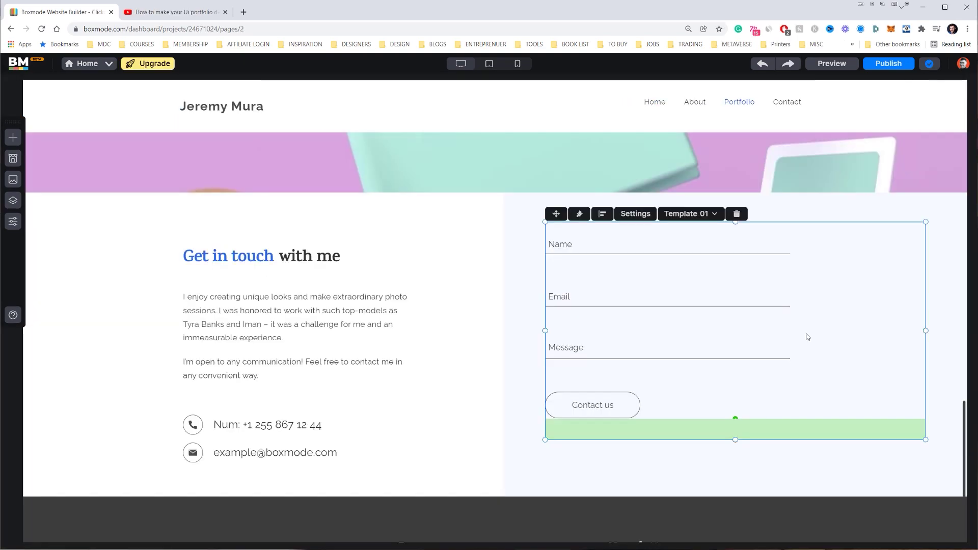
scroll(806, 337, "down", 3)
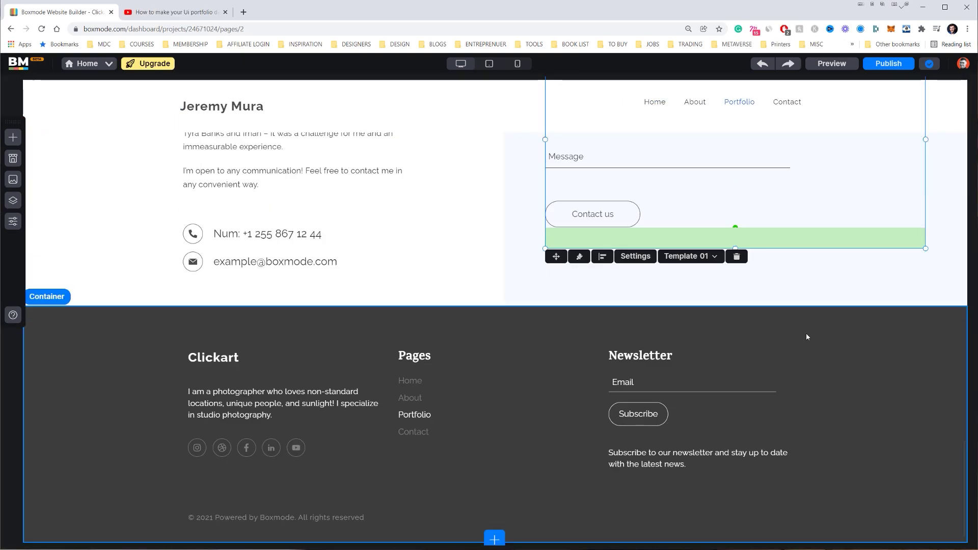
Step: Replace the footer's Clickart heading with the designer's name and open the Instagram icon's link settings
left_click(126, 363)
double_click(221, 358)
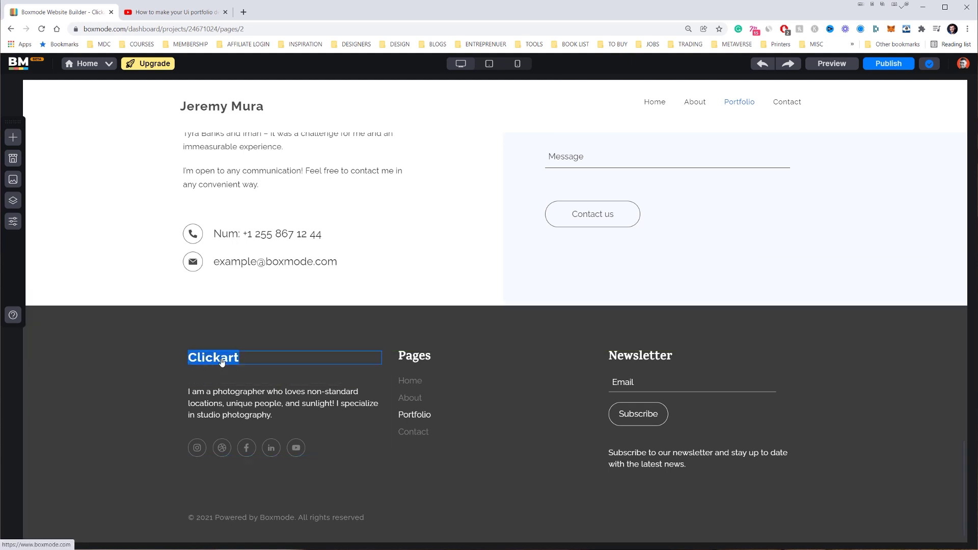
type("Jeremy Mura")
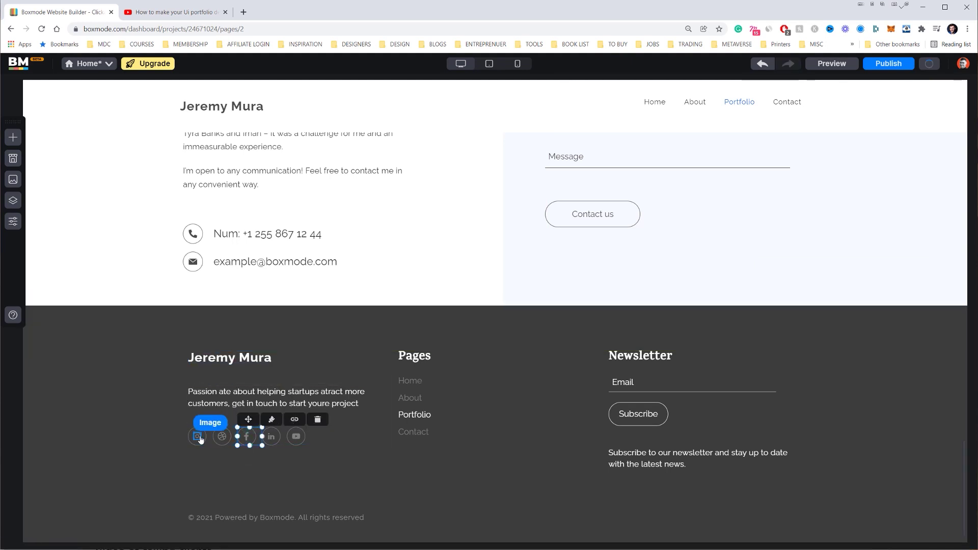
left_click(199, 438)
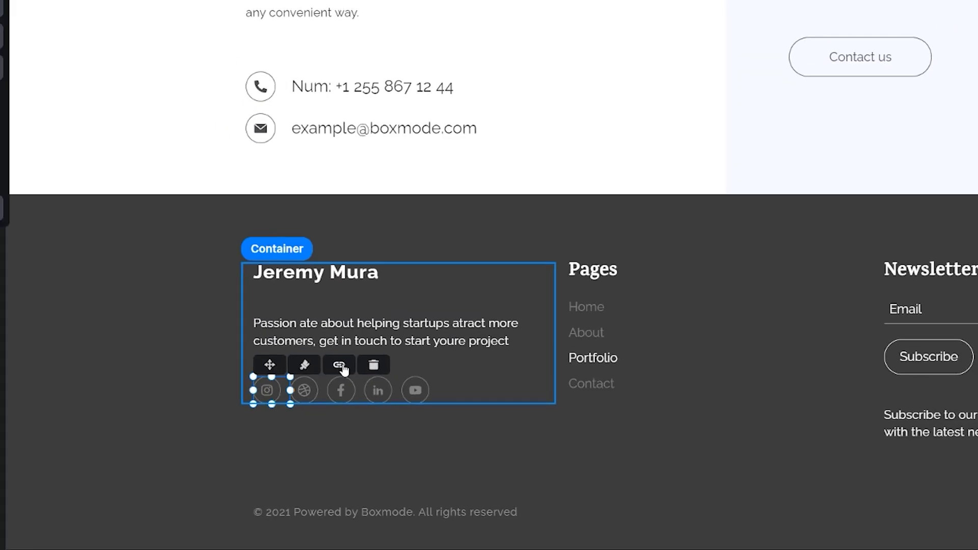
left_click(339, 366)
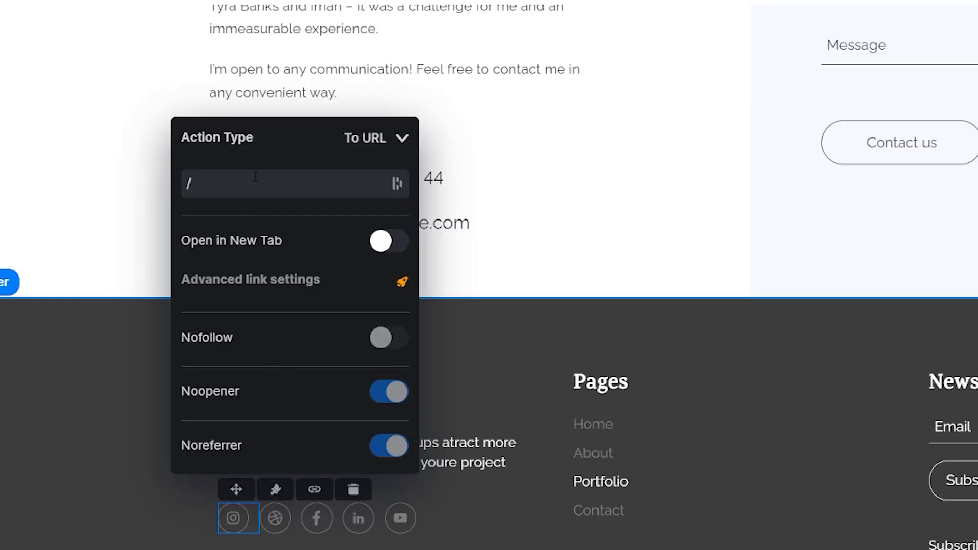
Step: Paste the Instagram profile URL as the icon's To URL link, opening in a new tab
left_click(255, 177)
key("ctrl+v")
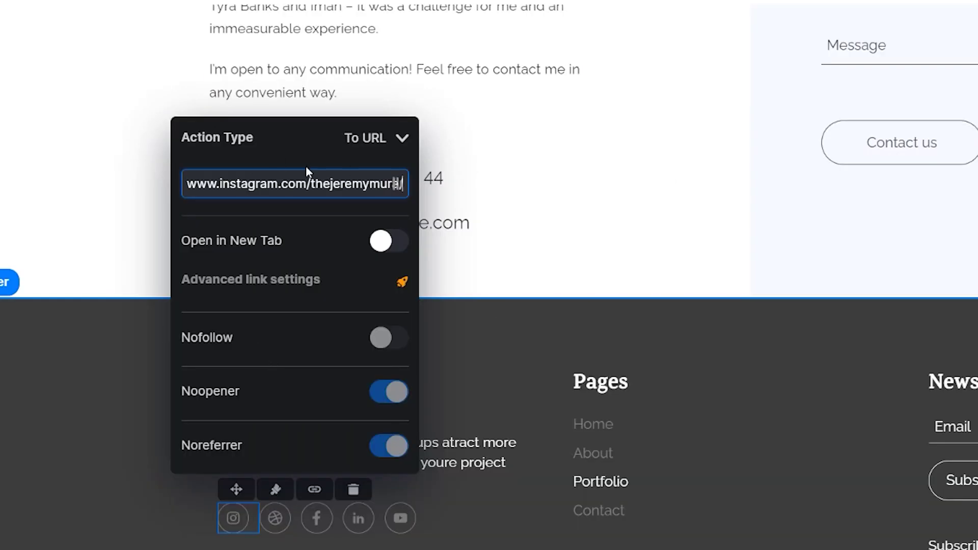
left_click(385, 242)
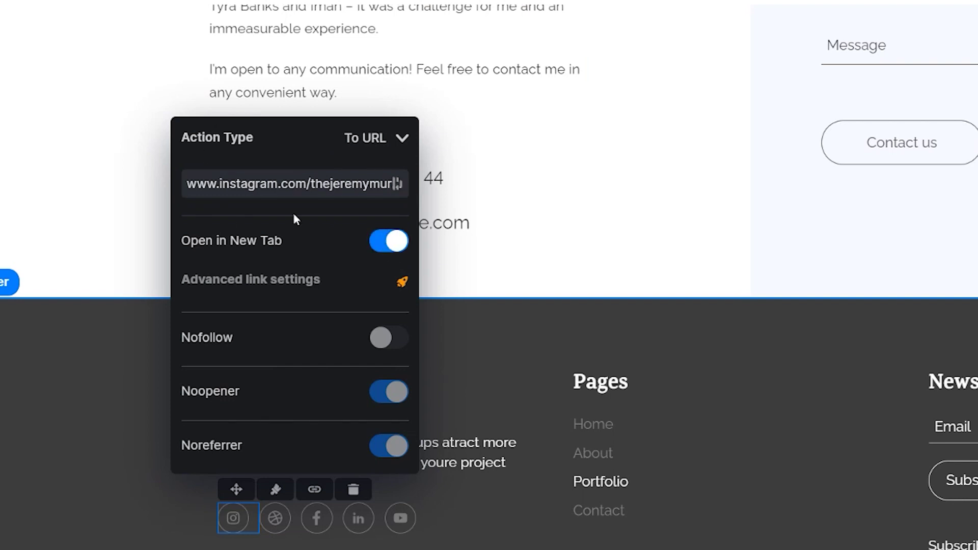
left_click(396, 138)
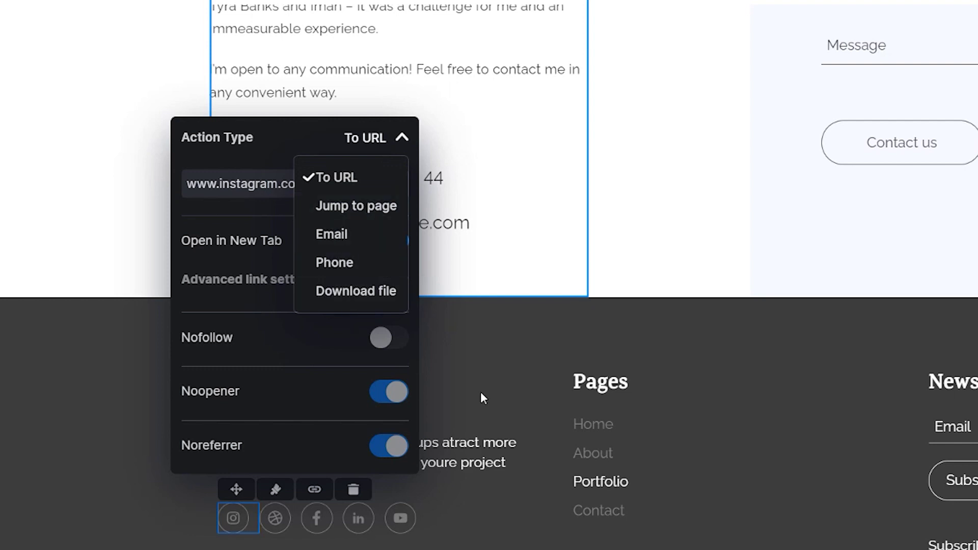
left_click(525, 356)
left_click(624, 391)
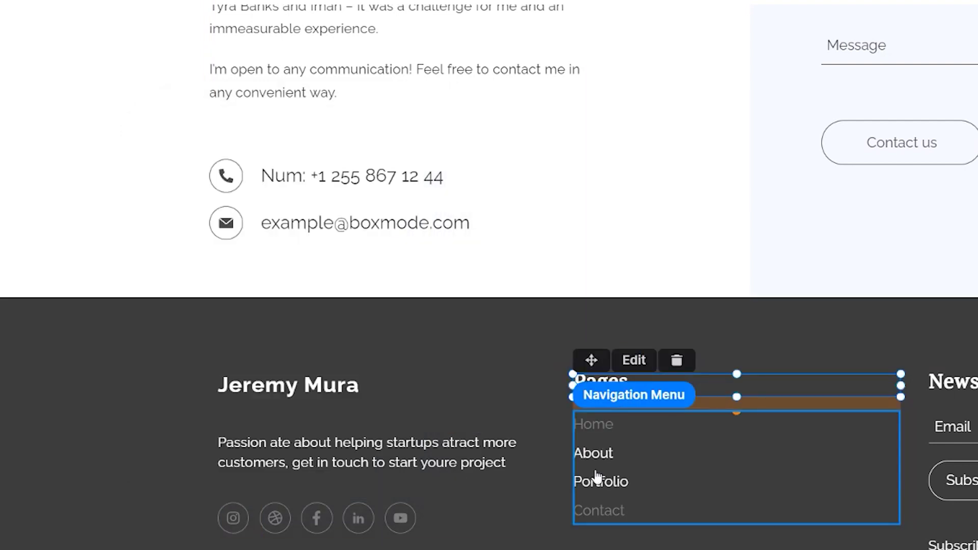
Step: Set the full-width footer section's Design colour to #181818
left_click(957, 387)
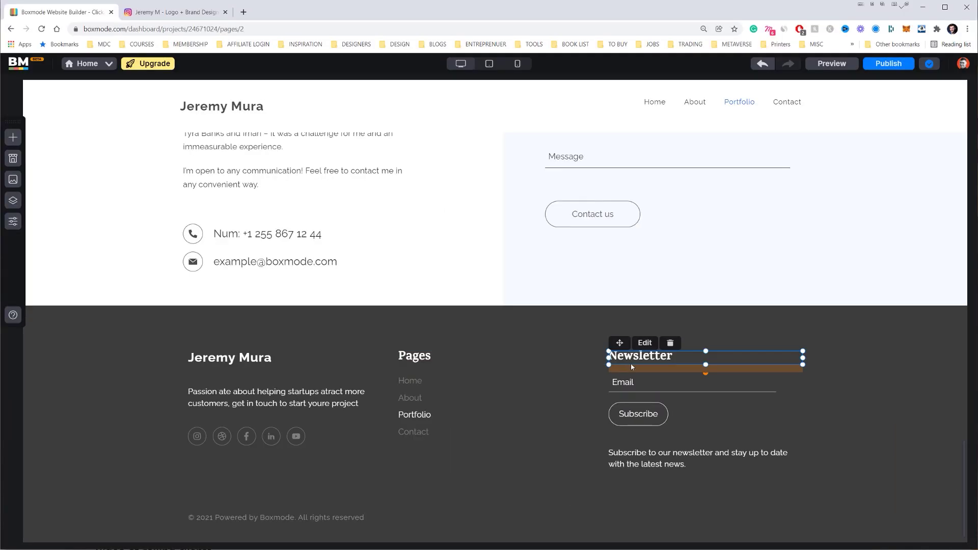
left_click(853, 327)
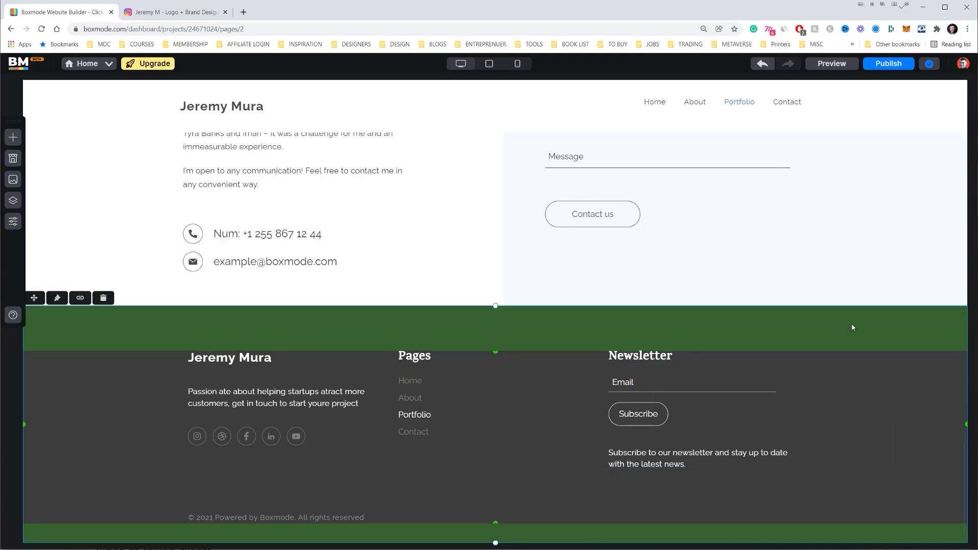
left_click(57, 297)
left_click(215, 366)
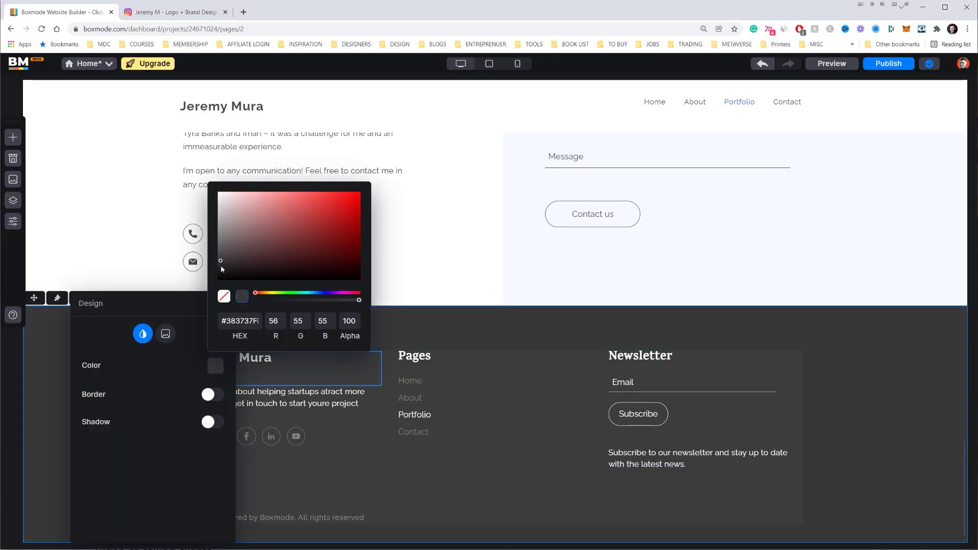
left_click_drag(221, 268, 222, 274)
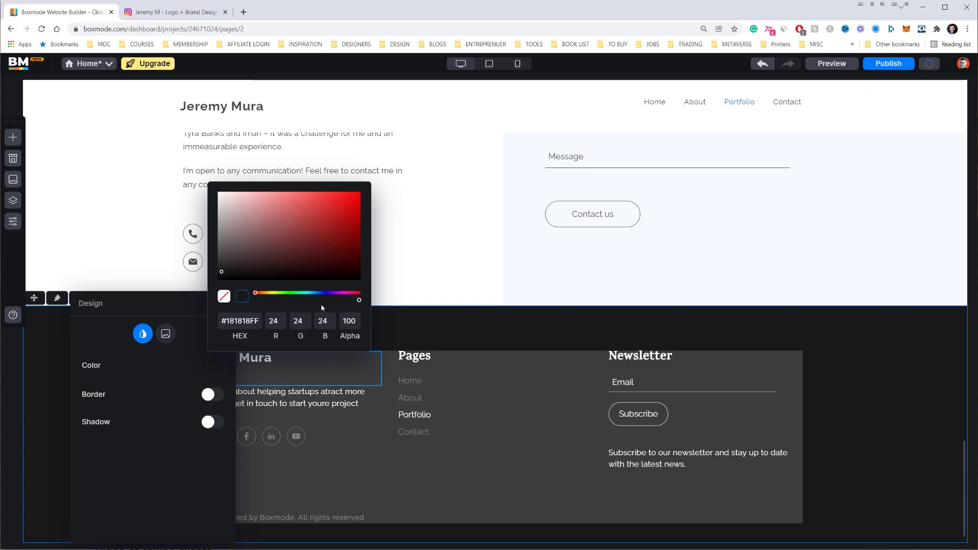
left_click(442, 360)
Step: Give the footer's inner content block the same dark background
left_click(530, 362)
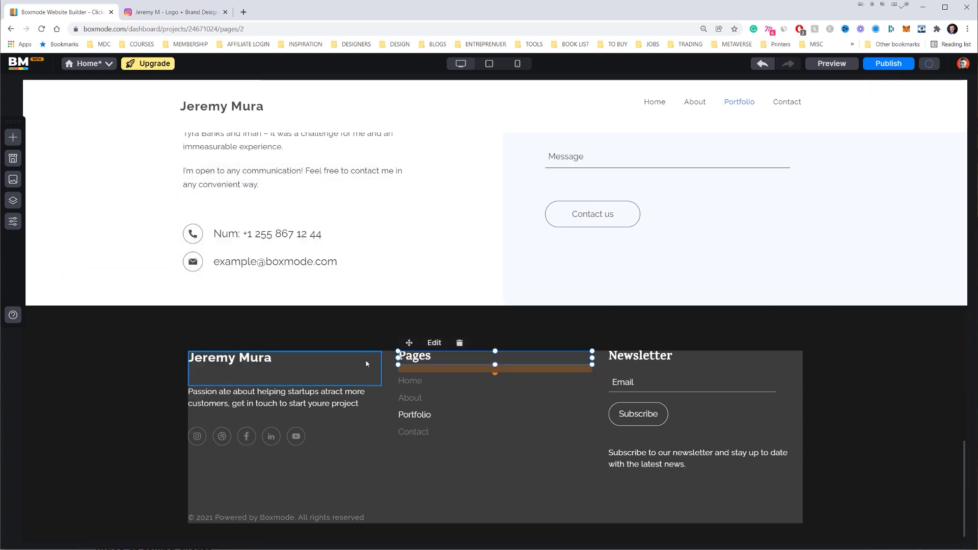
left_click(380, 481)
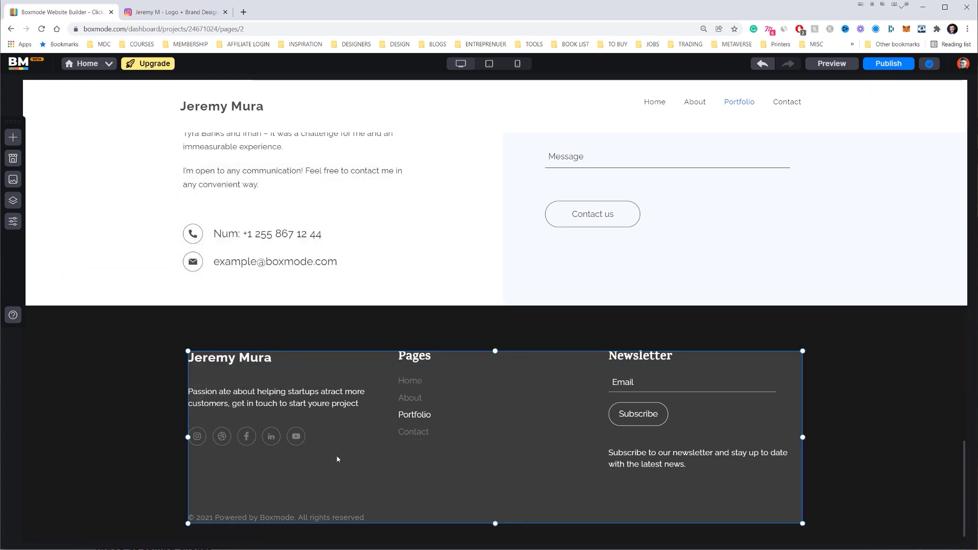
left_click(228, 343)
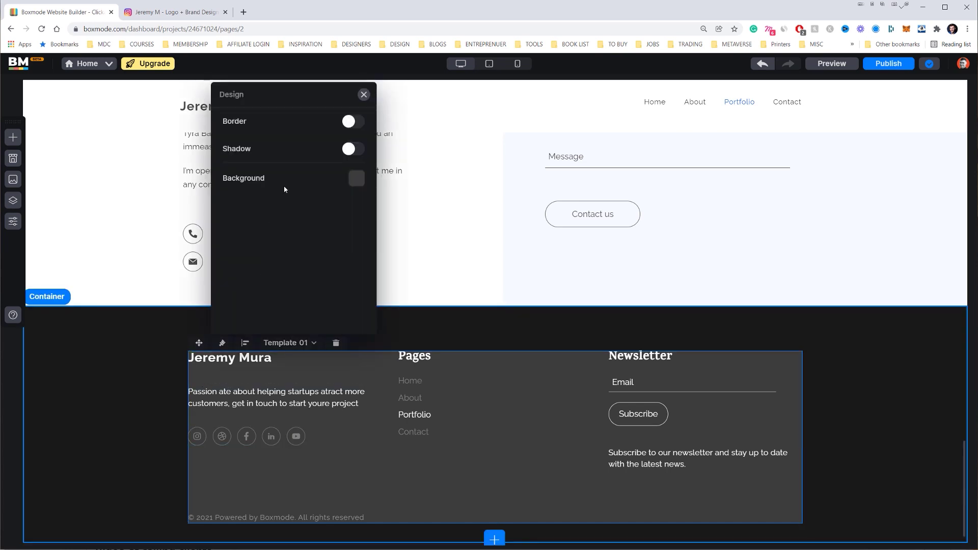
left_click(356, 179)
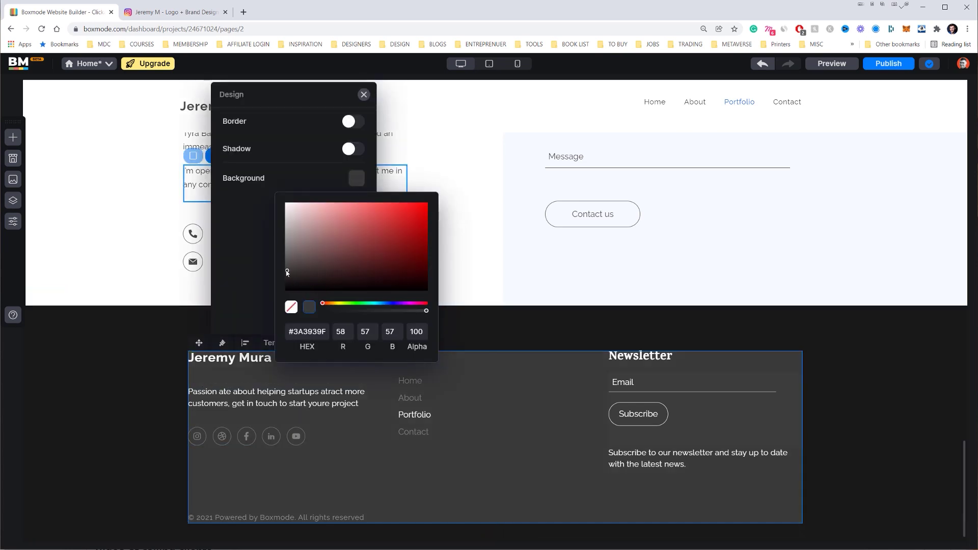
left_click(152, 365)
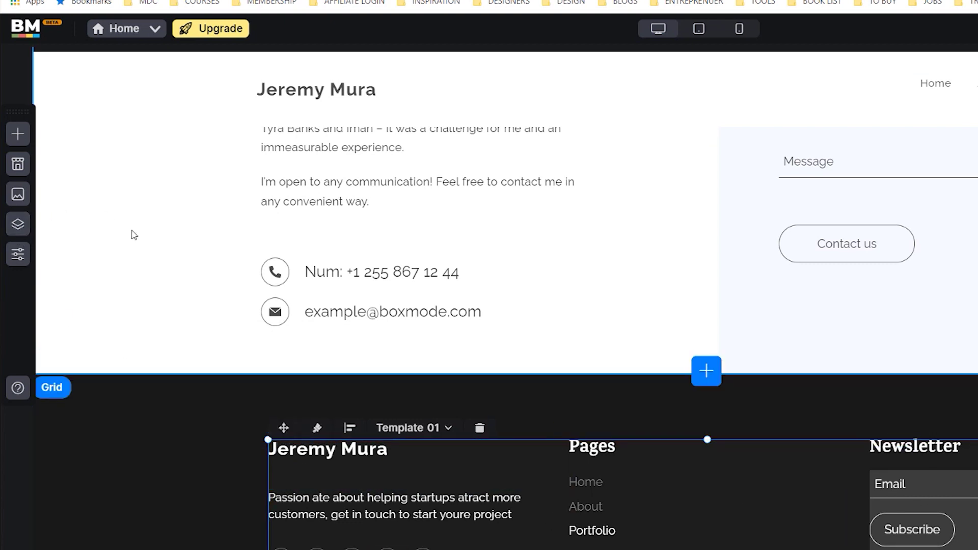
Step: Open the Layers panel, collapse an expanded group, and select the footer heading
left_click(17, 227)
scroll(163, 153, "up", 5)
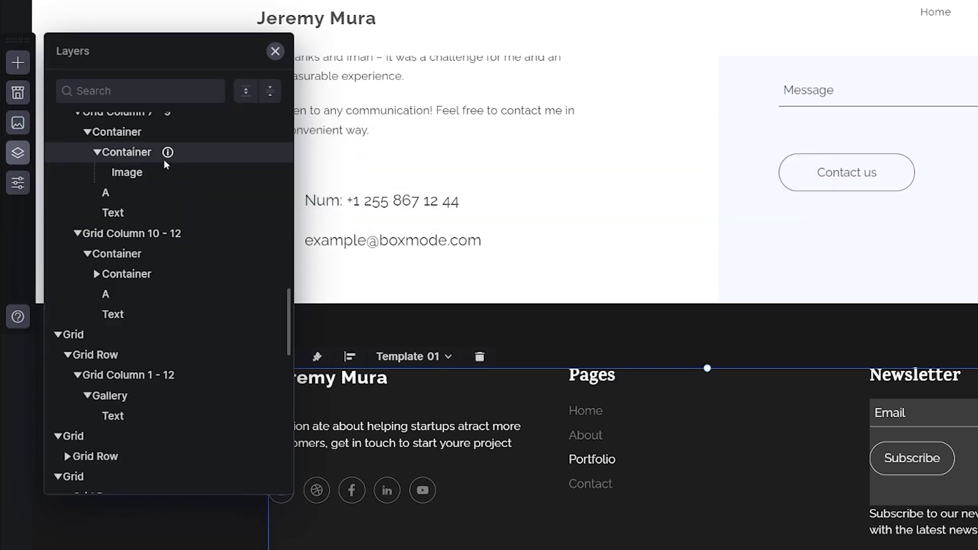
scroll(163, 160, "up", 5)
scroll(164, 159, "down", 10)
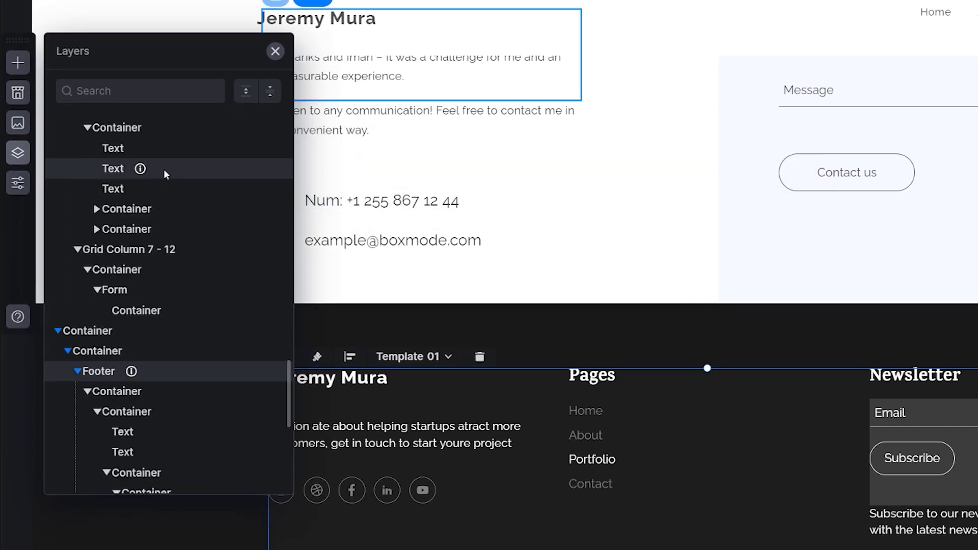
scroll(164, 169, "down", 3)
left_click(59, 197)
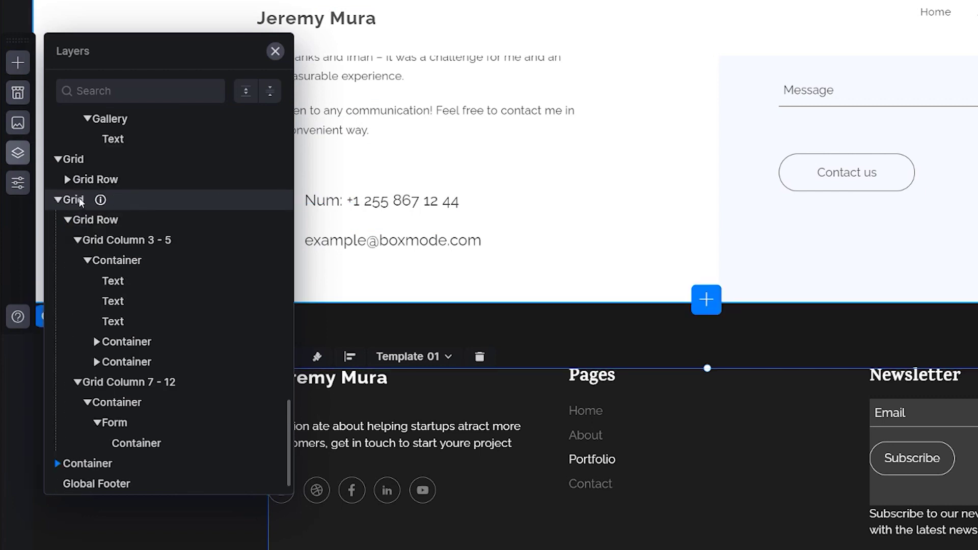
left_click(518, 384)
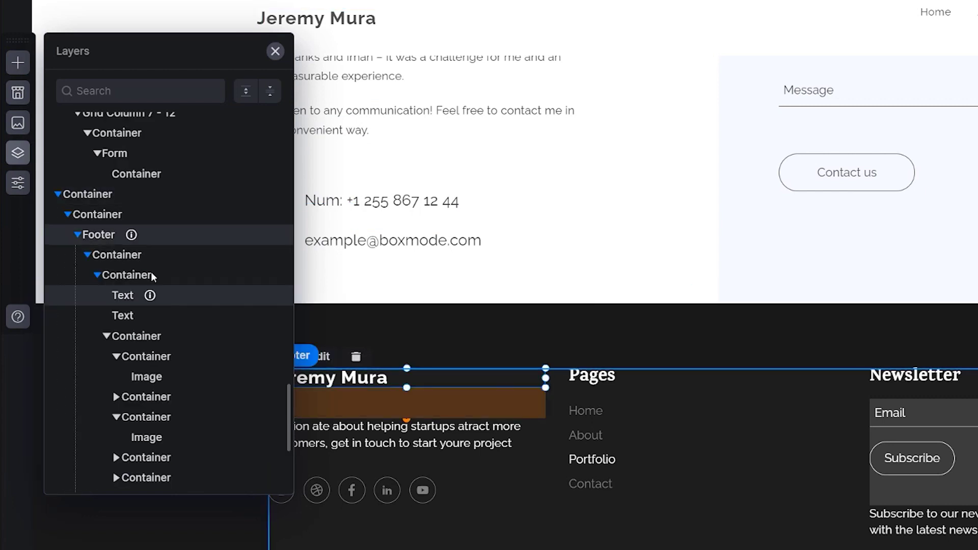
Step: Select the Footer layer and expand or collapse its nested containers down to the copyright container
left_click(90, 269)
left_click(91, 260)
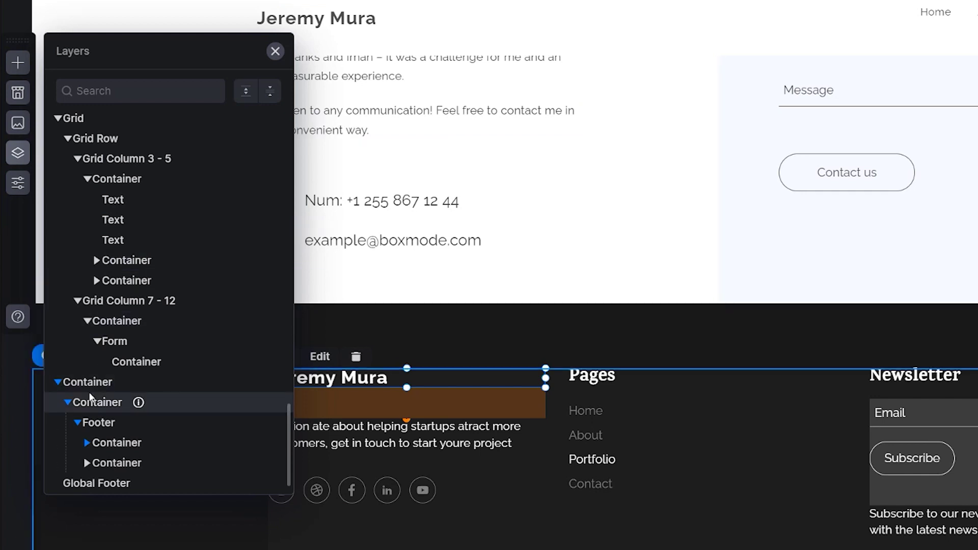
left_click(97, 422)
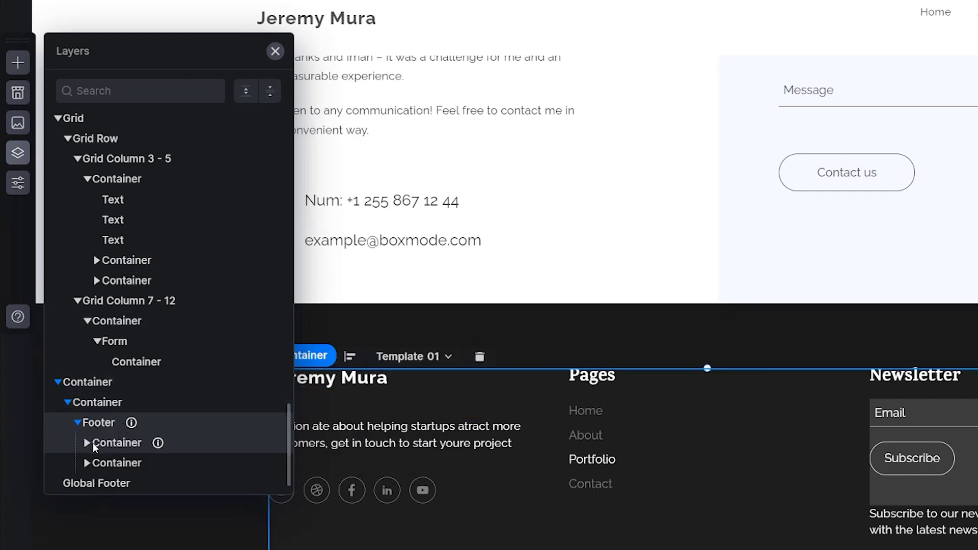
left_click(93, 442)
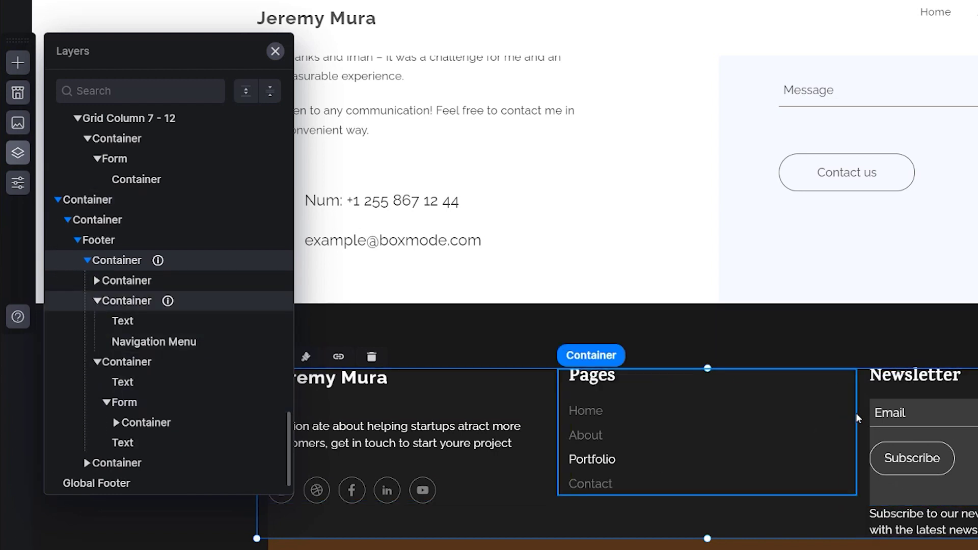
left_click(95, 280)
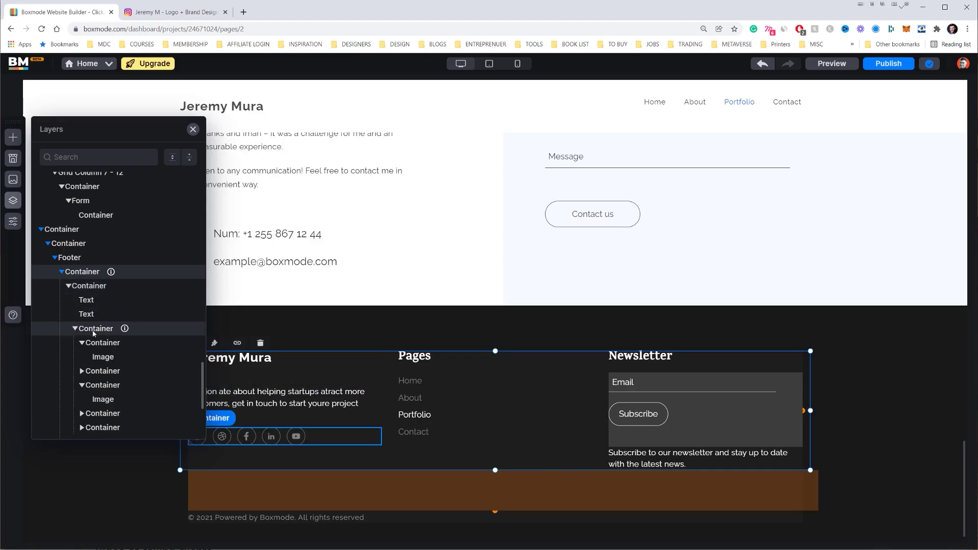
scroll(102, 305, "down", 1)
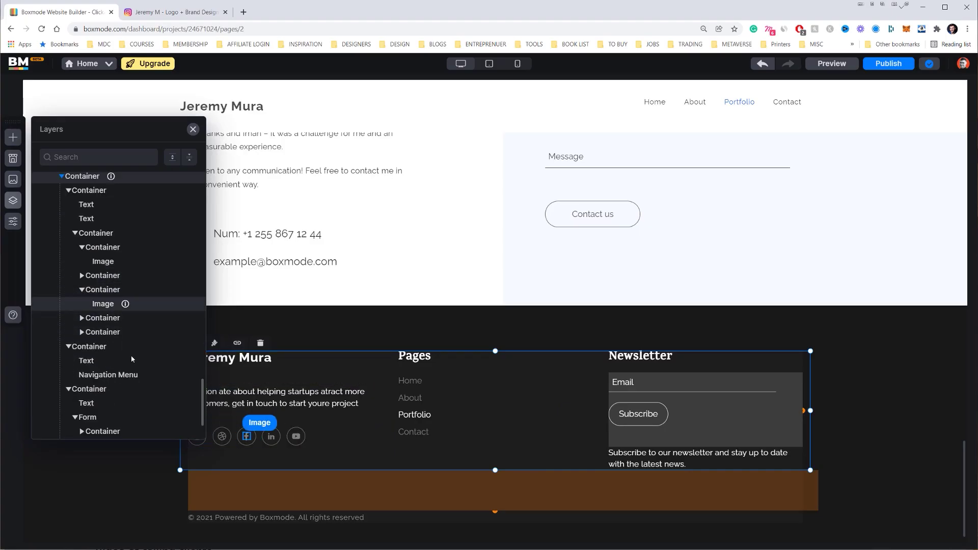
left_click(75, 233)
left_click(73, 247)
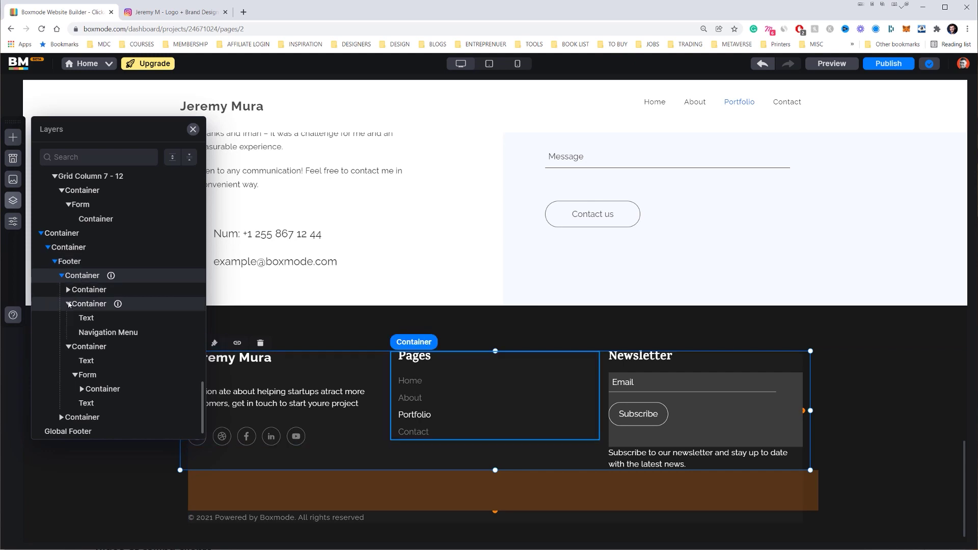
left_click(110, 304)
left_click(68, 346)
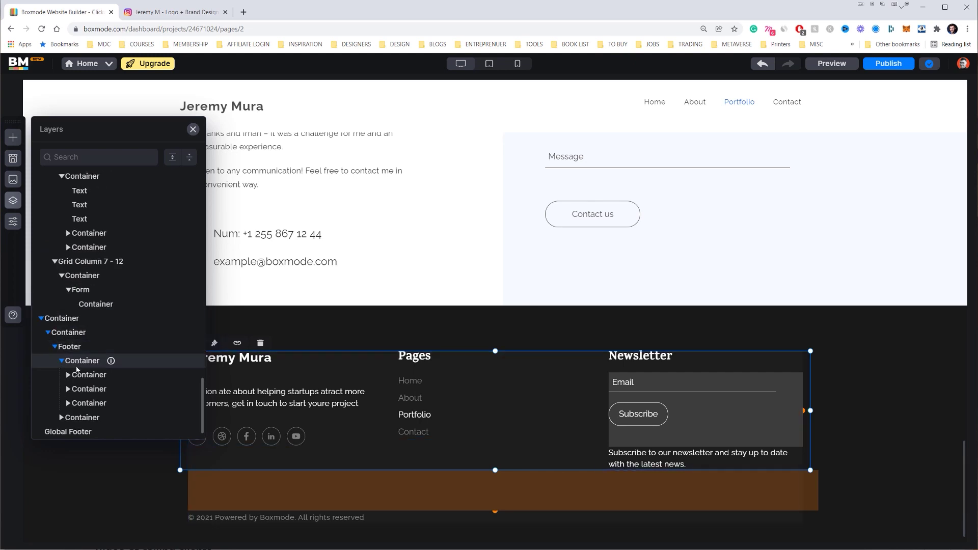
left_click(82, 417)
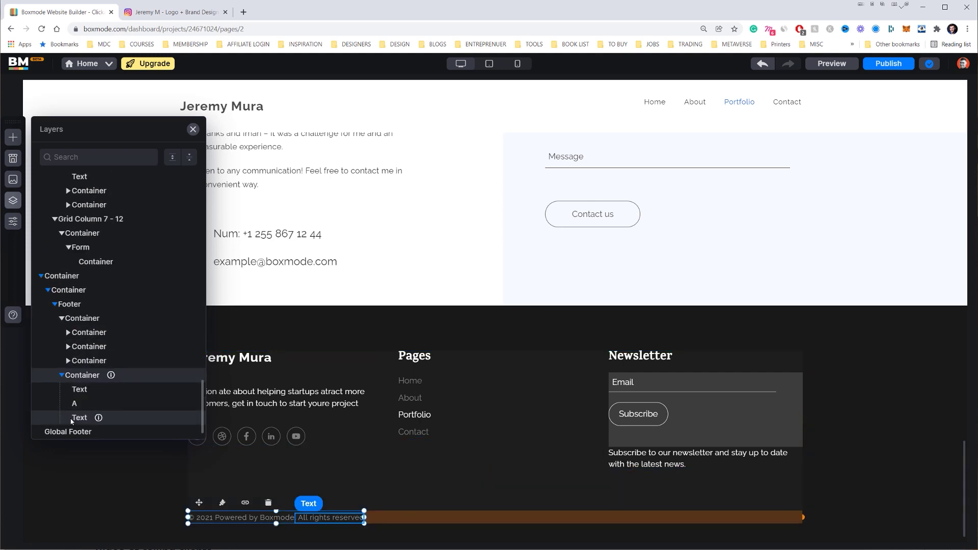
Step: Set the Newsletter container's background to #181818 by pasting the hex value
left_click(86, 360)
left_click(635, 343)
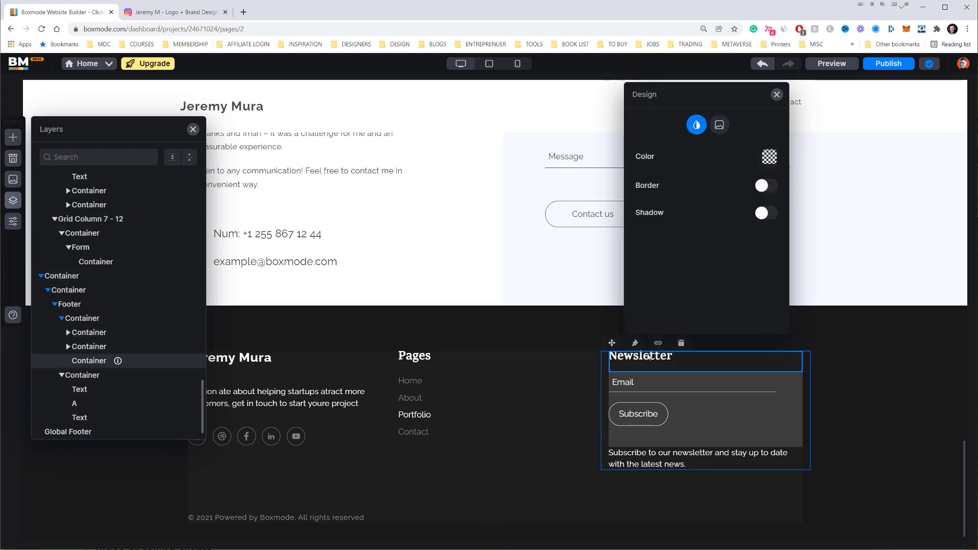
left_click(769, 157)
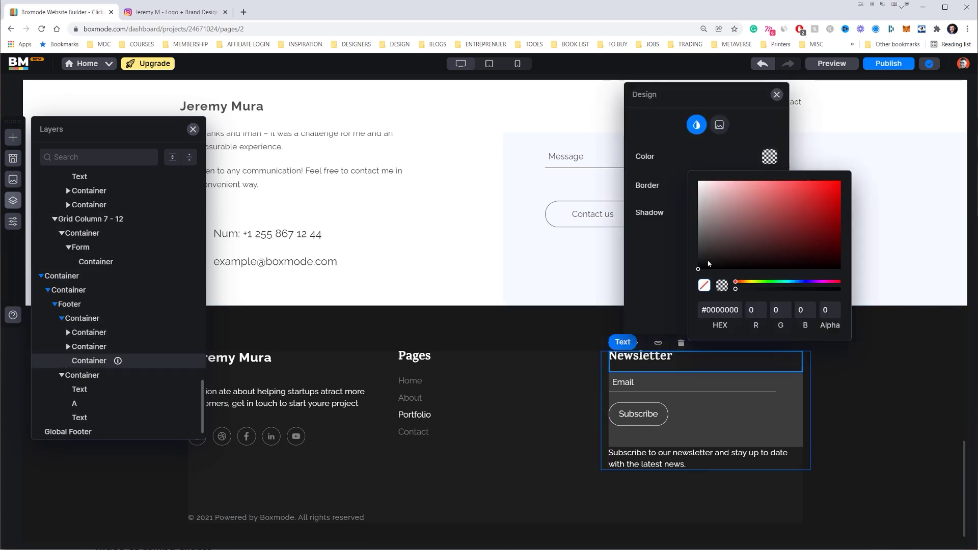
type("#181818FF")
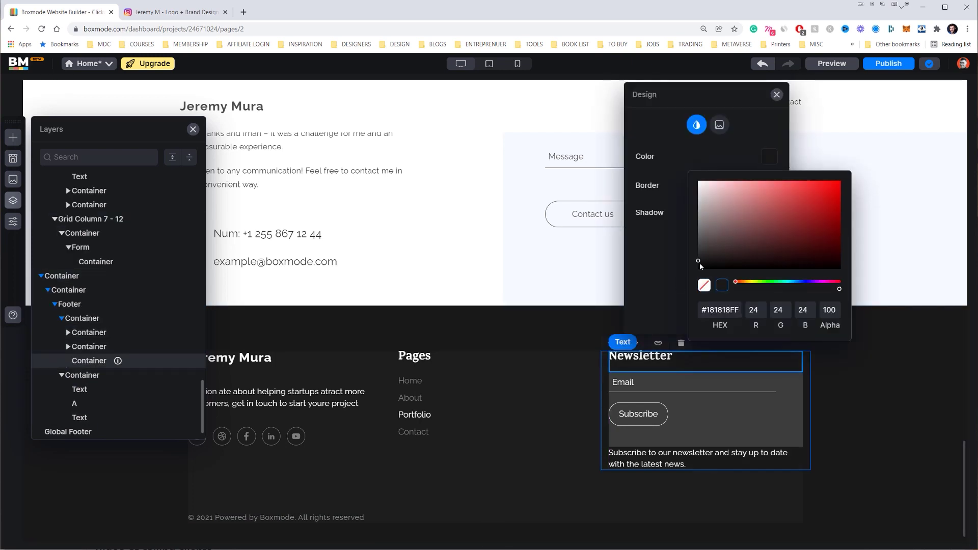
left_click(683, 283)
Step: Change the newsletter form's background fill to #1E1E1E
left_click(738, 407)
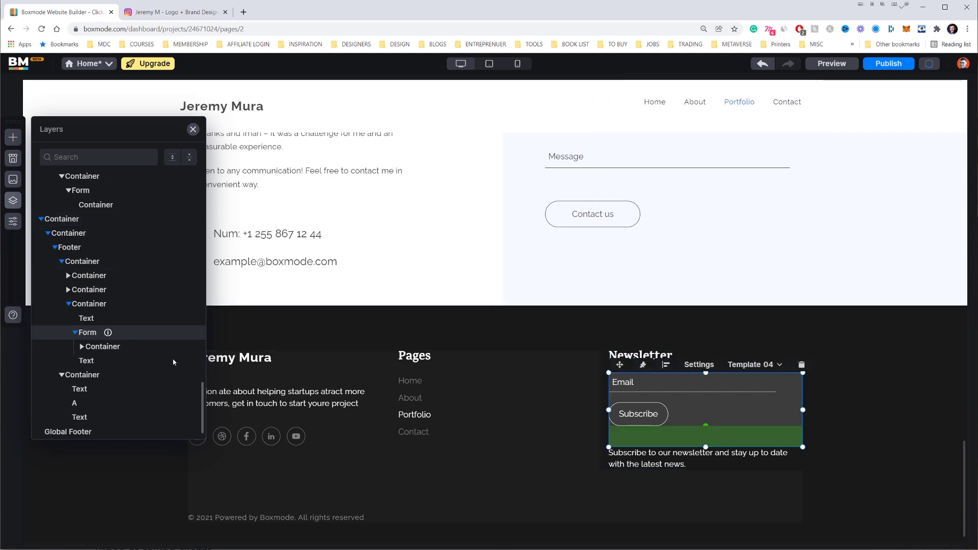
left_click(643, 365)
left_click(763, 223)
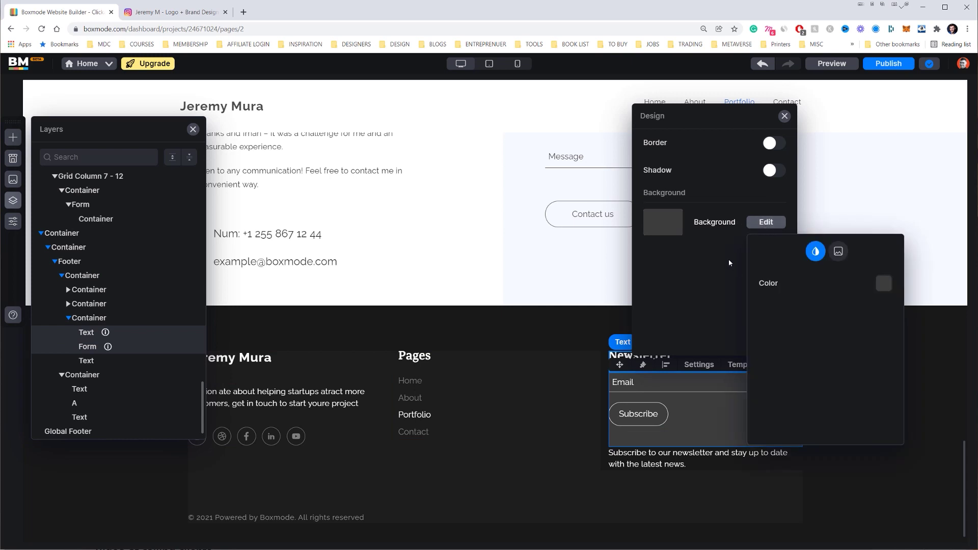
left_click(890, 284)
double_click(834, 437)
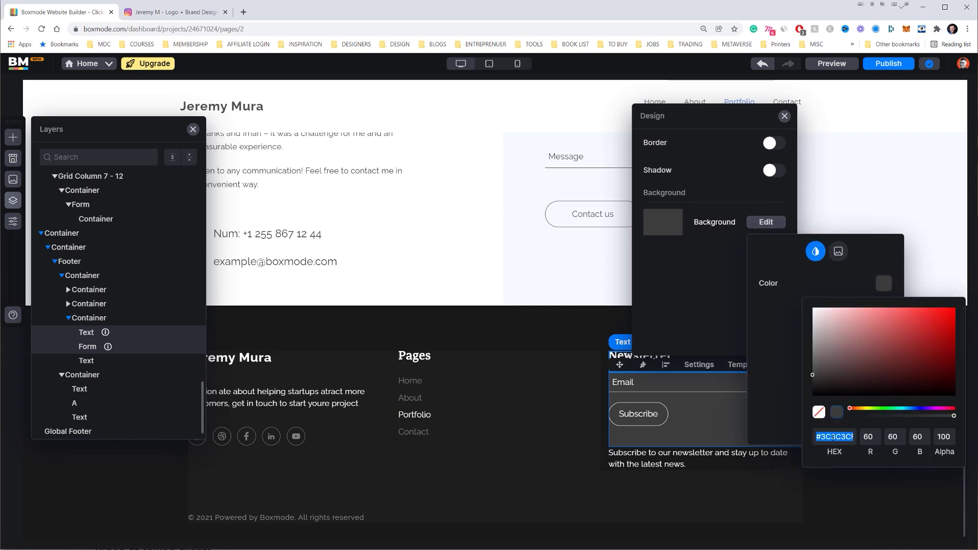
type("1E1E1E")
left_click(573, 356)
left_click(572, 355)
left_click(782, 493)
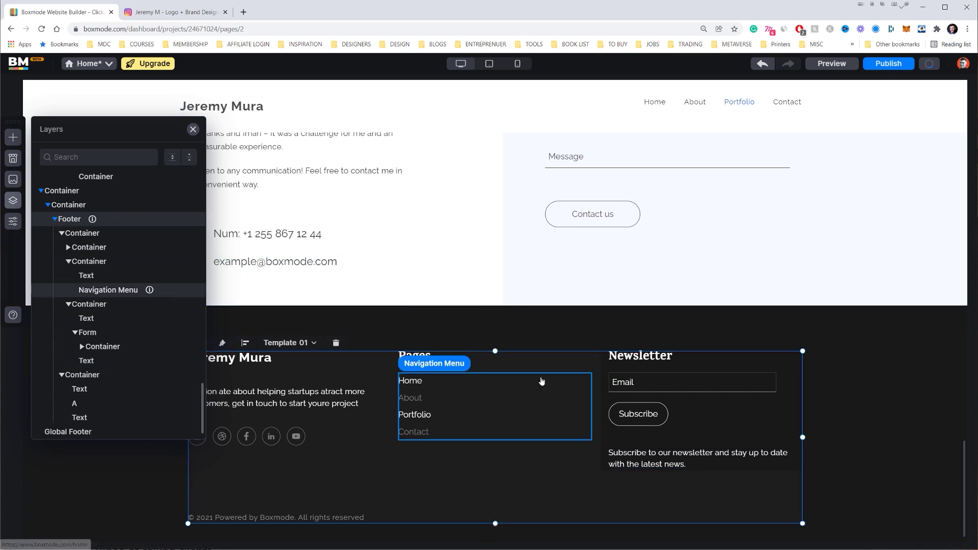
Step: Close the layers list and check the footer container's background hex value
left_click(193, 130)
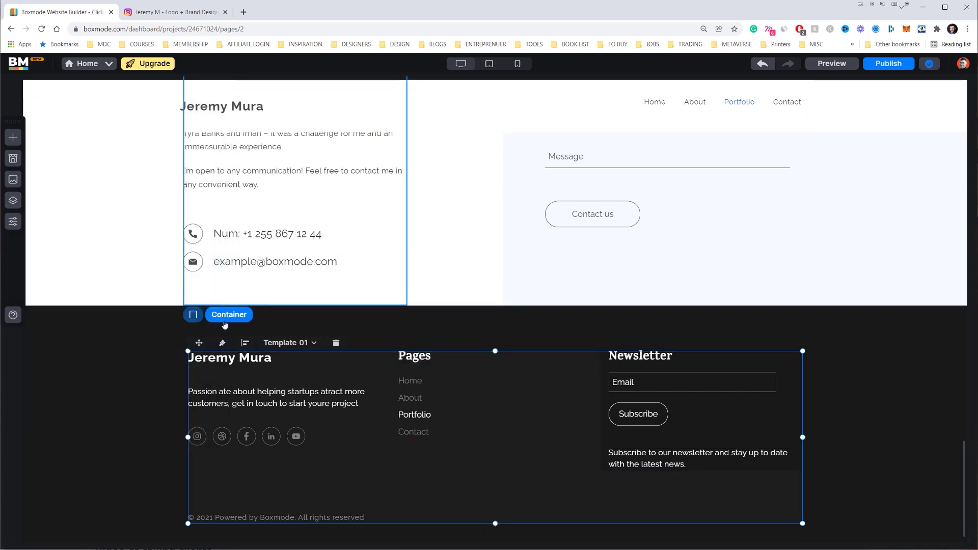
left_click(222, 343)
left_click(353, 178)
left_click(307, 331)
left_click(138, 356)
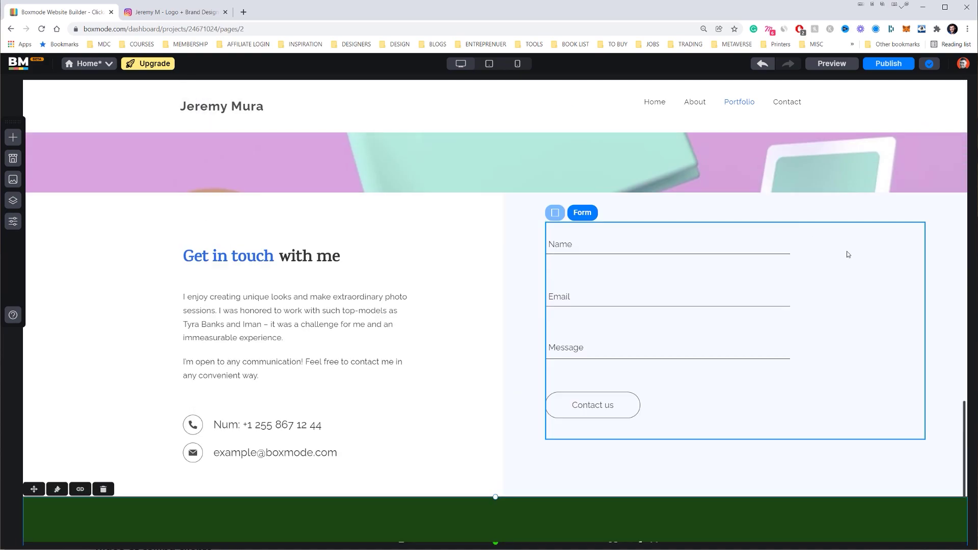
scroll(848, 265, "down", 20)
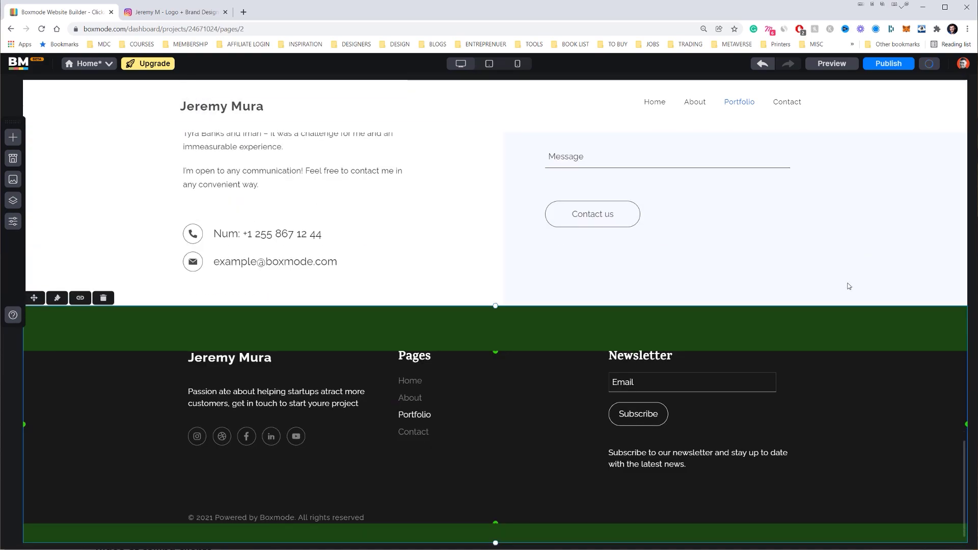
Step: Add a Text Input field labelled 'First Name' to the newsletter form and move it above Email
left_click(689, 399)
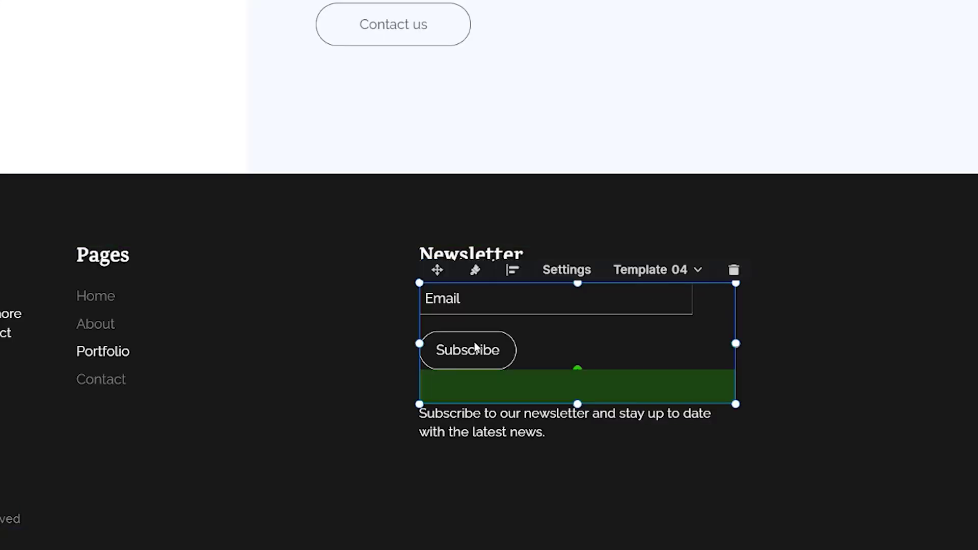
left_click(581, 271)
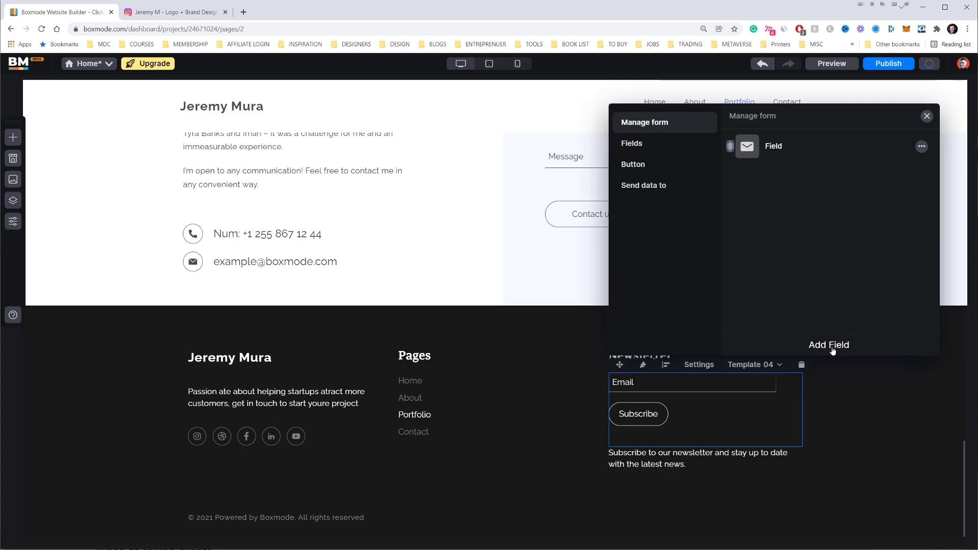
left_click(832, 348)
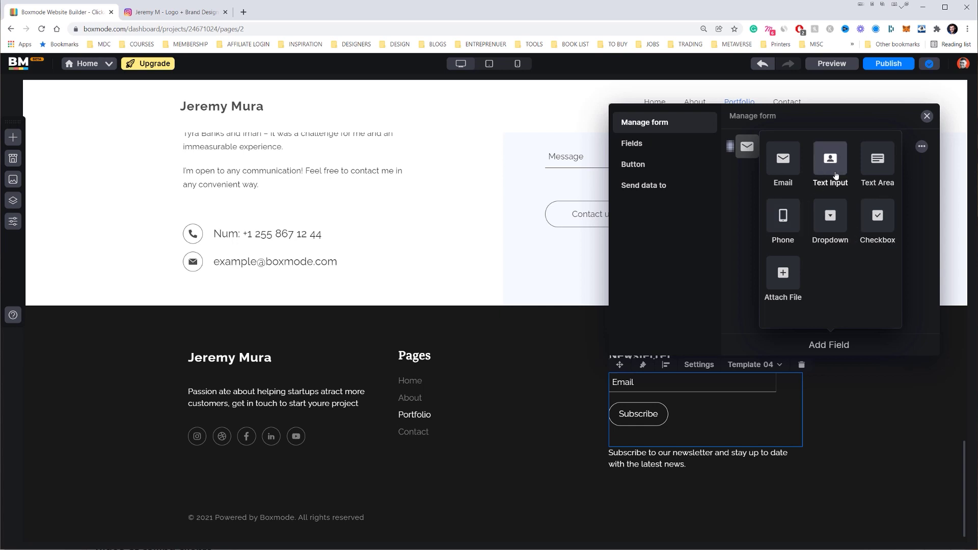
left_click(830, 162)
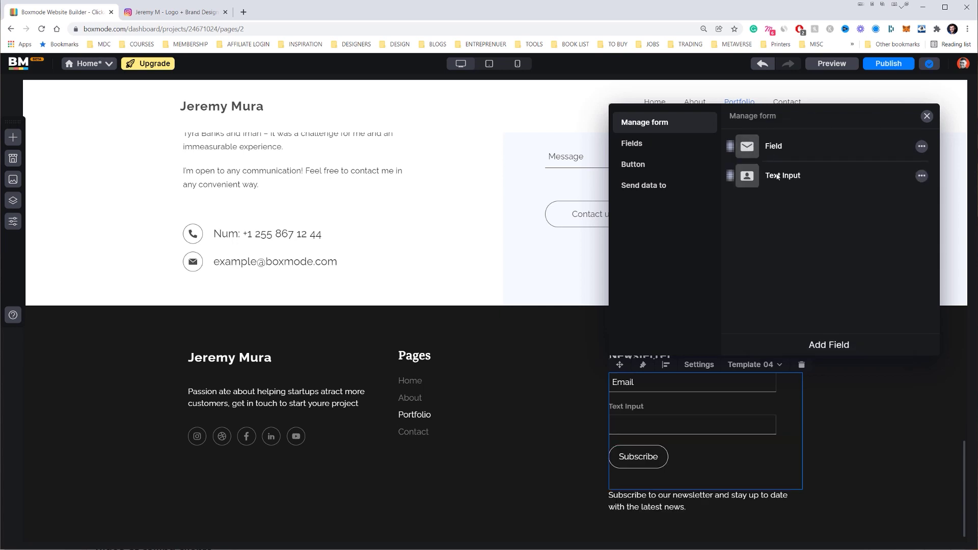
left_click(921, 176)
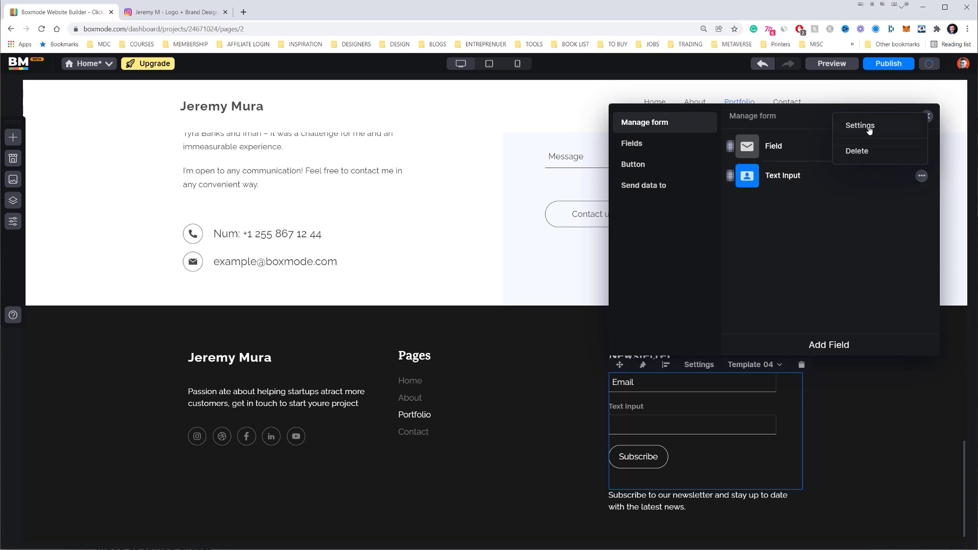
left_click(860, 127)
key("ctrl+a")
type("First Name")
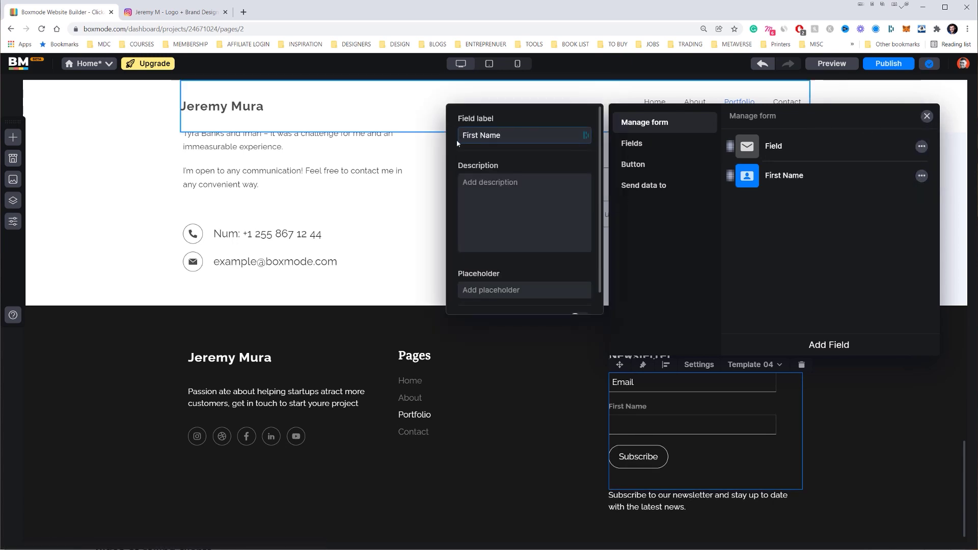
left_click(757, 194)
left_click_drag(729, 161, 731, 148)
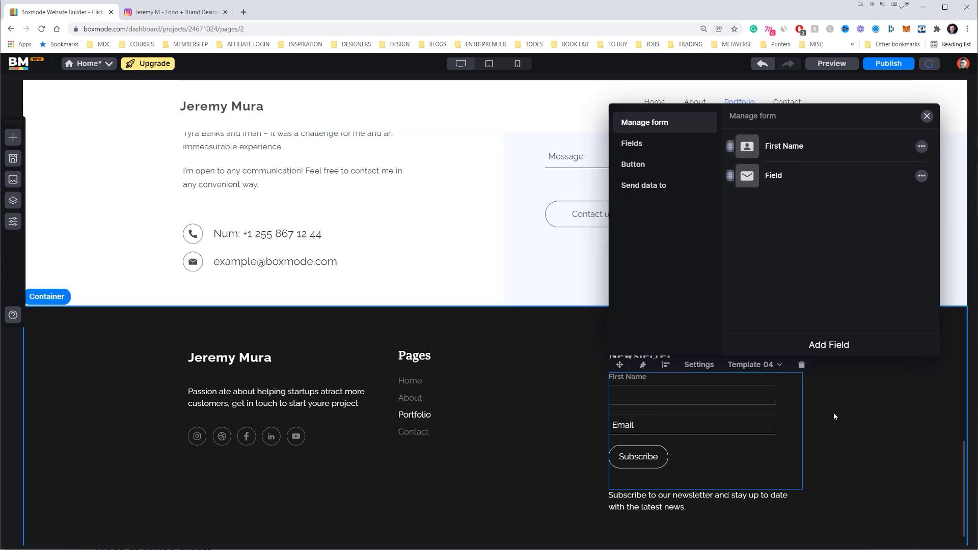
left_click(638, 143)
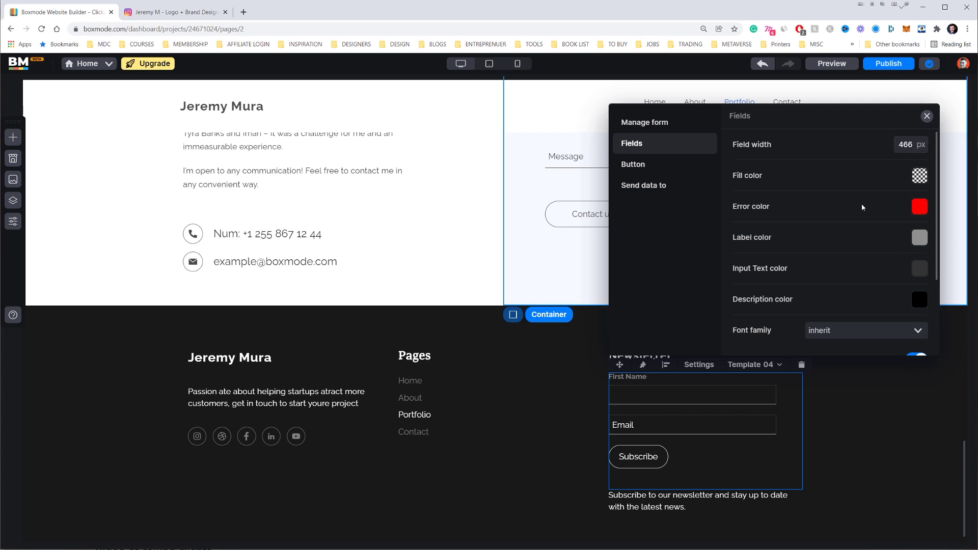
Step: Make the newsletter form's field labels white, keeping the font family as inherit
scroll(868, 199, "down", 2)
scroll(861, 233, "down", 1)
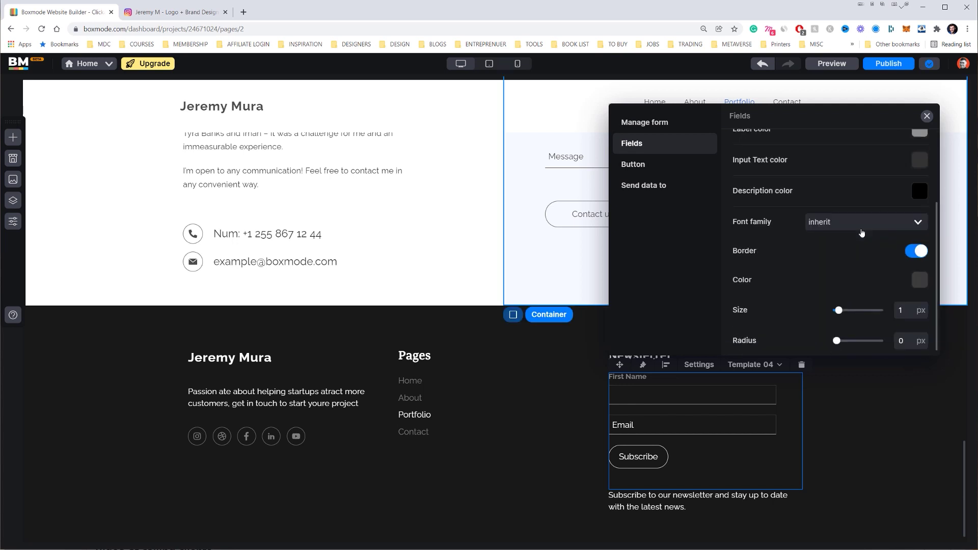
scroll(863, 257, "up", 3)
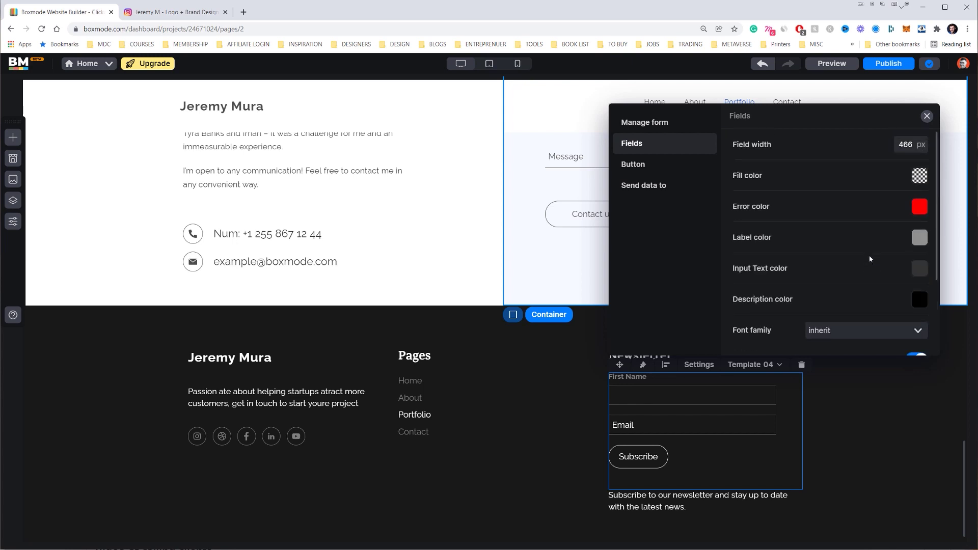
left_click(919, 237)
left_click_drag(828, 271, 763, 261)
scroll(811, 237, "down", 2)
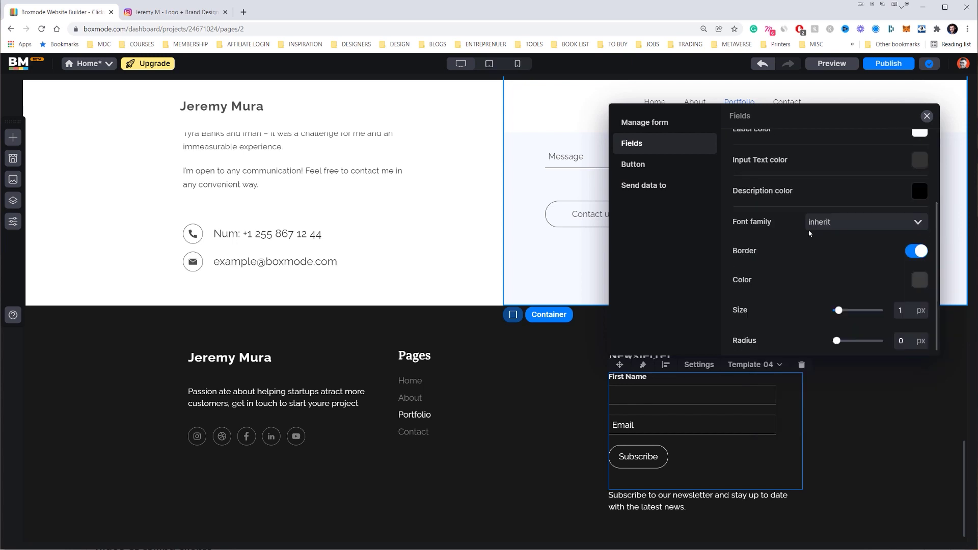
left_click(869, 222)
left_click(868, 221)
Step: Set the after-submit message to 'Check your emails' and the button text to 'Get on the list'
left_click(663, 170)
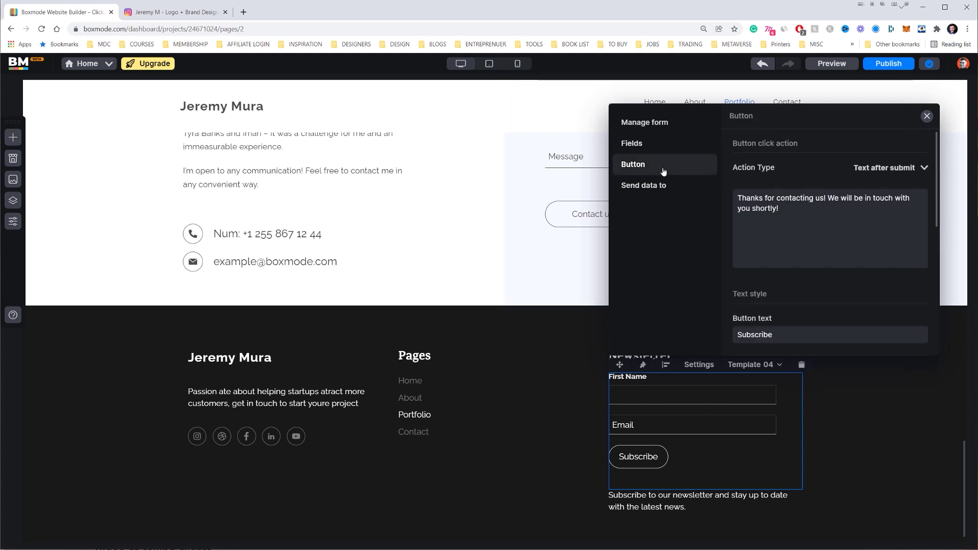
left_click_drag(814, 231, 719, 188)
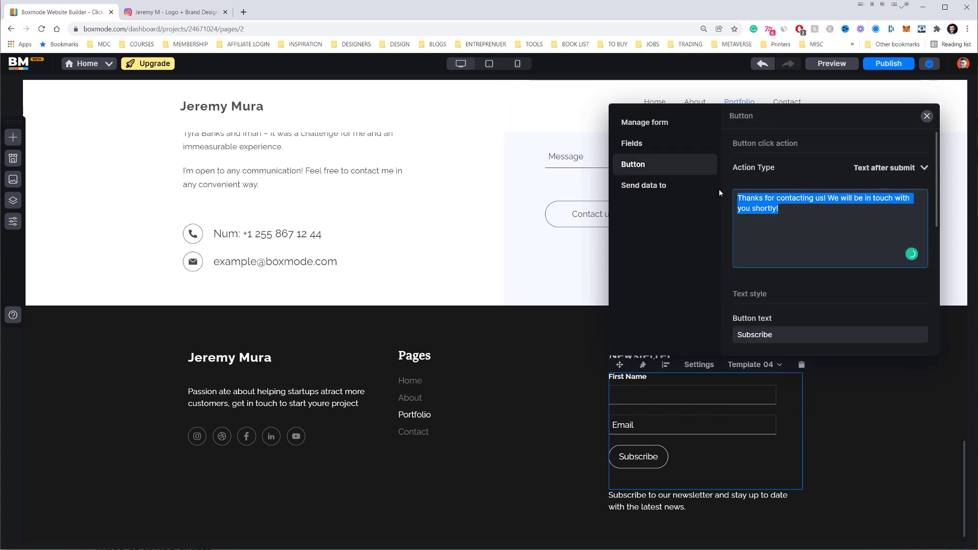
type("Check your emails")
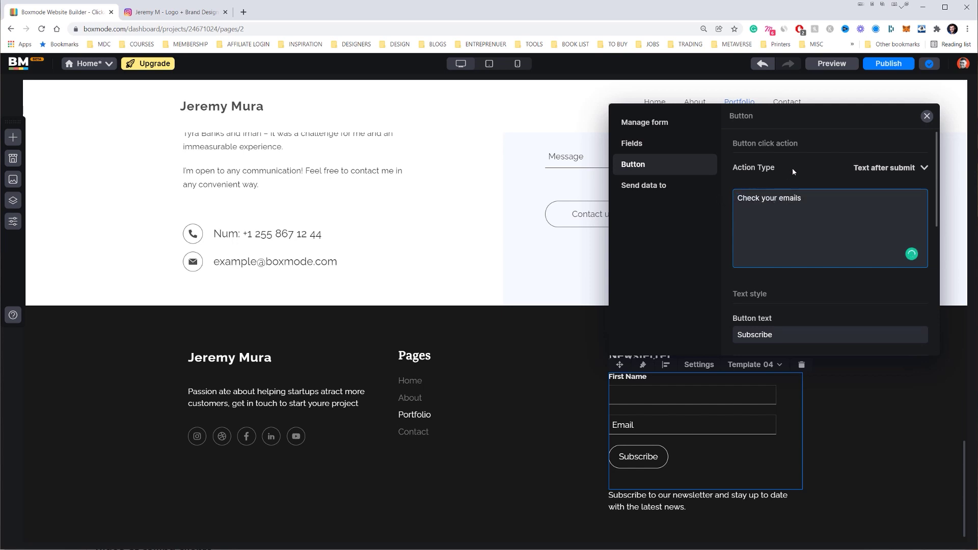
scroll(796, 224, "down", 3)
scroll(797, 227, "down", 1)
scroll(753, 190, "up", 1)
left_click_drag(779, 191, 723, 193)
type("Get ")
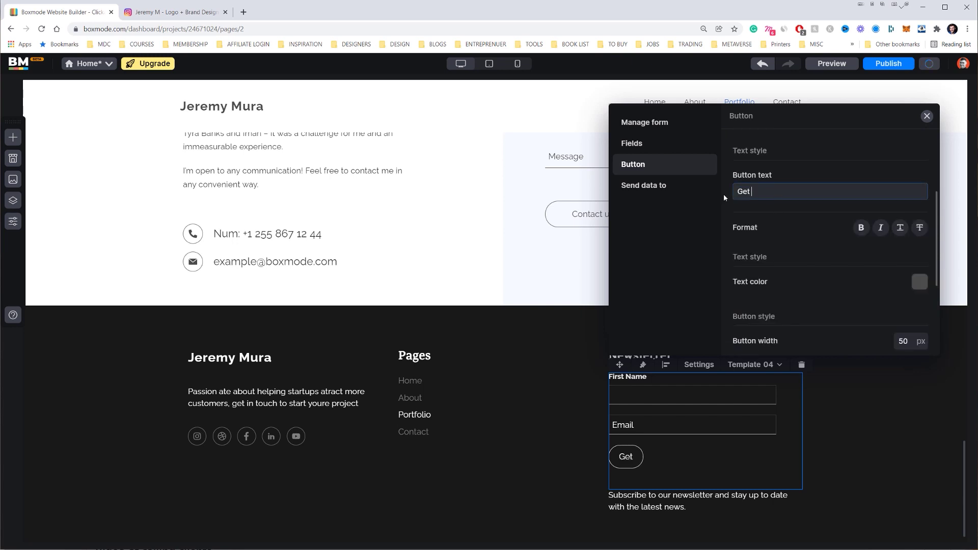
type("yGet on the list")
Step: Give the submit button an orange border colour and close the form settings
scroll(820, 248, "down", 1)
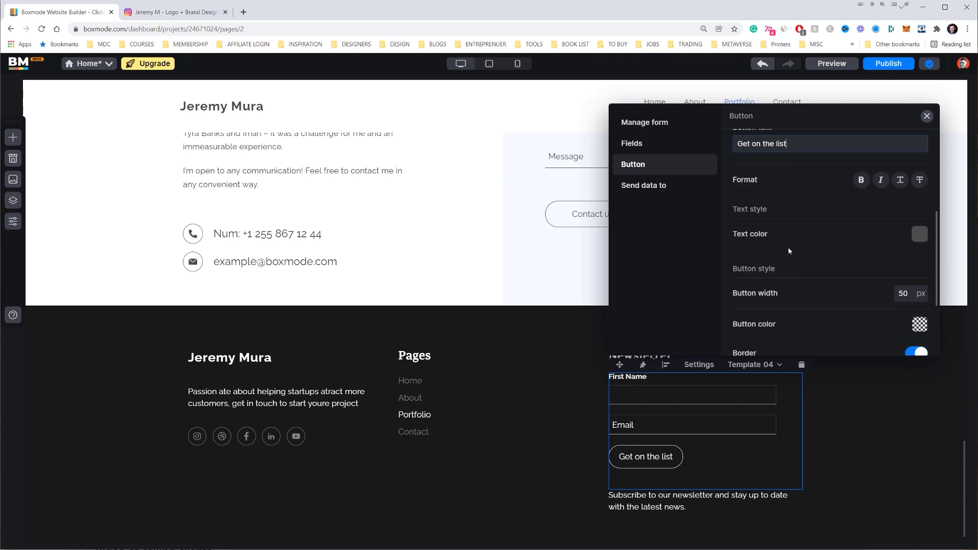
scroll(806, 260, "down", 2)
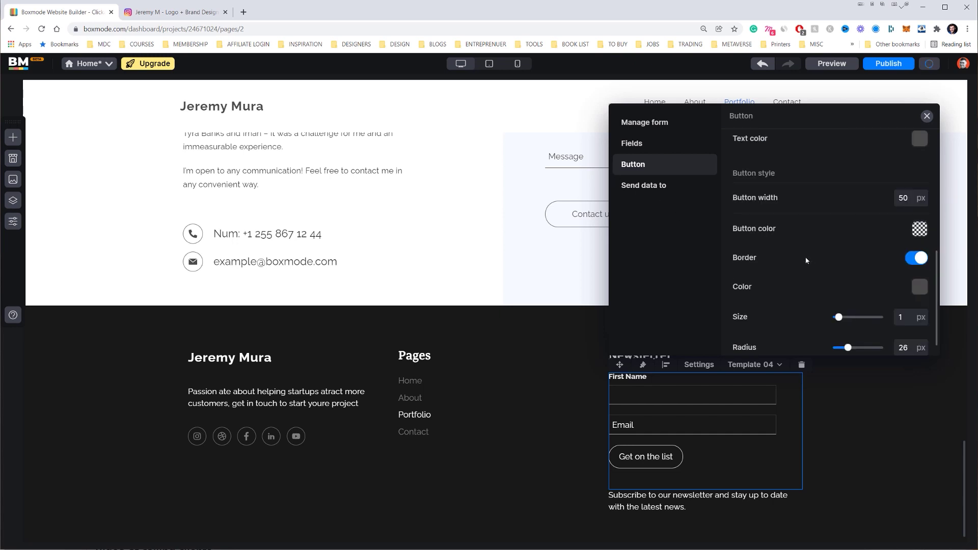
left_click(918, 287)
left_click(819, 414)
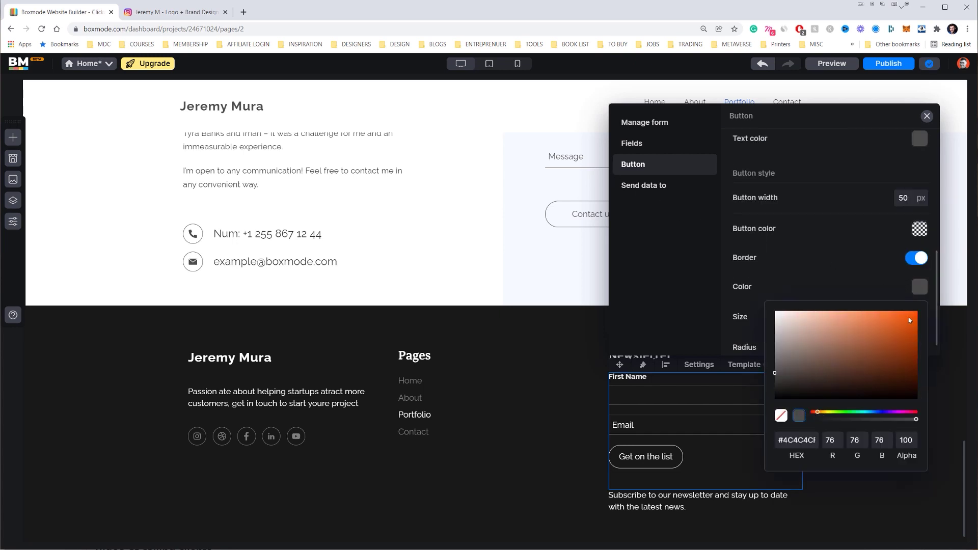
left_click(910, 316)
left_click(725, 420)
scroll(688, 395, "up", 20)
scroll(875, 312, "down", 15)
scroll(881, 313, "down", 10)
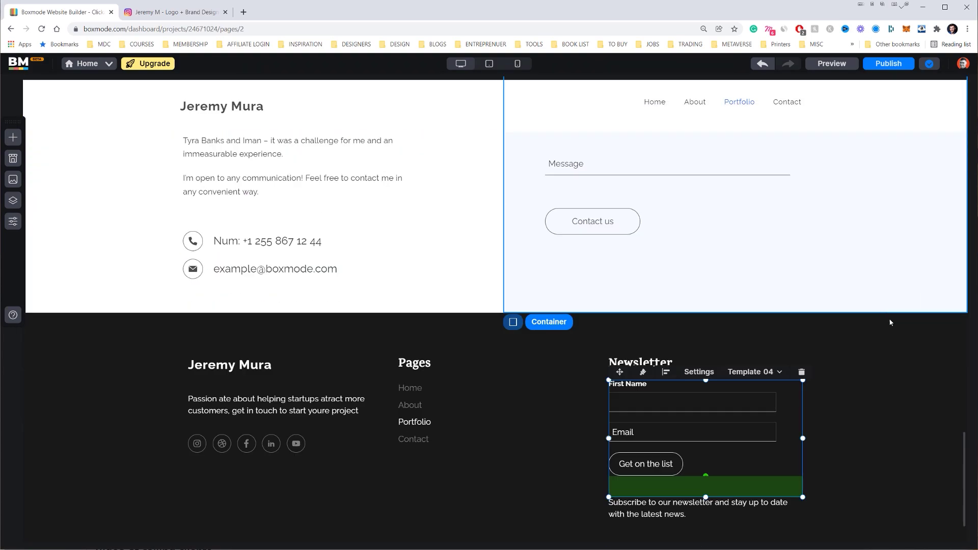
Step: Open the Home page's settings from the site pages list
scroll(866, 395, "up", 20)
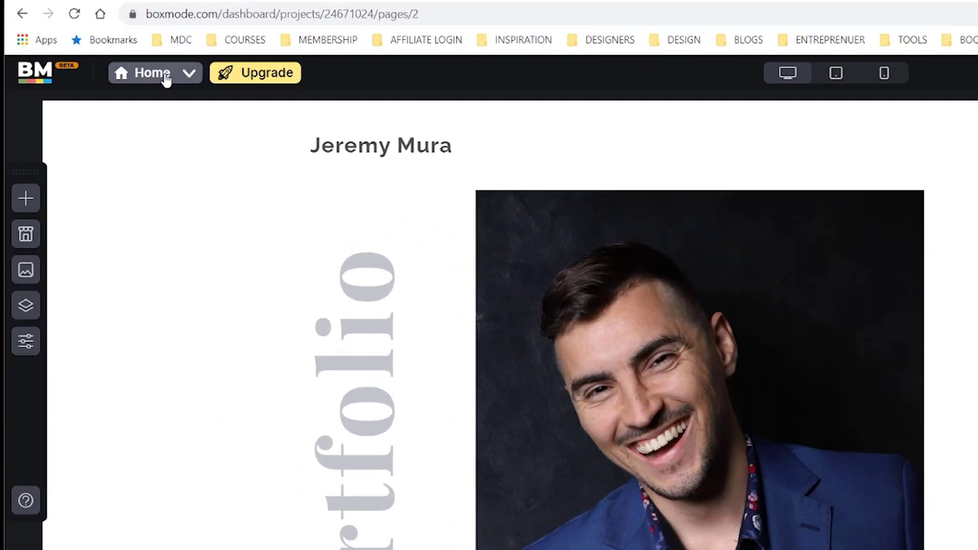
left_click(166, 79)
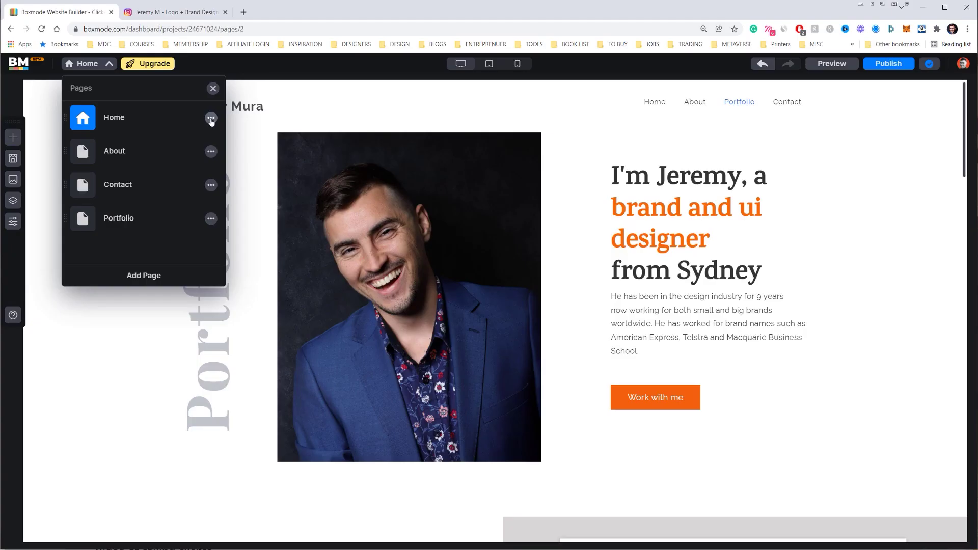
left_click(210, 119)
left_click(243, 142)
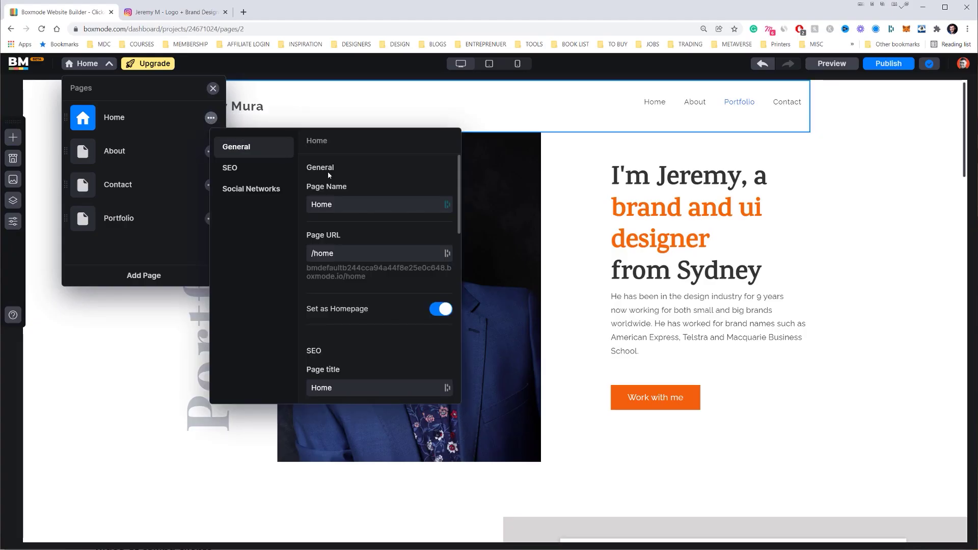
scroll(331, 194, "down", 3)
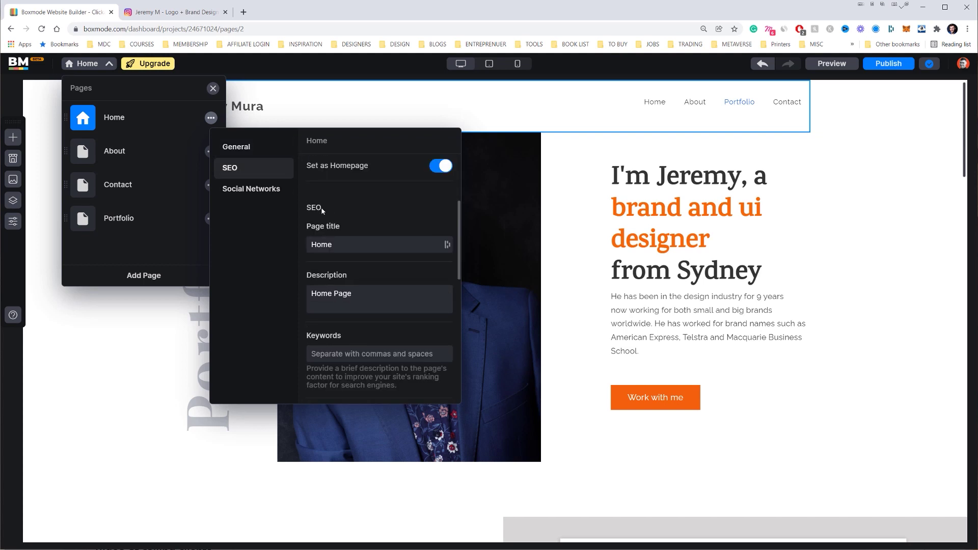
Step: Append '-' after 'Home' in the page title field
left_click(327, 227)
left_click(366, 246)
type("- Jeremy Mura")
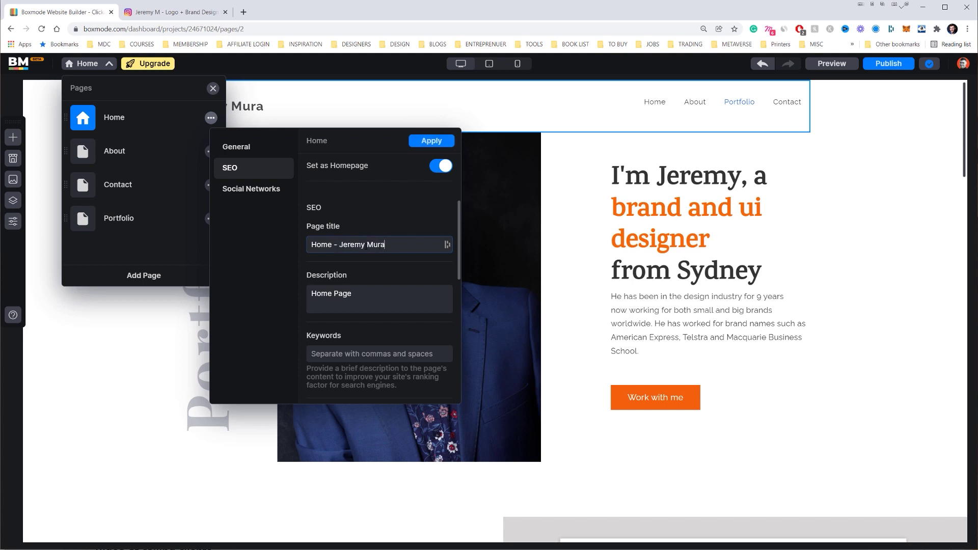
scroll(364, 255, "down", 1)
Step: Enter 'Brand designer from Sydney helping startups' in the Keywords field, fixing the typos
key("Tab")
scroll(379, 316, "down", 2)
key("Tab")
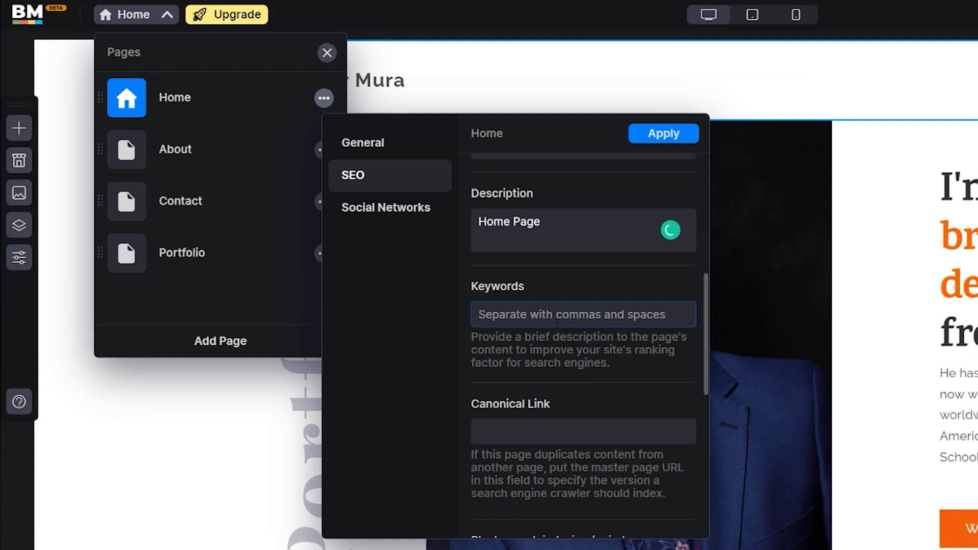
type("Brand designer")
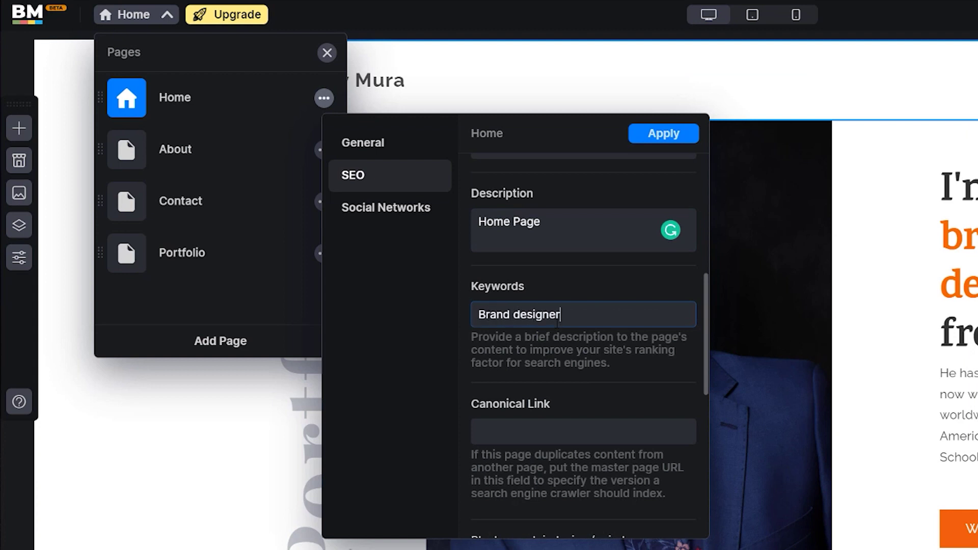
type(" from SYdn")
key("BackSpace")
key("BackSpace")
type("dney helping st artups")
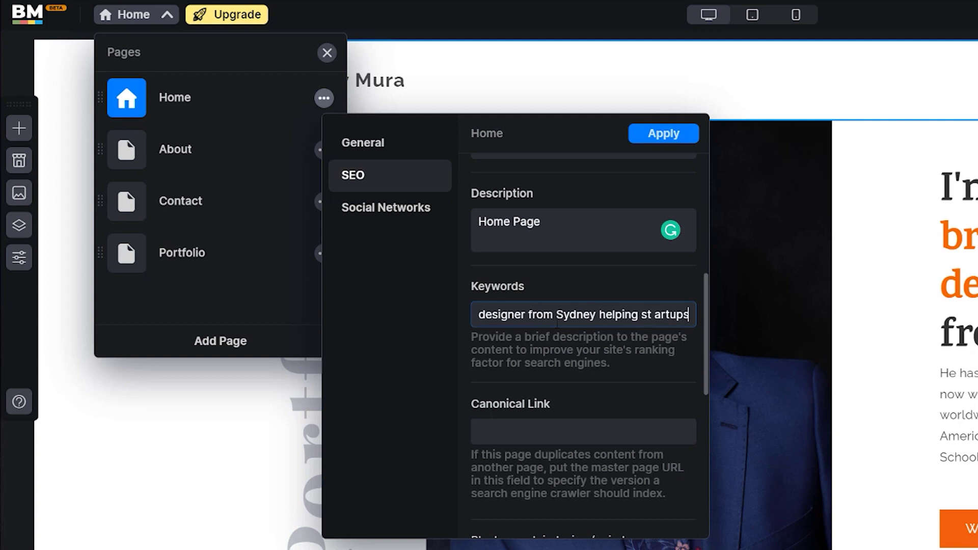
key("Left")
key("Left")
key("Left")
key("Left")
key("Left")
key("Left")
key("BackSpace")
left_click_drag(665, 314, 537, 316)
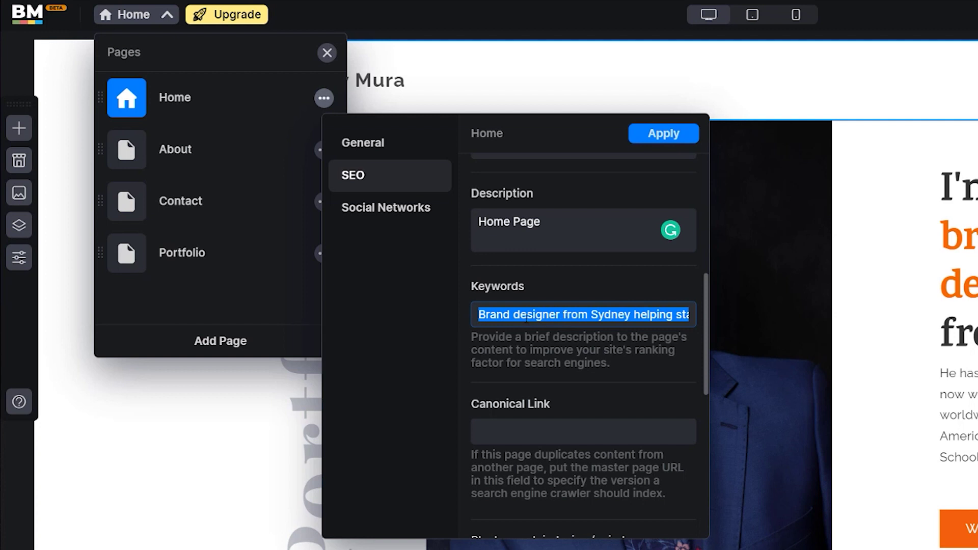
Step: Check the empty Canonical Link field and toggle search-index blocking on, then off
scroll(526, 340, "down", 3)
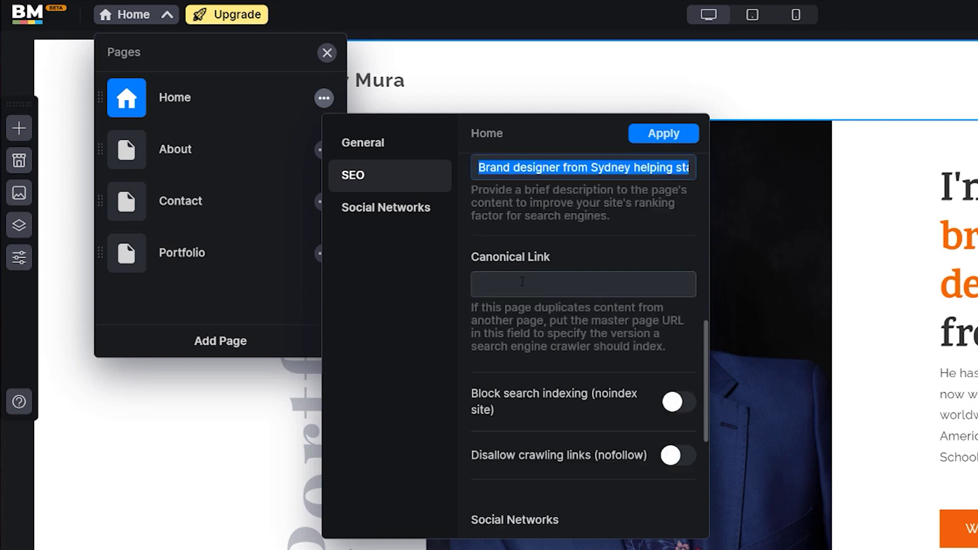
left_click(566, 288)
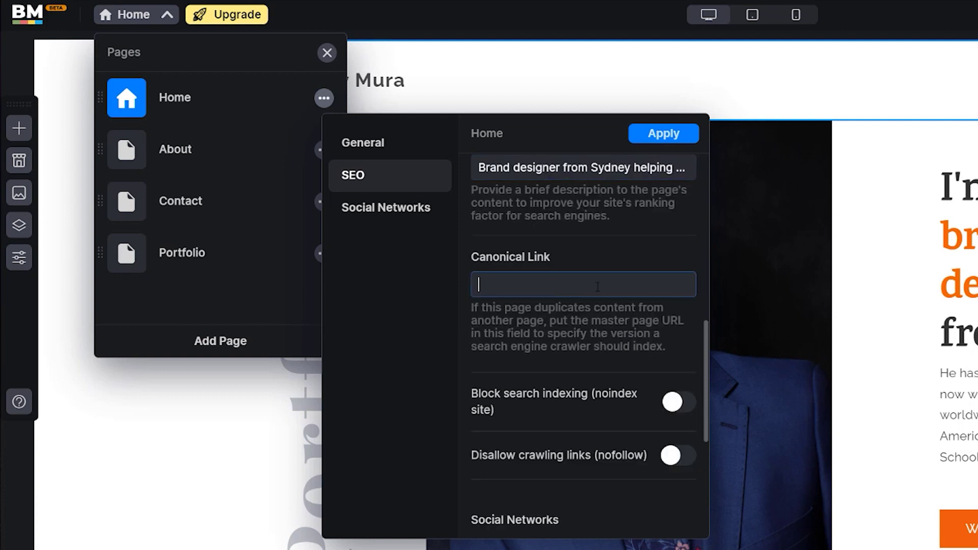
scroll(608, 333, "down", 1)
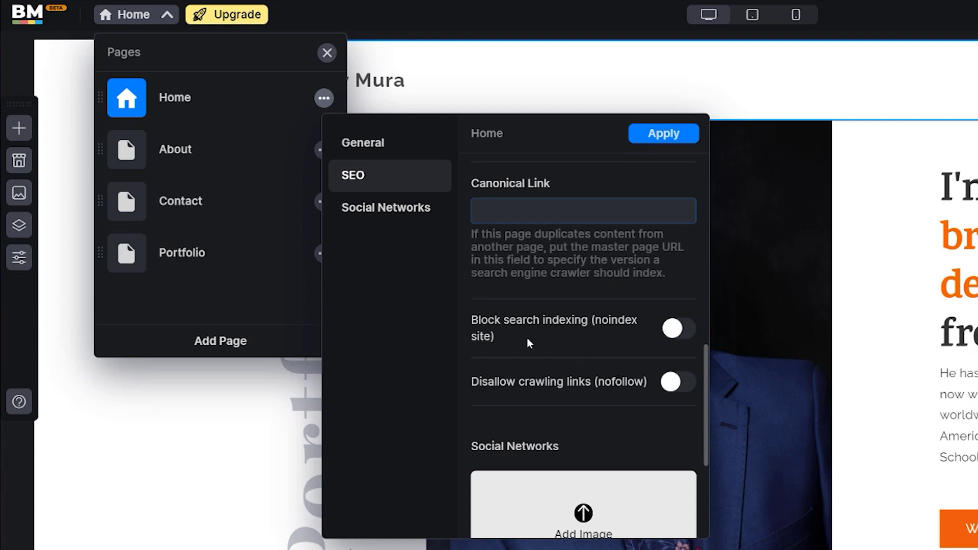
left_click(673, 329)
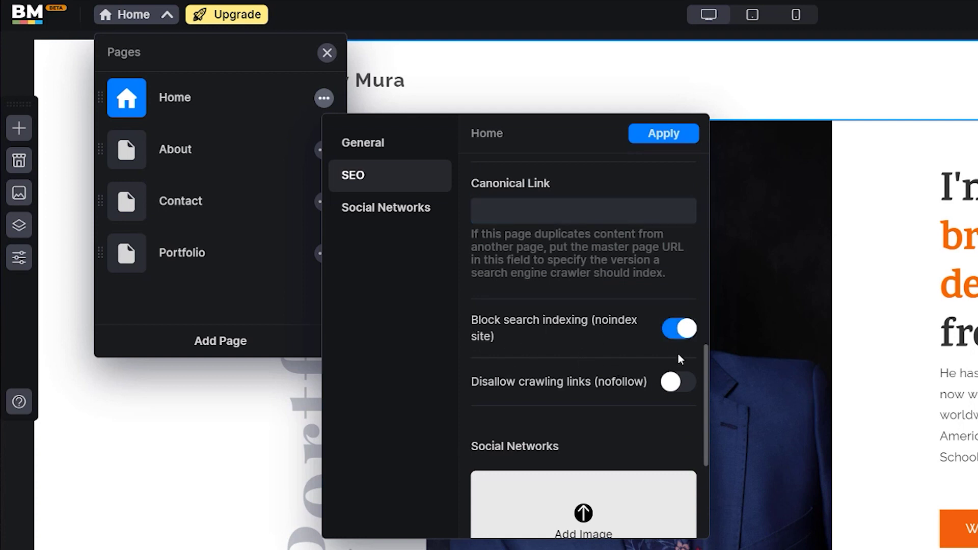
left_click(673, 337)
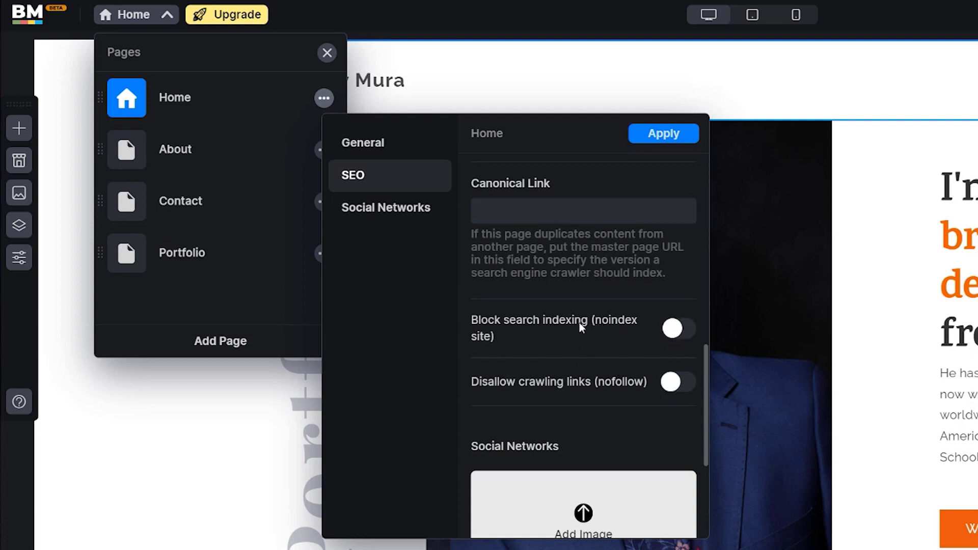
scroll(579, 323, "down", 3)
scroll(606, 343, "up", 1)
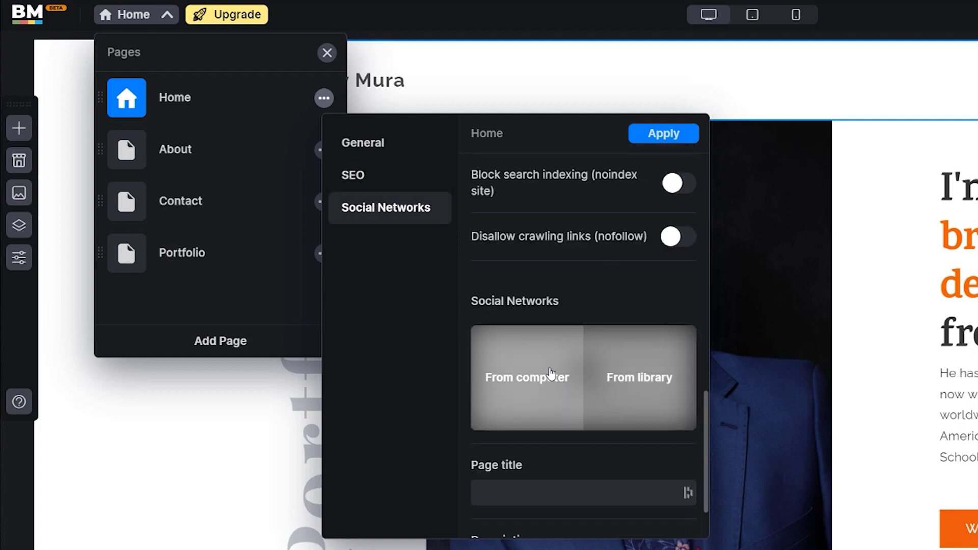
scroll(560, 388, "down", 1)
Step: Review the social sharing title and the SEO page title fields
left_click(572, 427)
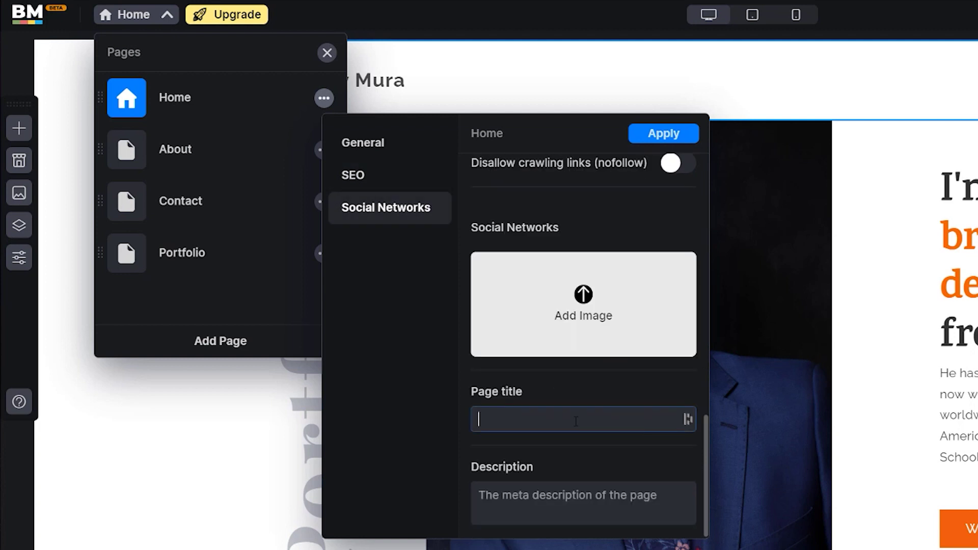
scroll(576, 421, "up", 10)
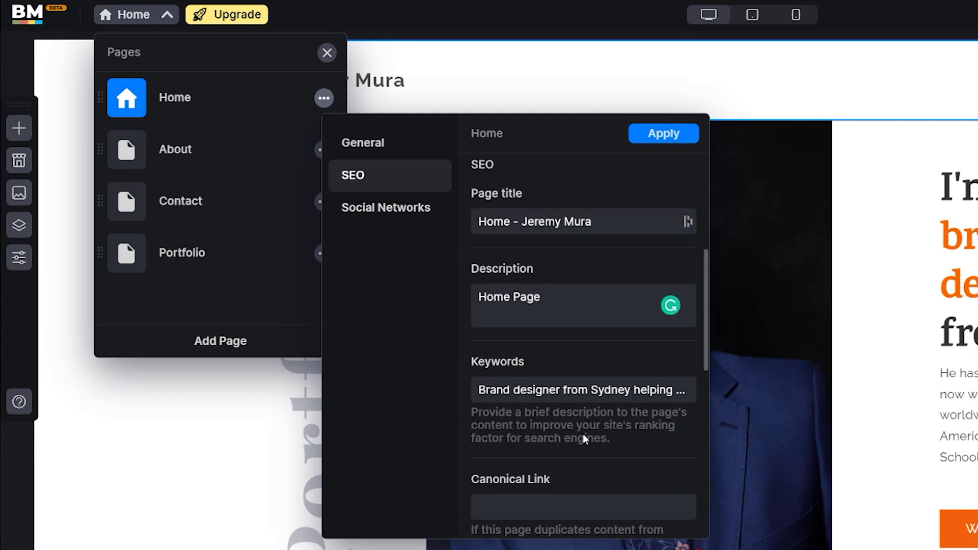
scroll(583, 436, "down", 8)
scroll(577, 441, "up", 8)
scroll(577, 438, "up", 2)
left_click(590, 296)
triple_click(590, 295)
left_click(534, 295)
scroll(613, 295, "down", 4)
Step: Apply the SEO settings and close the pages panel
left_click(654, 137)
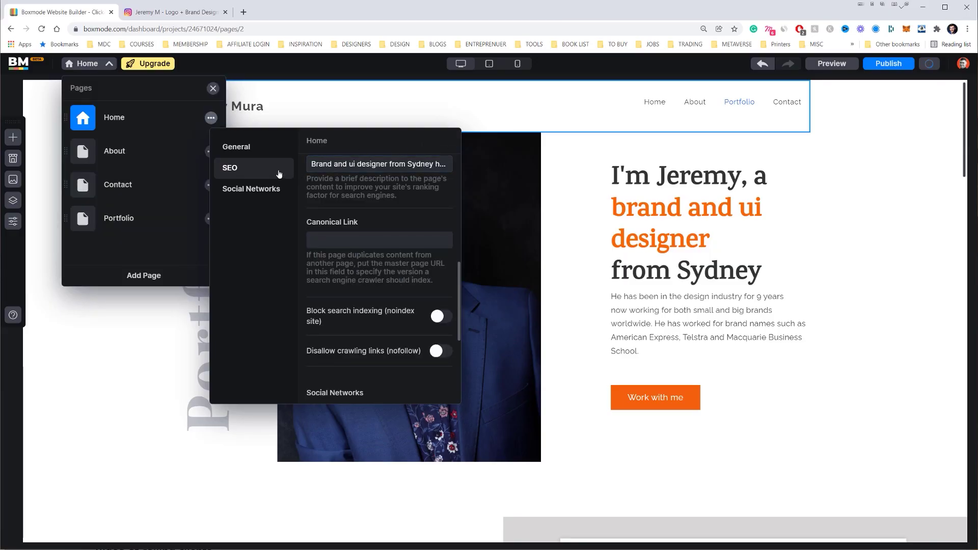
left_click(566, 86)
scroll(524, 247, "down", 20)
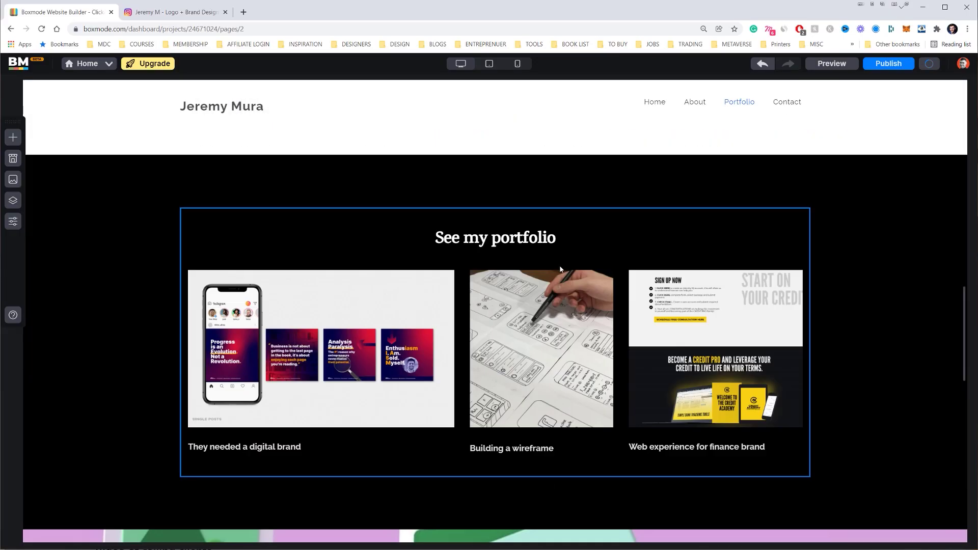
Step: Preview the Home page at tablet width and scroll through it
scroll(562, 272, "up", 20)
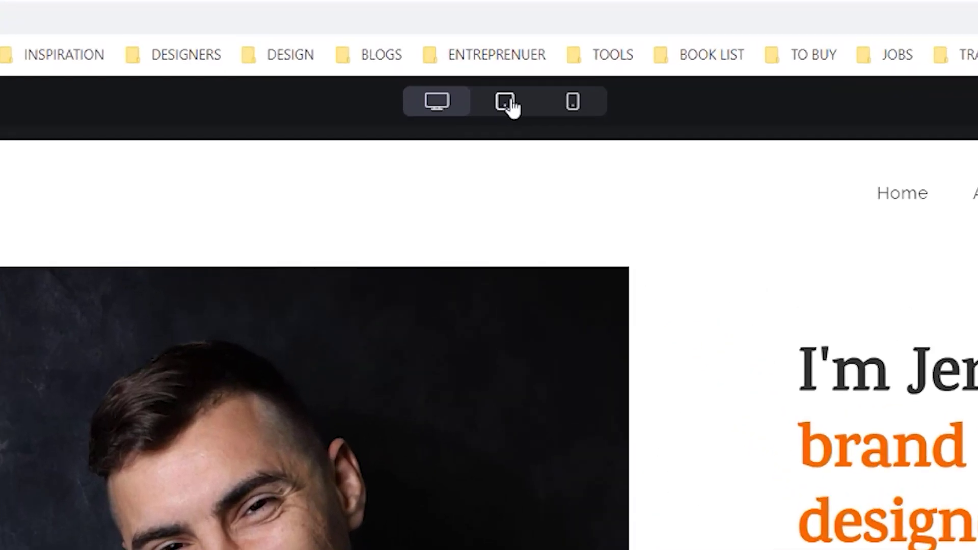
left_click(507, 103)
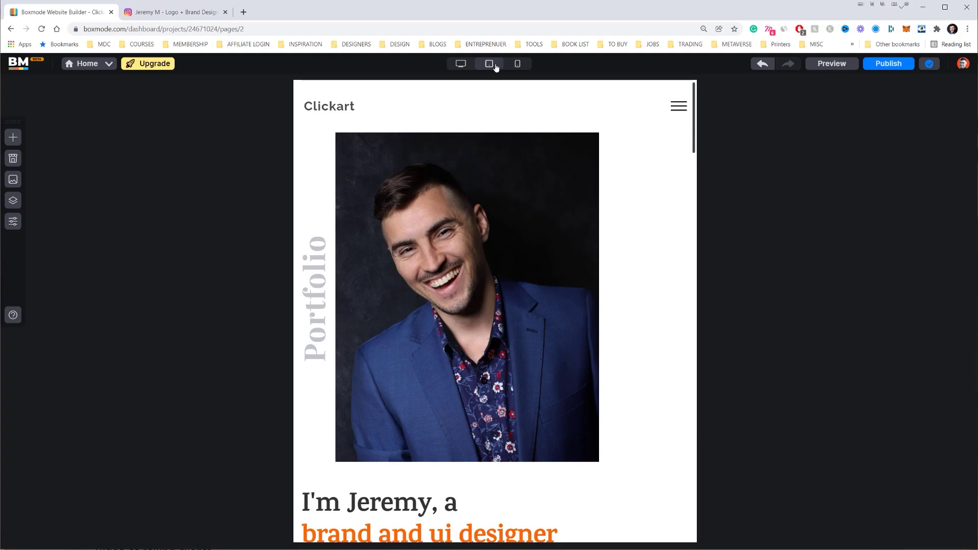
scroll(521, 305, "down", 10)
scroll(542, 202, "down", 10)
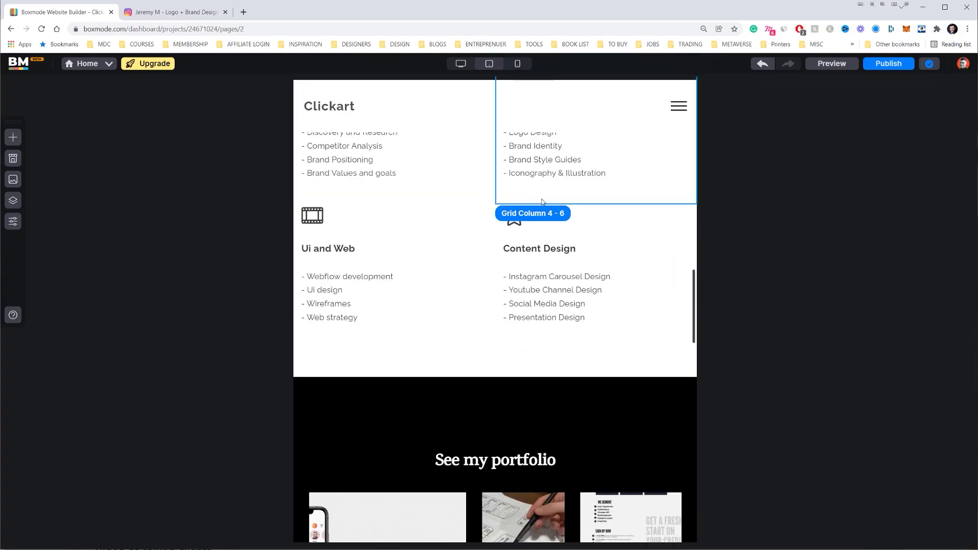
scroll(542, 202, "up", 15)
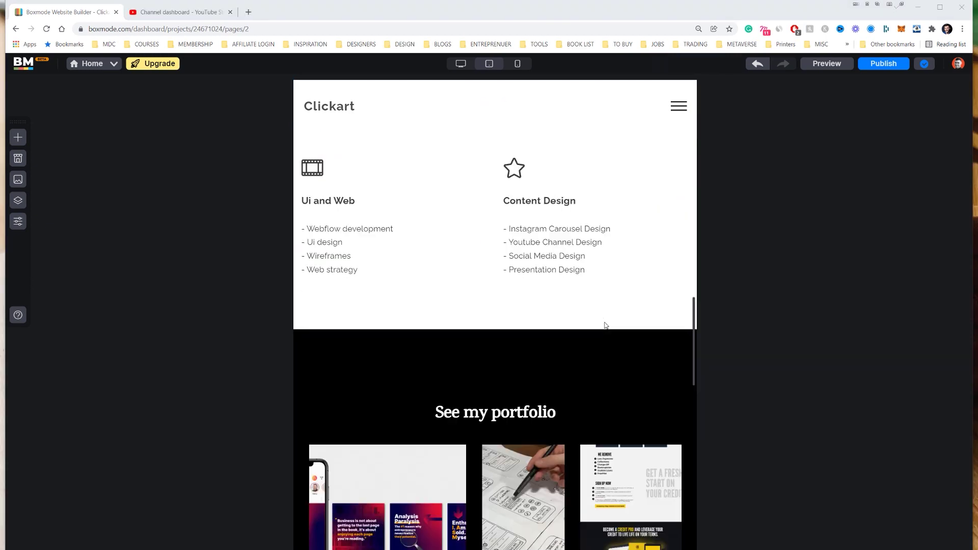
scroll(605, 325, "down", 3)
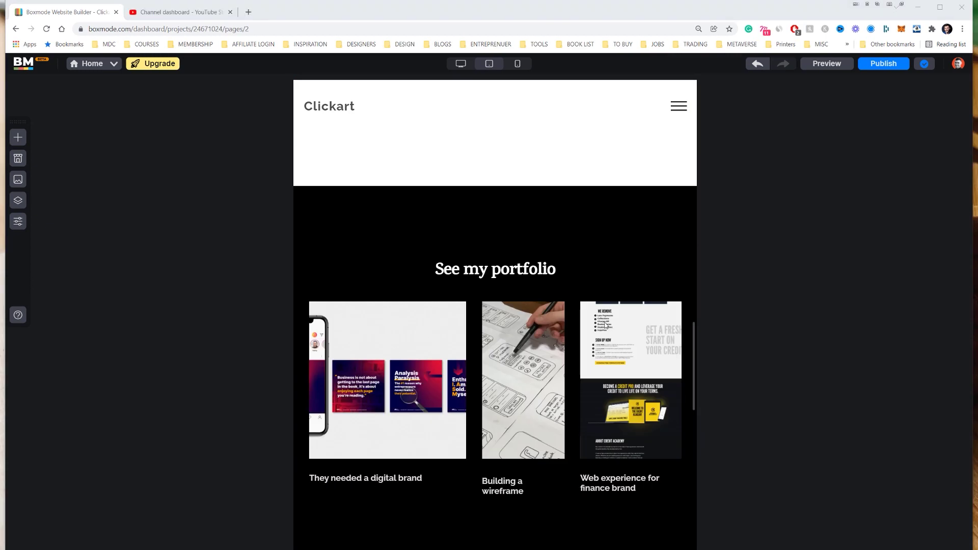
scroll(369, 283, "down", 8)
scroll(400, 281, "down", 6)
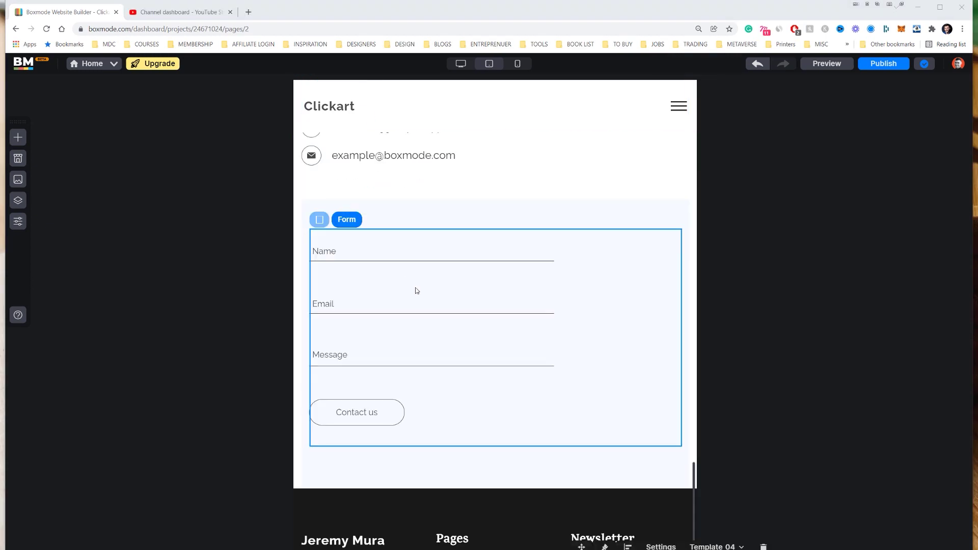
scroll(560, 356, "up", 10)
scroll(566, 379, "up", 10)
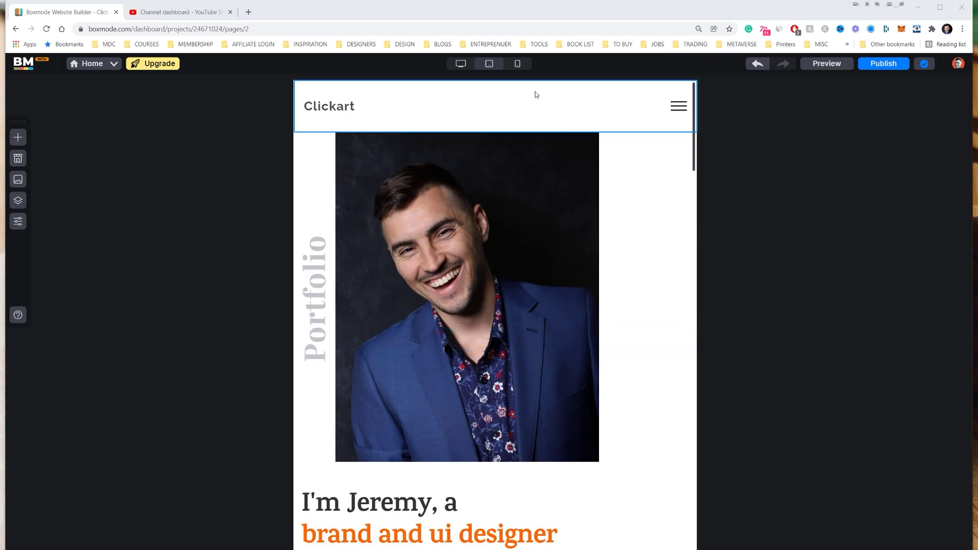
Step: Switch to the phone-width layout and scroll down the page
left_click(517, 64)
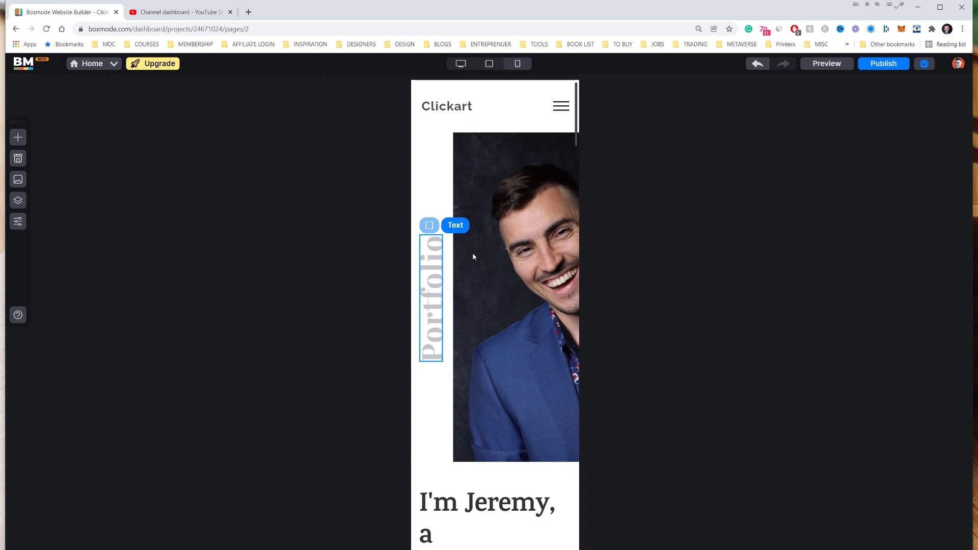
scroll(489, 229, "down", 8)
scroll(534, 237, "down", 10)
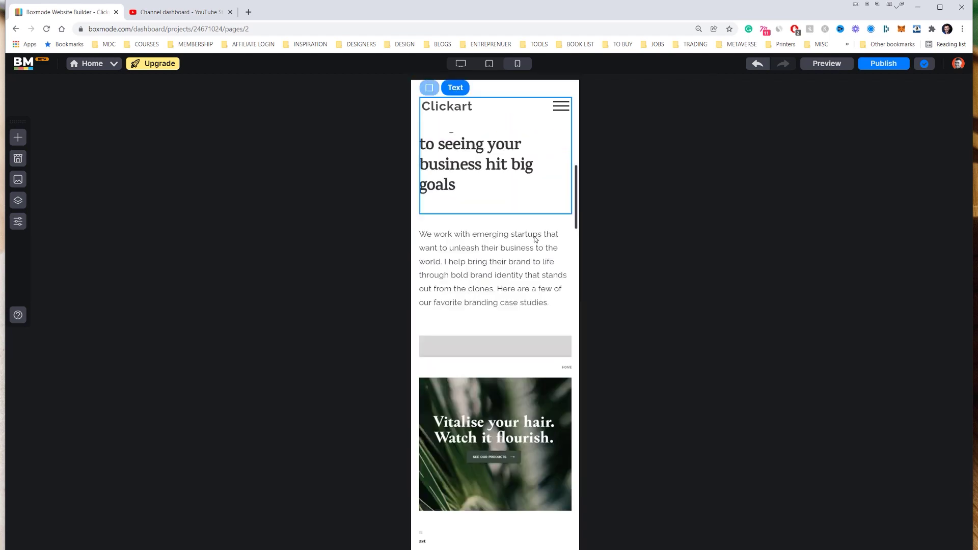
Step: Set the mobile 'See my portfolio' heading to font size 48 with centre alignment
scroll(570, 283, "down", 3)
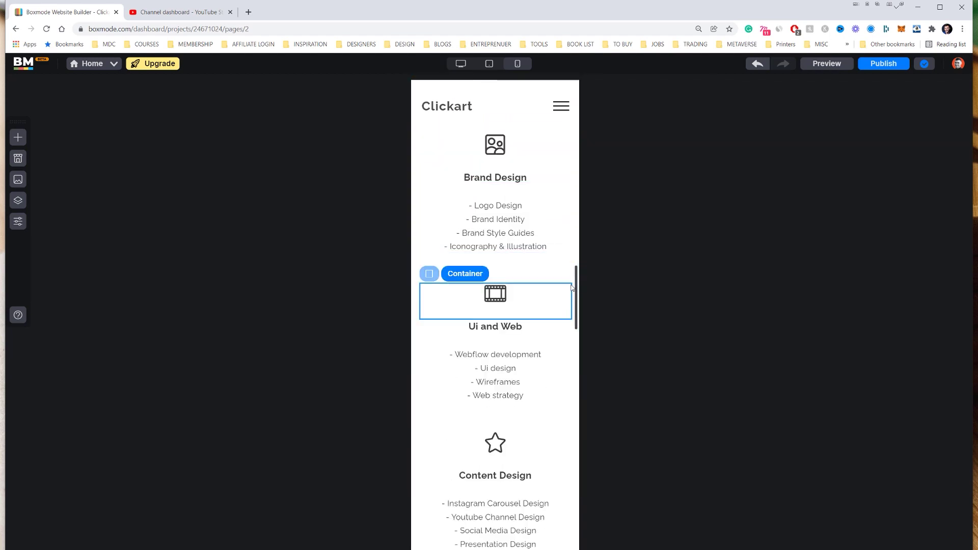
scroll(530, 224, "up", 3)
scroll(526, 207, "down", 6)
scroll(526, 208, "down", 5)
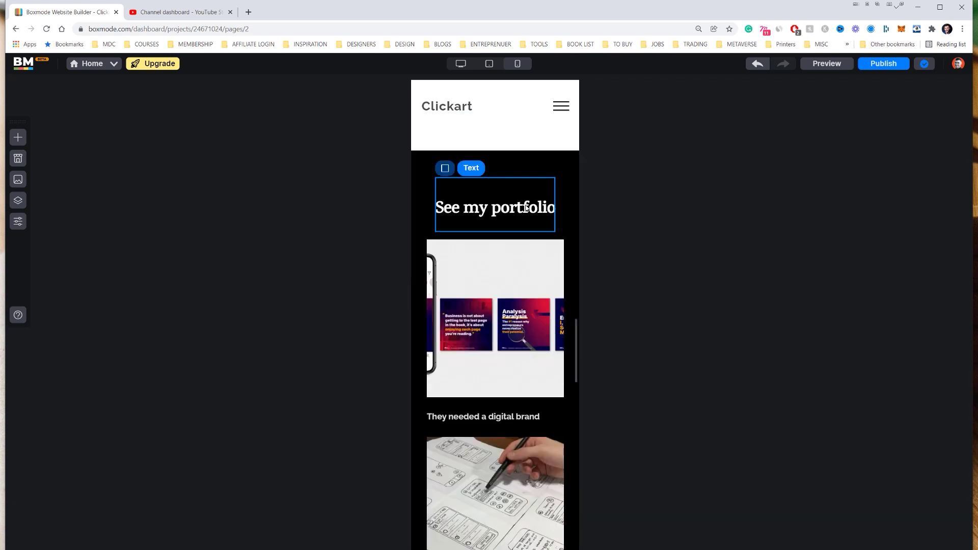
scroll(527, 207, "down", 12)
scroll(536, 233, "up", 12)
scroll(517, 236, "up", 2)
left_click(507, 300)
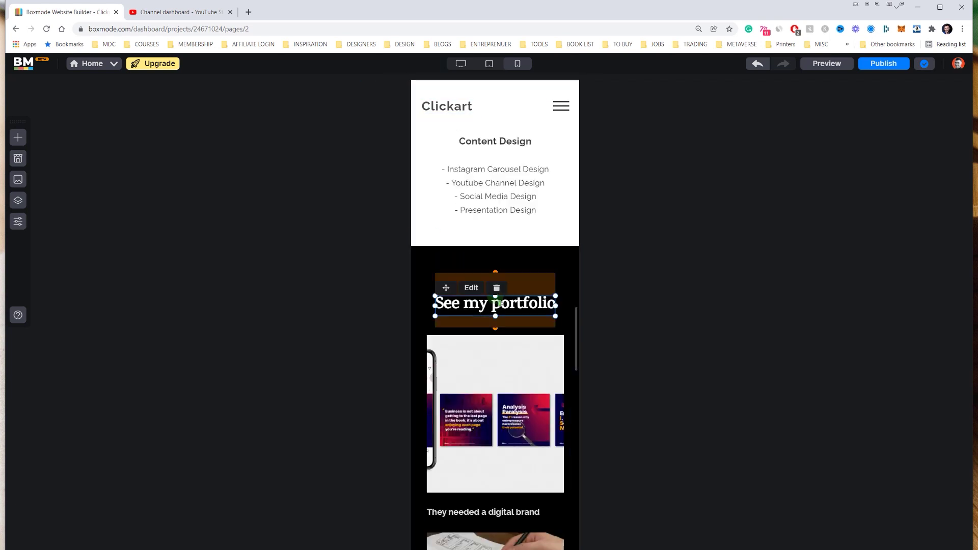
left_click(469, 288)
left_click(565, 288)
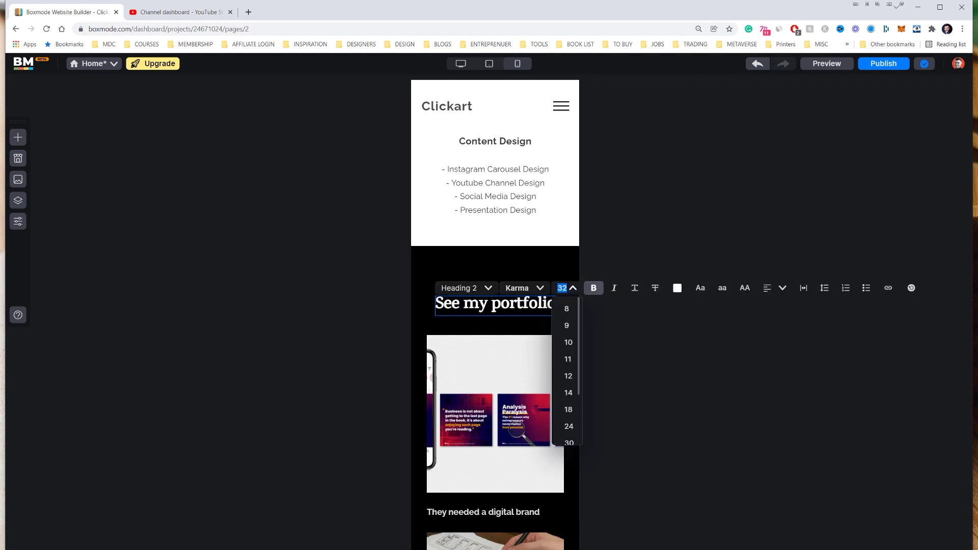
scroll(565, 395, "down", 1)
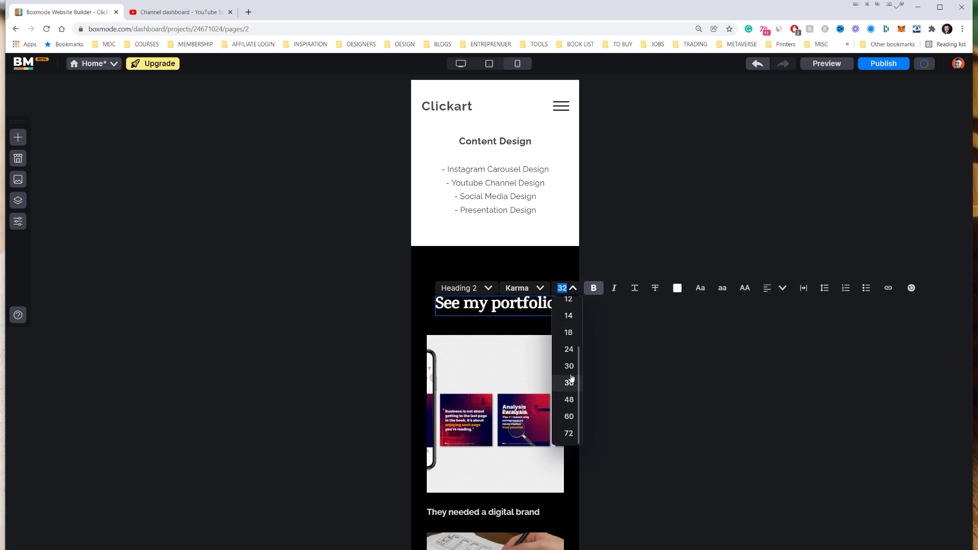
left_click(566, 397)
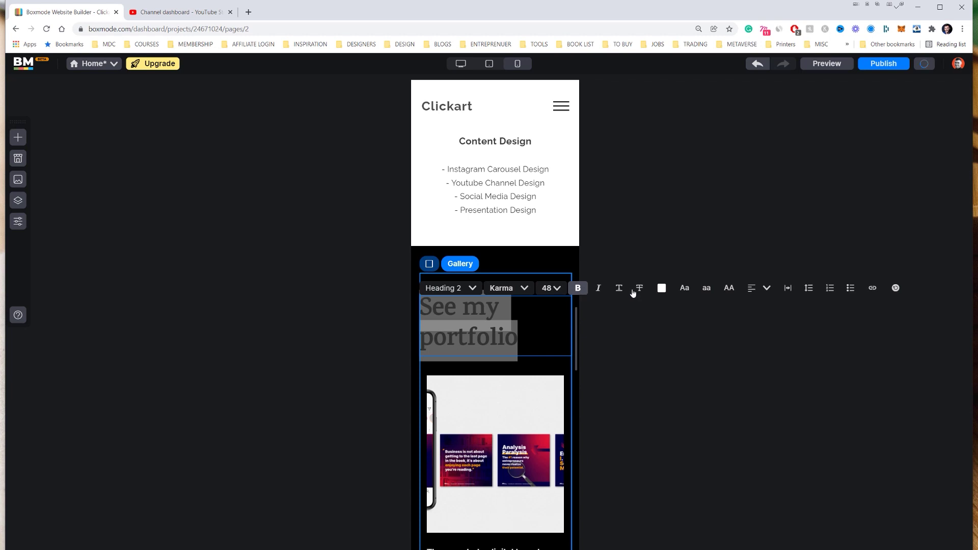
left_click(759, 293)
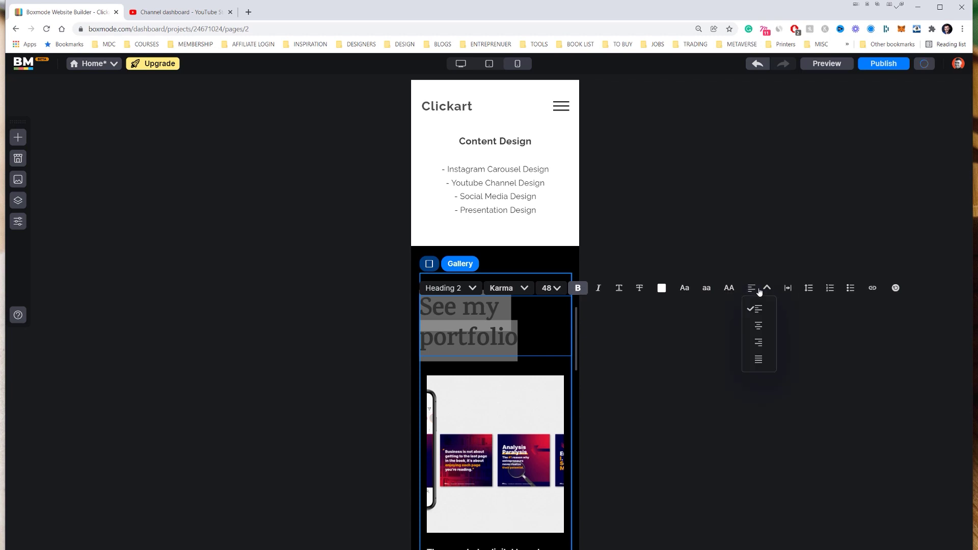
left_click(756, 325)
scroll(478, 205, "down", 7)
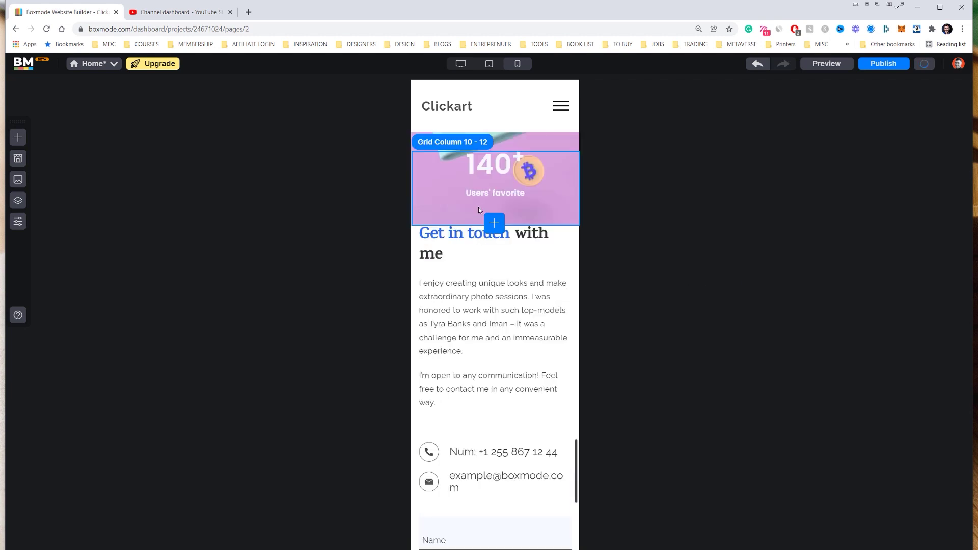
Step: Select the 'Get in touch with me' contact column and open its CSS settings
left_click(485, 257)
scroll(486, 257, "up", 1)
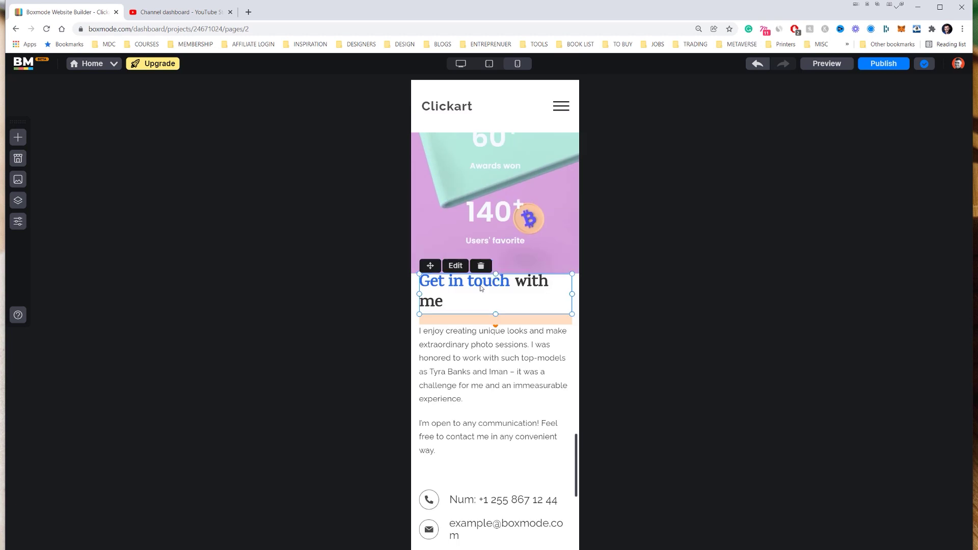
left_click(417, 284)
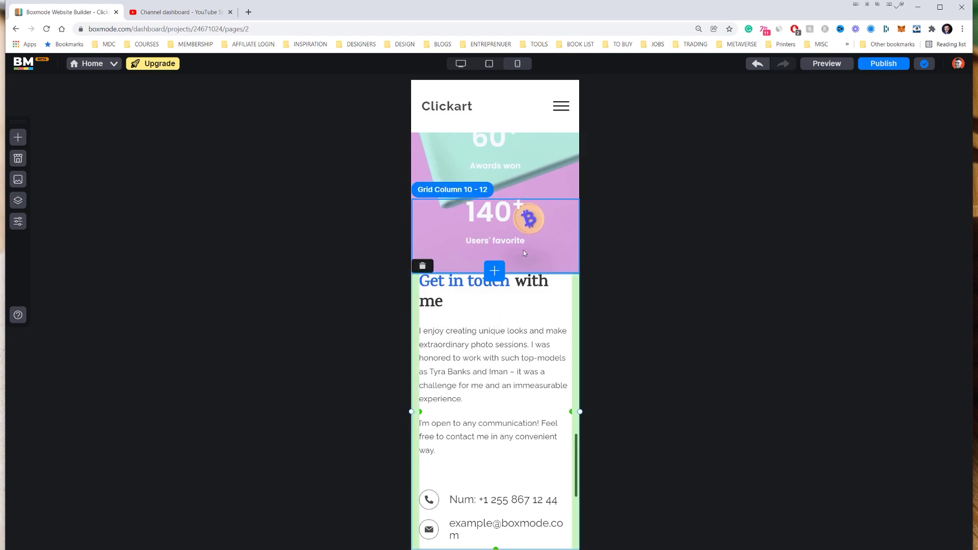
left_click(17, 221)
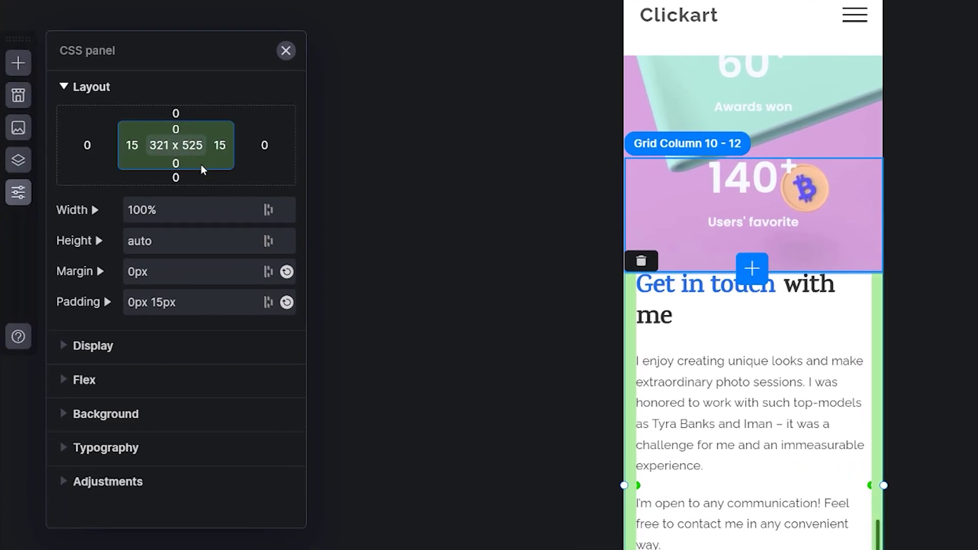
left_click(79, 380)
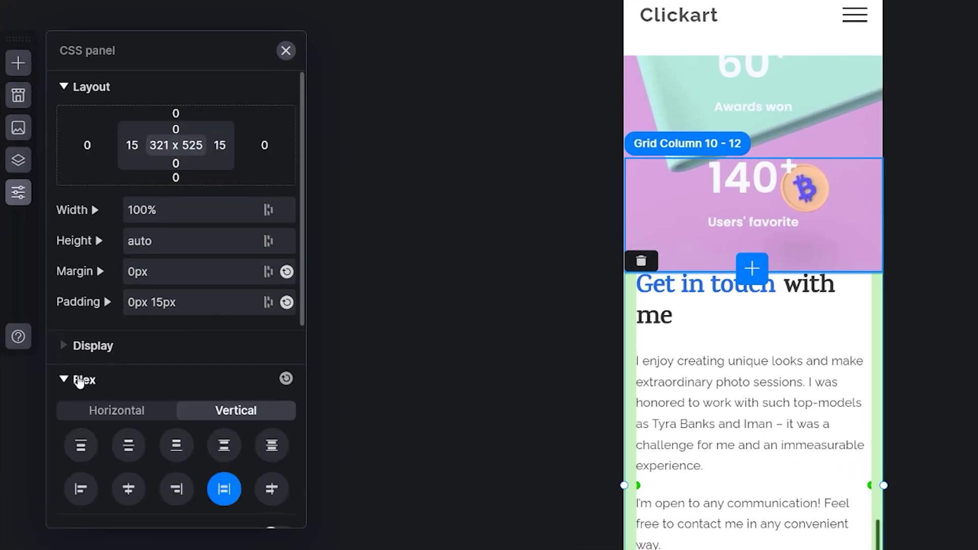
left_click(76, 346)
left_click(76, 347)
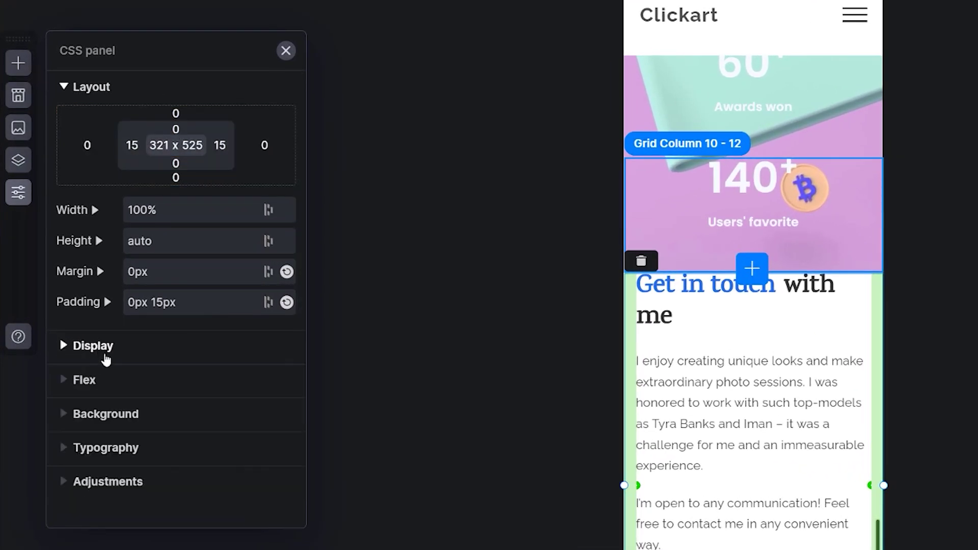
left_click(108, 445)
left_click(109, 414)
left_click(107, 413)
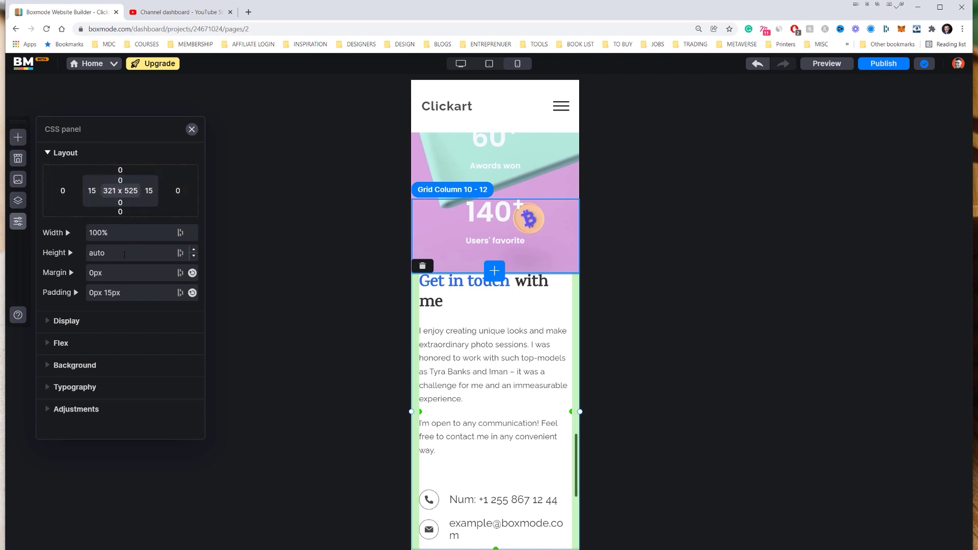
Step: Change the column's padding from 0px 15px to 15px, then deselect
left_click(111, 271)
left_click(101, 292)
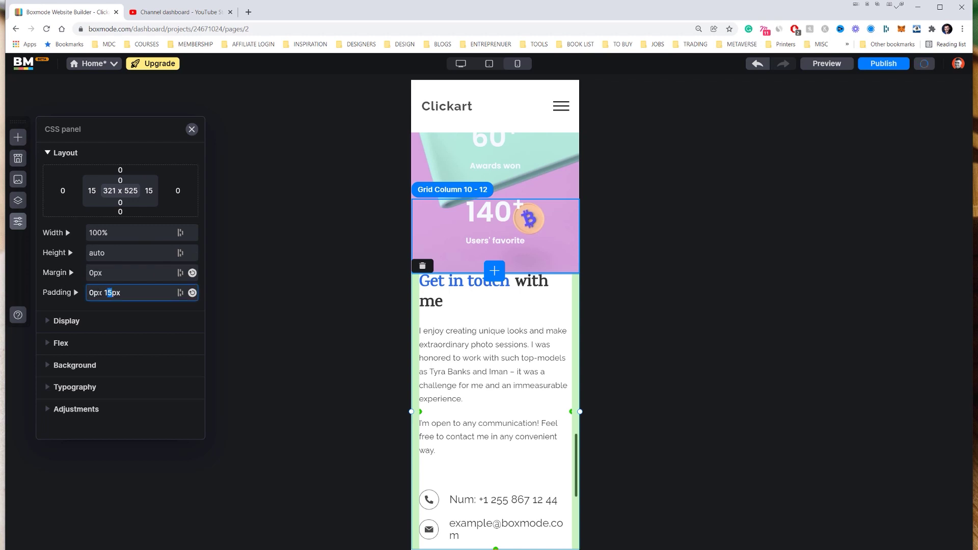
key("ctrl+a")
type("15px")
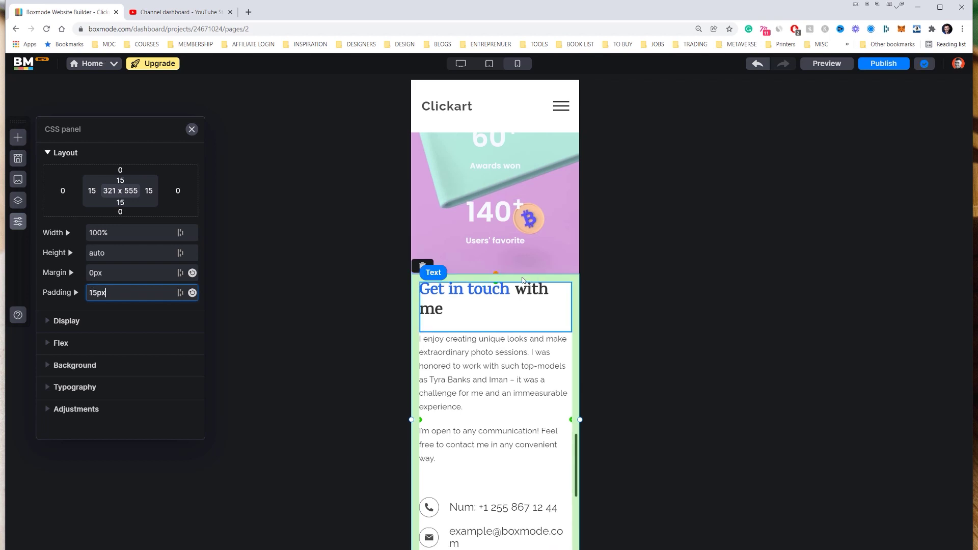
left_click(521, 285)
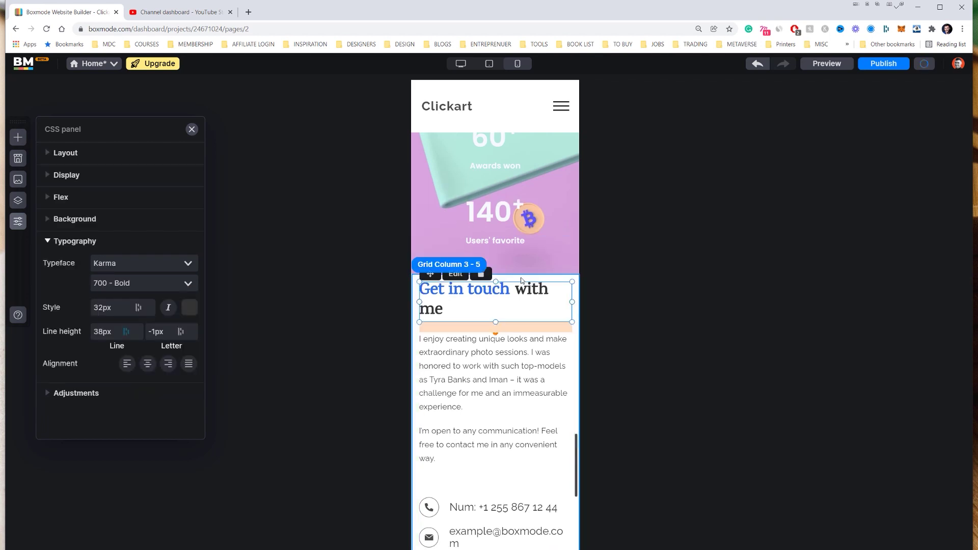
scroll(509, 316, "down", 2)
scroll(509, 305, "up", 2)
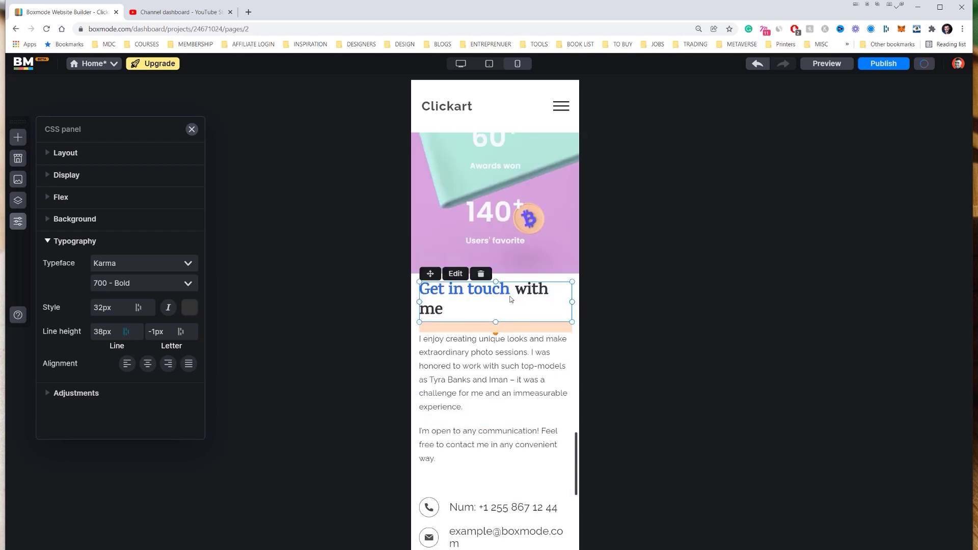
scroll(511, 299, "down", 7)
scroll(517, 295, "up", 7)
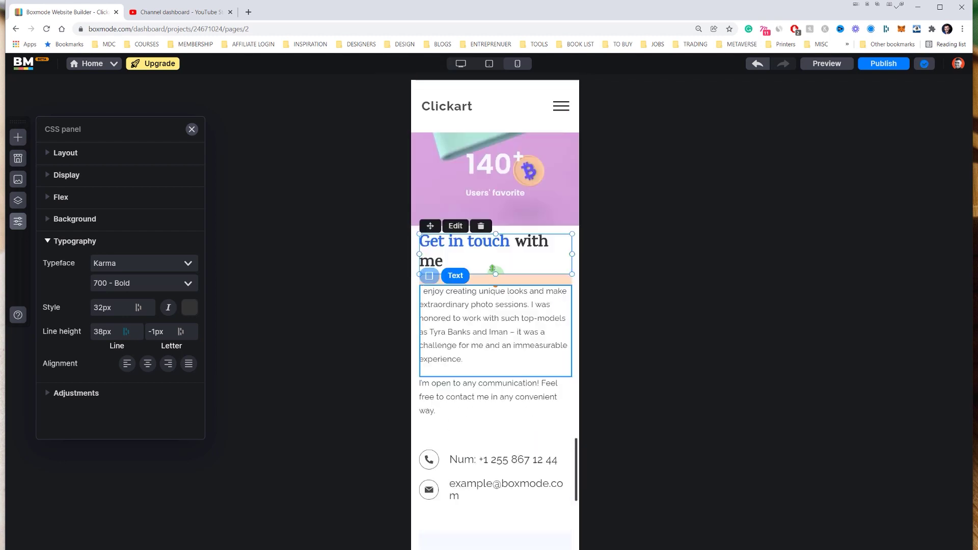
left_click(533, 291)
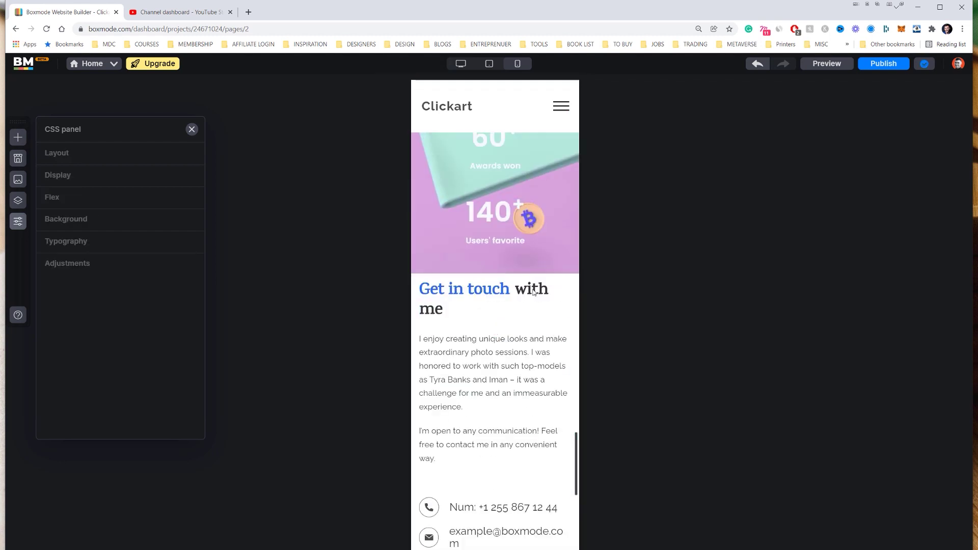
Step: Give the mobile 'I'm Jeremy' hero heading a smaller font size
scroll(514, 300, "down", 4)
scroll(516, 305, "down", 8)
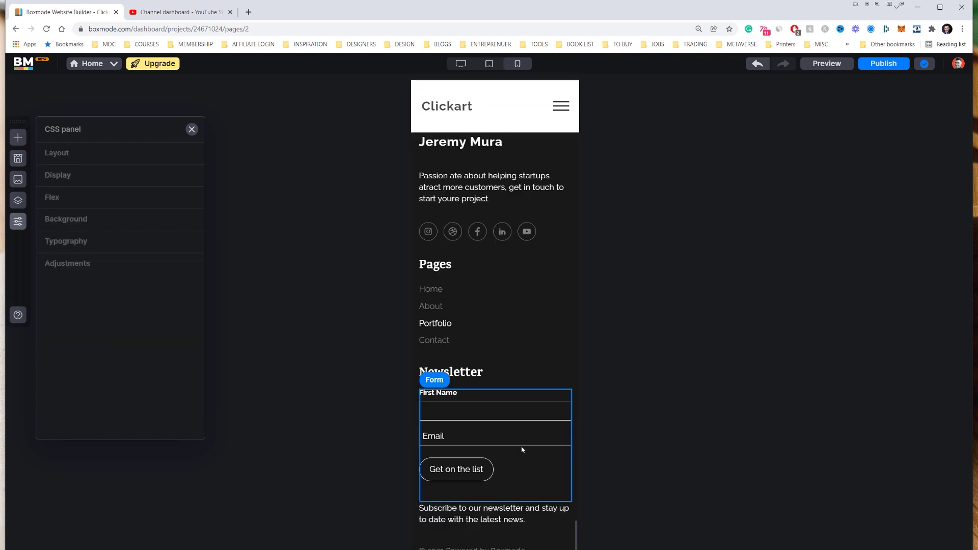
scroll(521, 447, "up", 15)
scroll(523, 448, "up", 10)
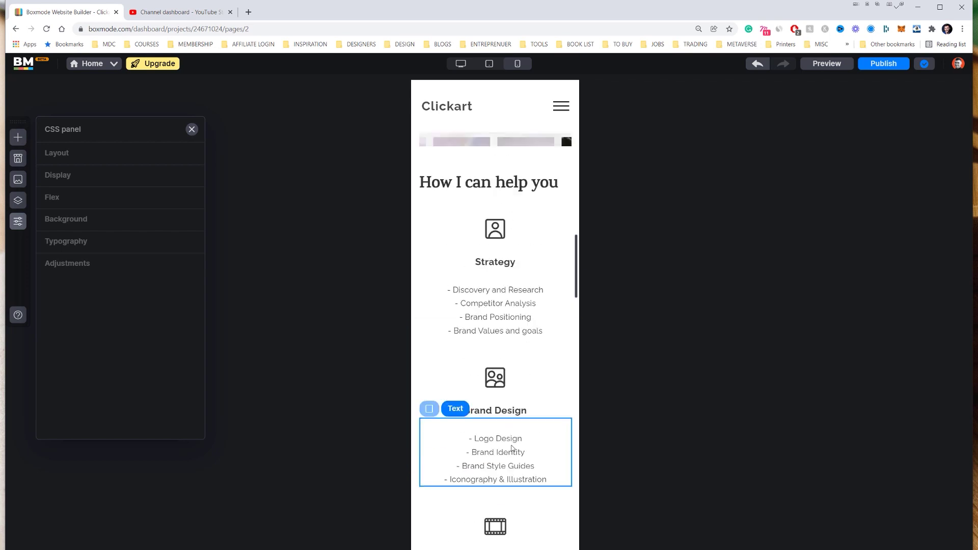
scroll(521, 486, "up", 8)
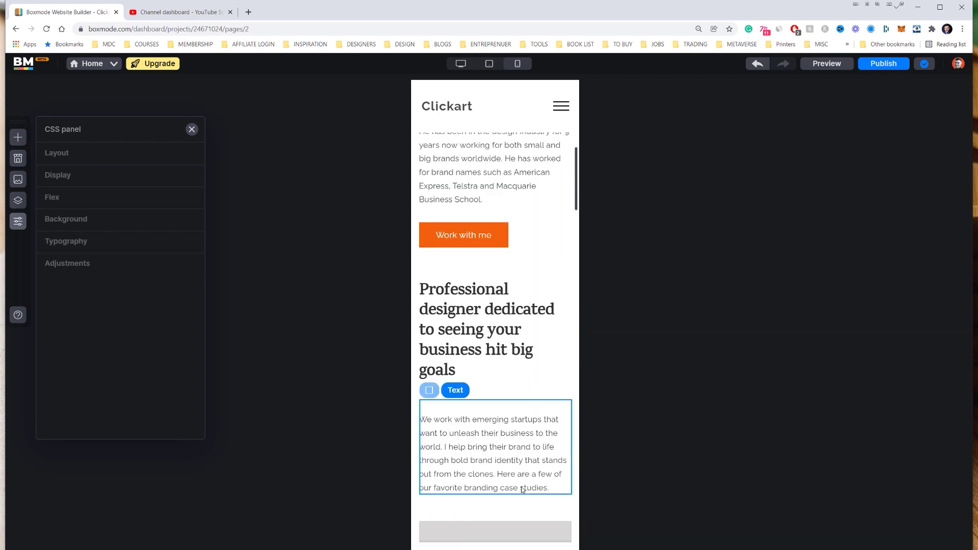
left_click(545, 319)
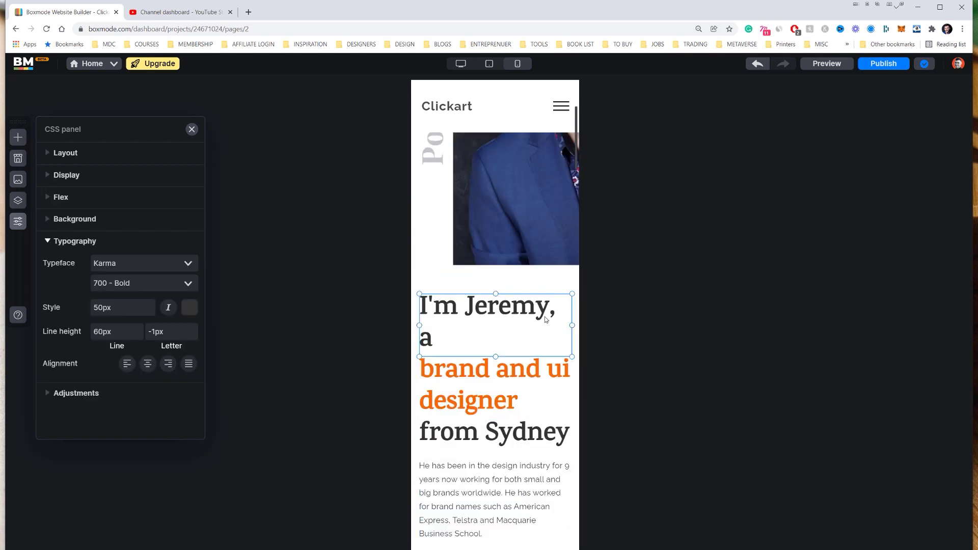
double_click(545, 319)
left_click(559, 285)
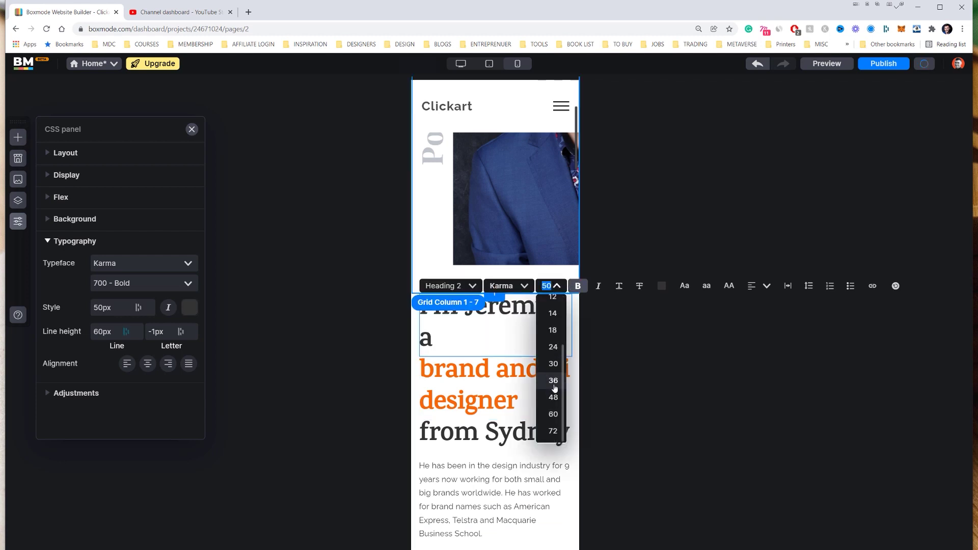
left_click(553, 397)
Step: Set the orange 'brand and ui designer' line to size 36
left_click(516, 381)
double_click(102, 307)
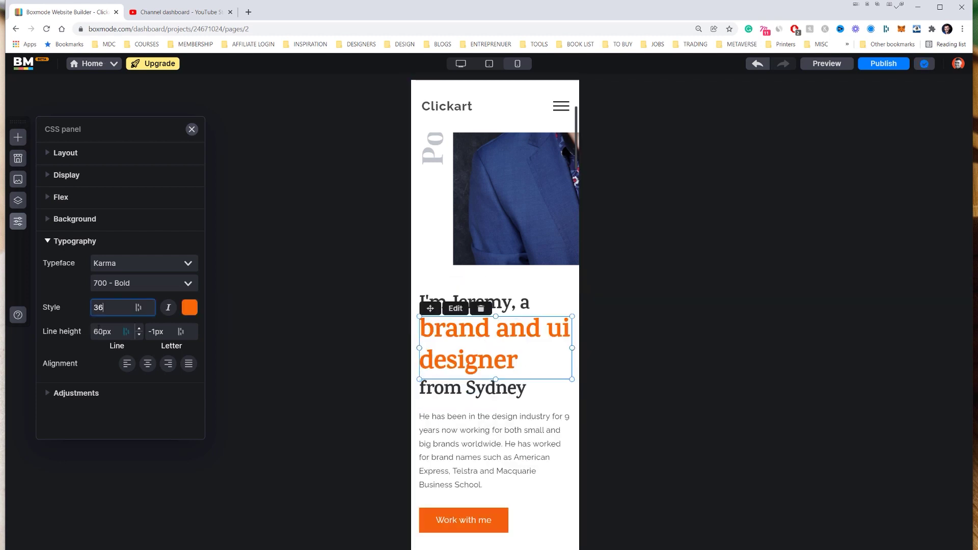
type("36")
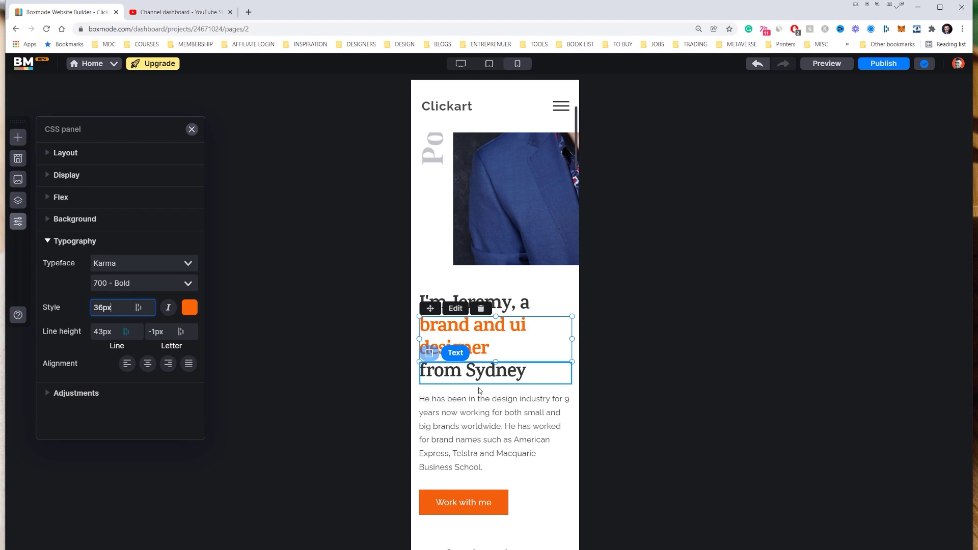
scroll(479, 391, "down", 5)
scroll(542, 383, "up", 9)
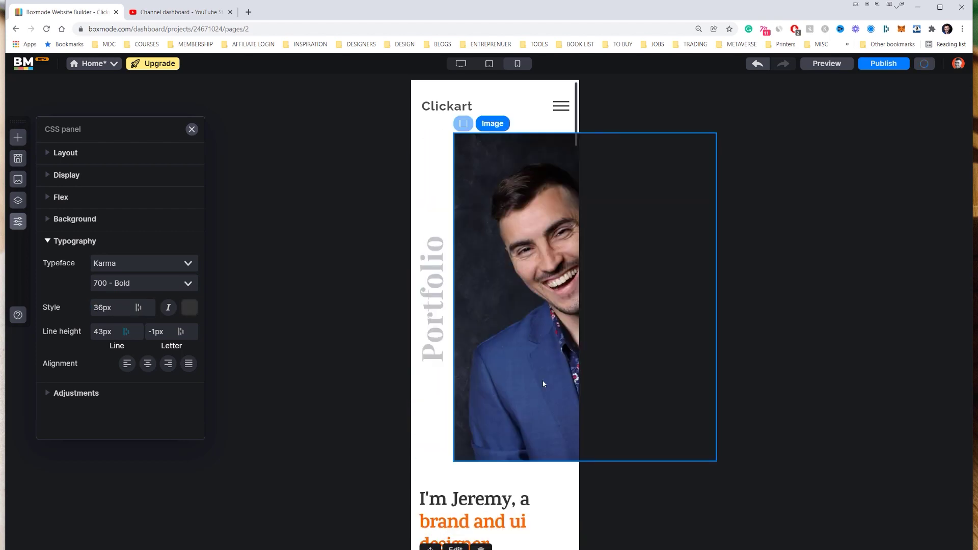
Step: Narrow the mobile portrait frame to about 353 wide, then preview the site
left_click(543, 383)
left_click_drag(534, 252, 583, 298)
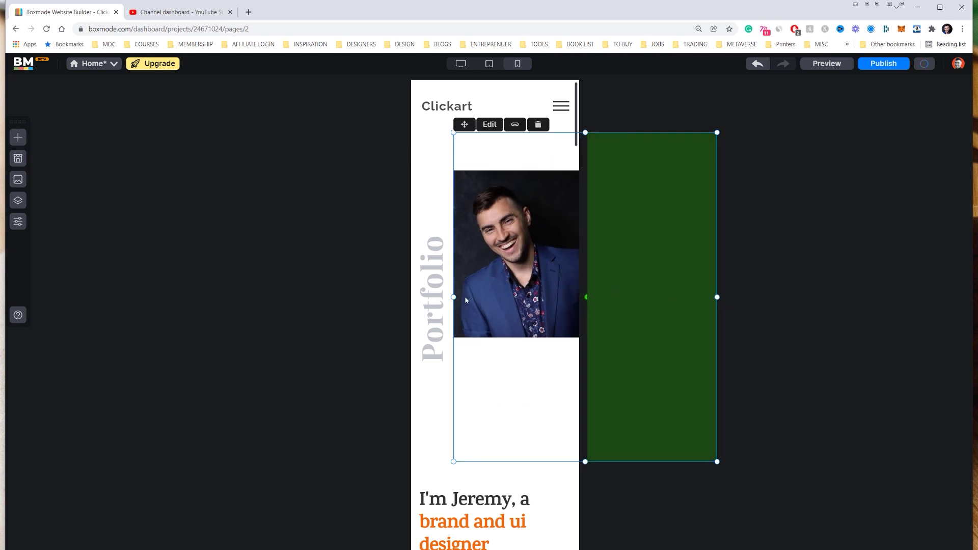
key("ctrl+z")
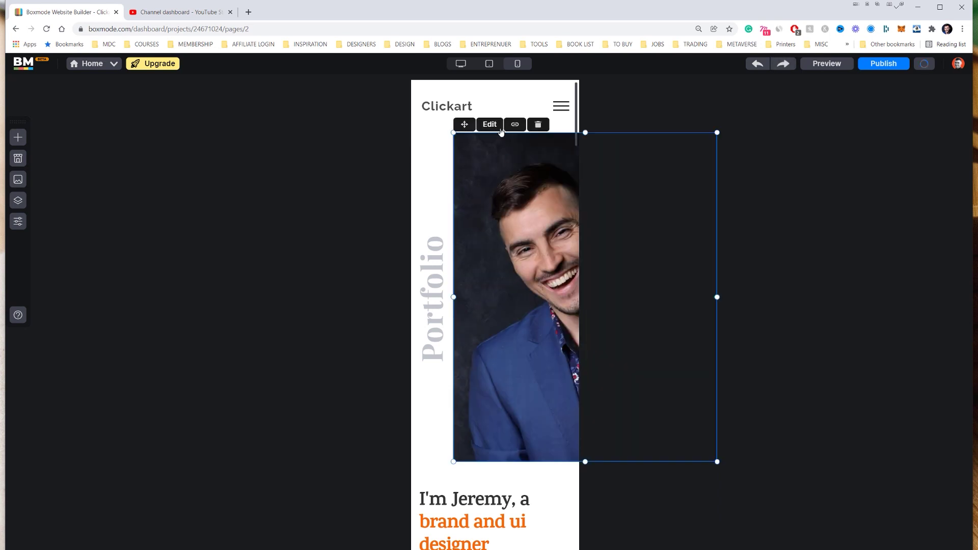
left_click_drag(423, 298, 523, 304)
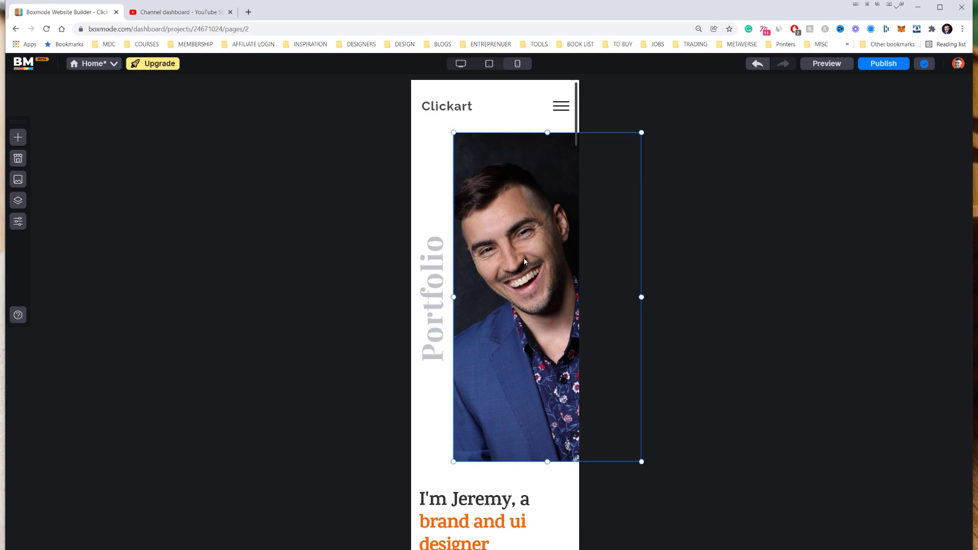
left_click(827, 64)
Step: Review the desktop layout in Preview
scroll(554, 164, "down", 10)
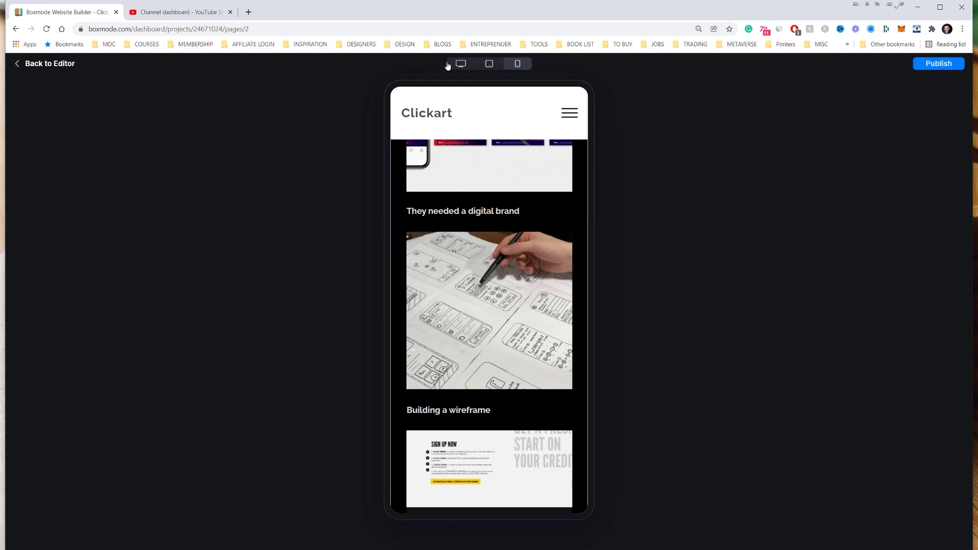
left_click(466, 65)
scroll(517, 304, "up", 10)
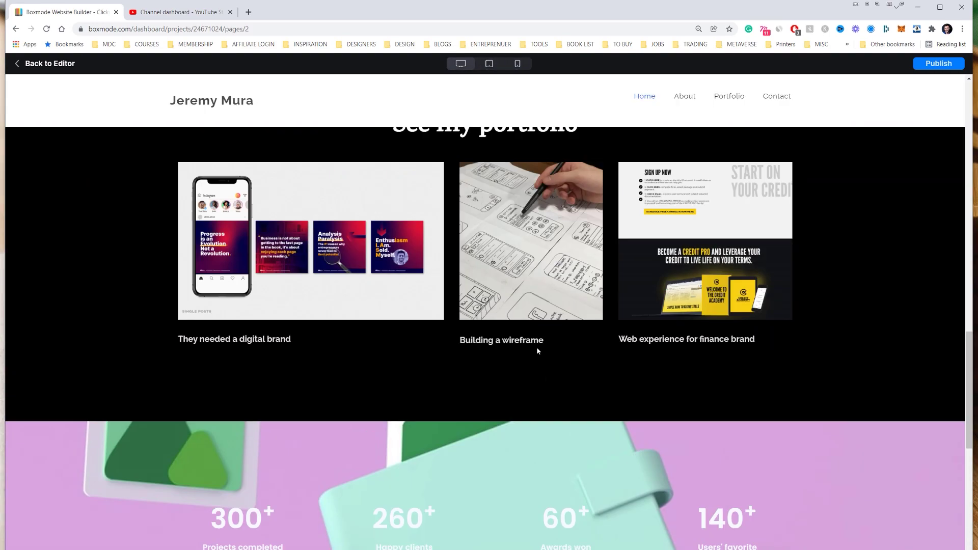
scroll(540, 357, "up", 10)
scroll(533, 386, "down", 8)
scroll(533, 388, "down", 10)
scroll(532, 388, "up", 15)
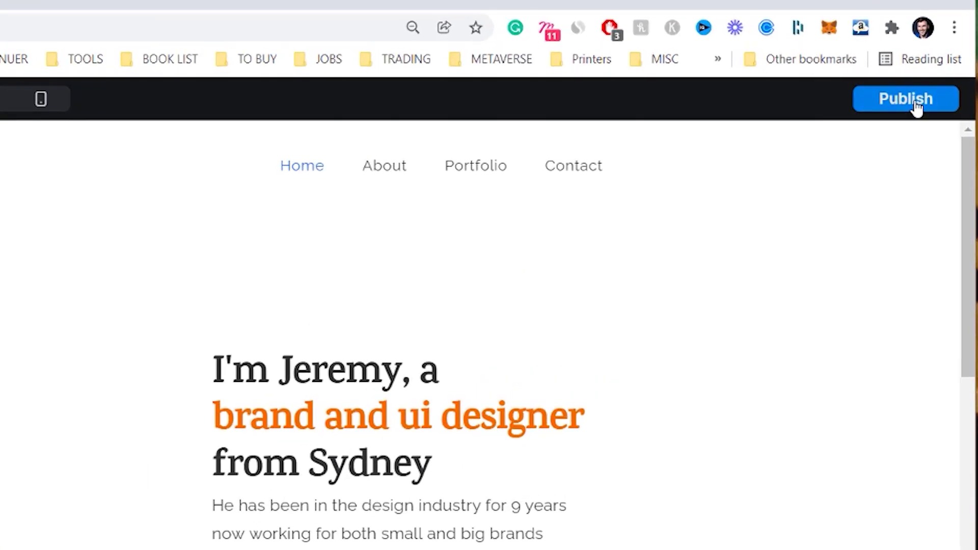
Step: Publish the site to the free subdomain jeremymura.boxmode.io
left_click(943, 68)
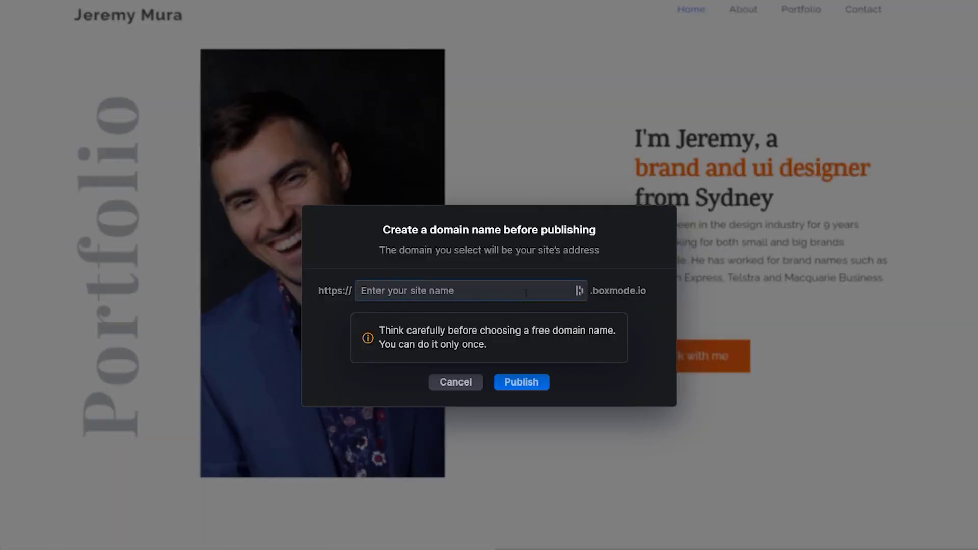
type("jeremymura")
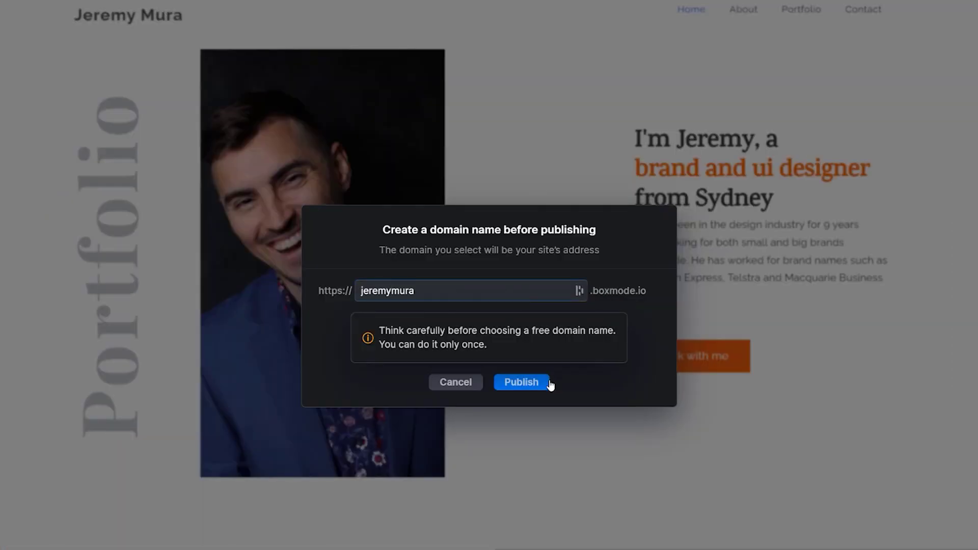
left_click(633, 290)
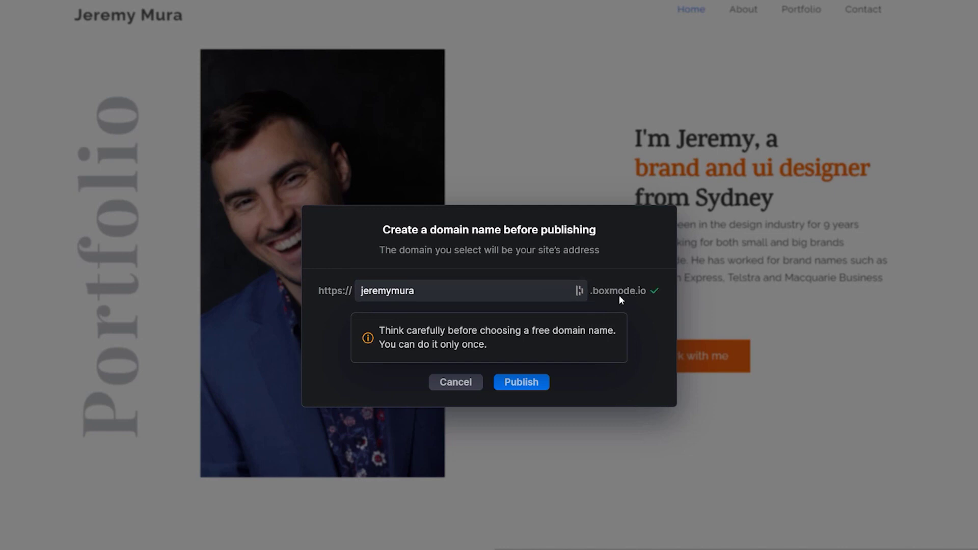
left_click(518, 383)
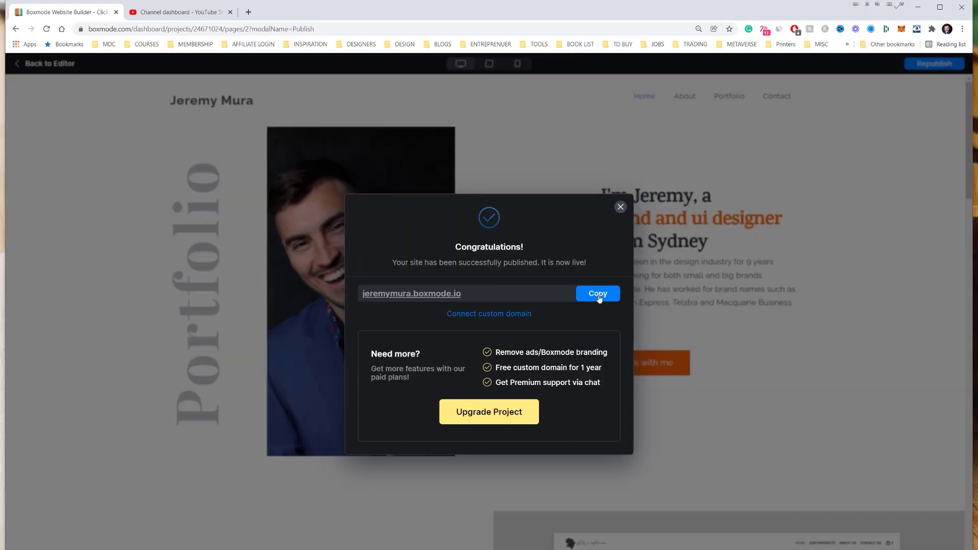
Step: Copy the live site address and load it in a new browser tab
left_click(602, 294)
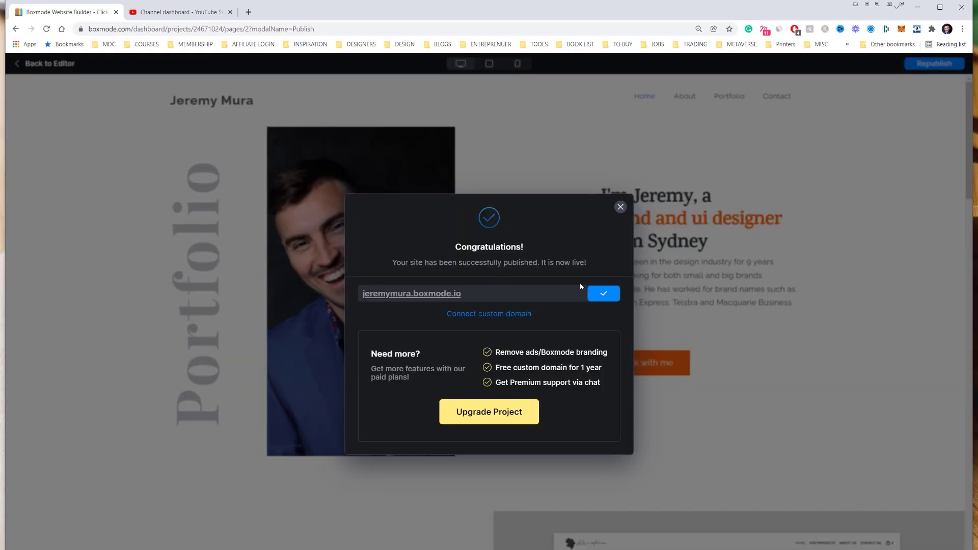
left_click(250, 16)
key("ctrl+v")
key("Return")
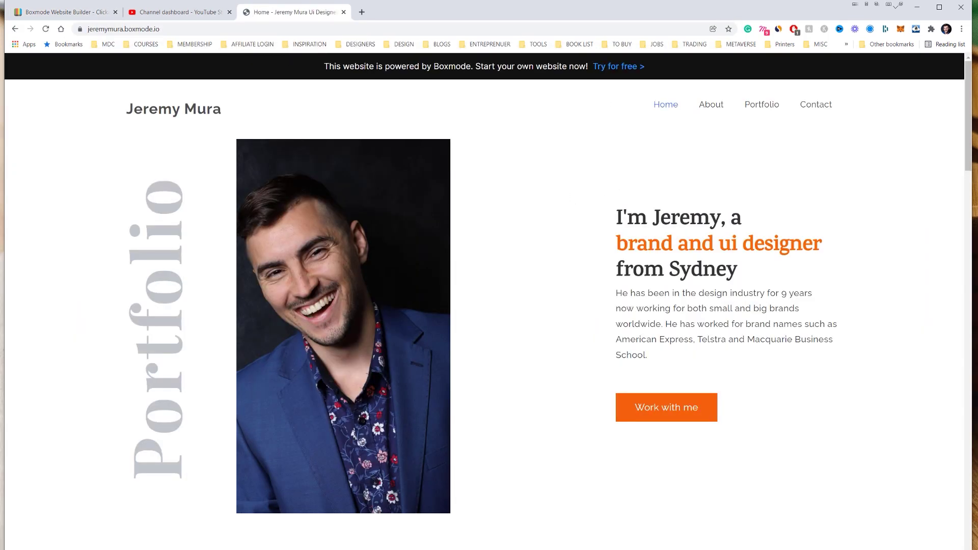
Step: Test the live site's Work with me link and the footer Instagram link
scroll(659, 223, "down", 8)
scroll(642, 259, "up", 6)
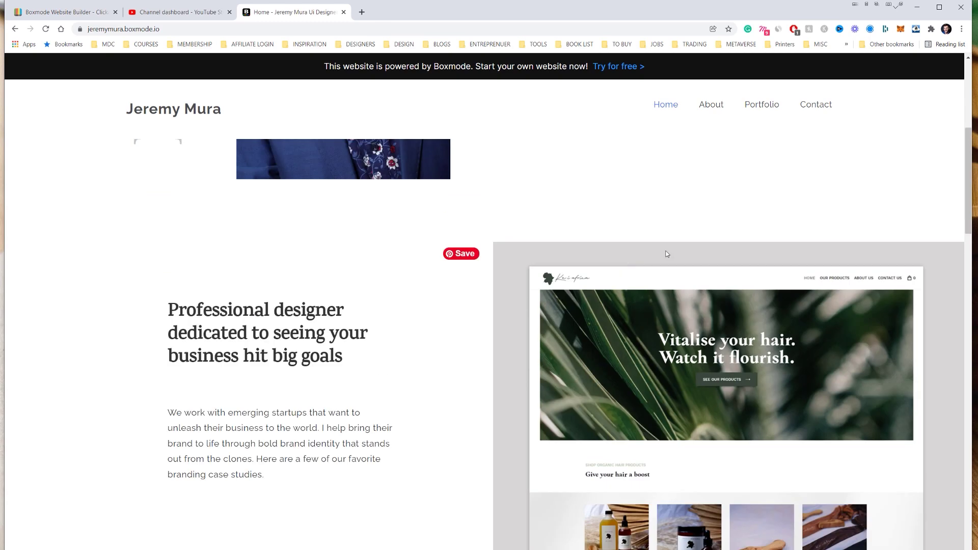
left_click(690, 313)
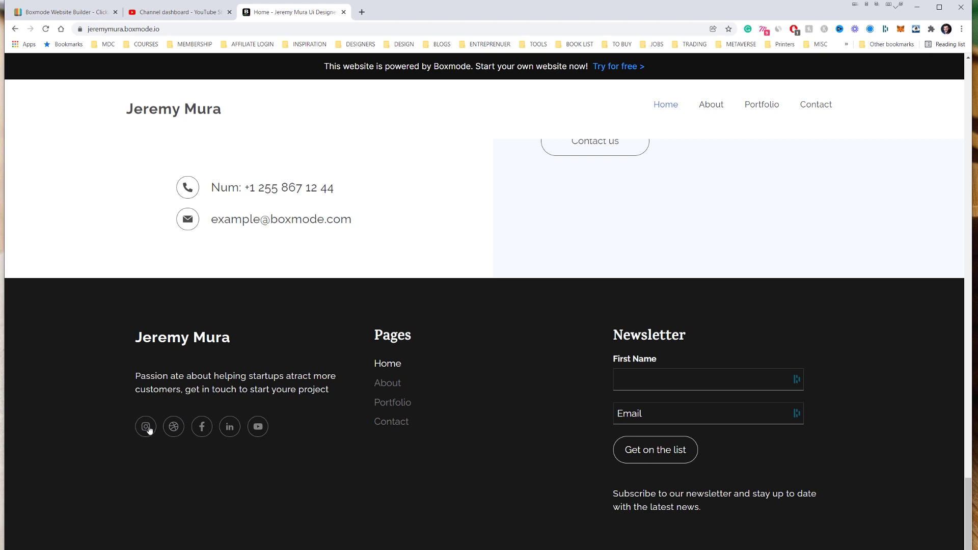
left_click(149, 429)
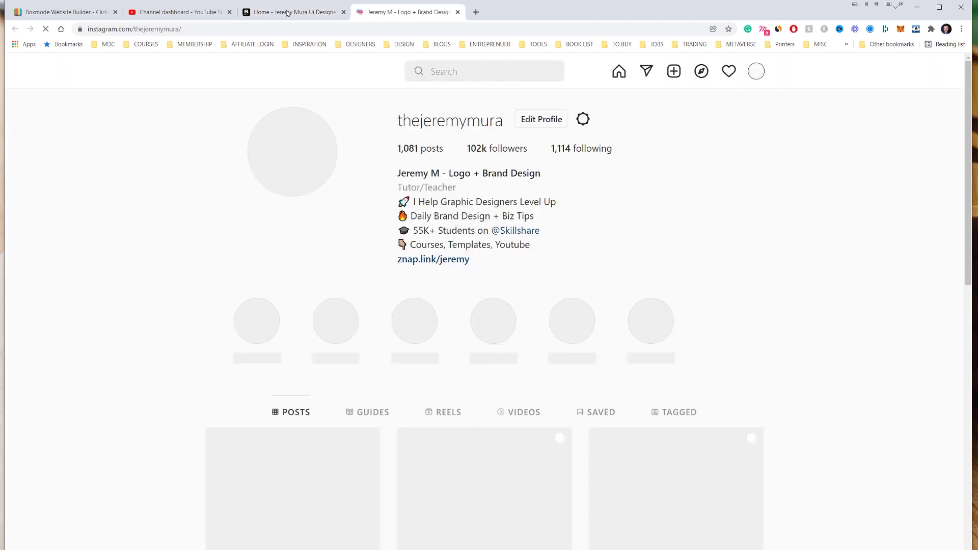
Step: Back on the site tab, autofill the newsletter name fields
key("ctrl+shift+Tab")
left_click(656, 404)
left_click(618, 414)
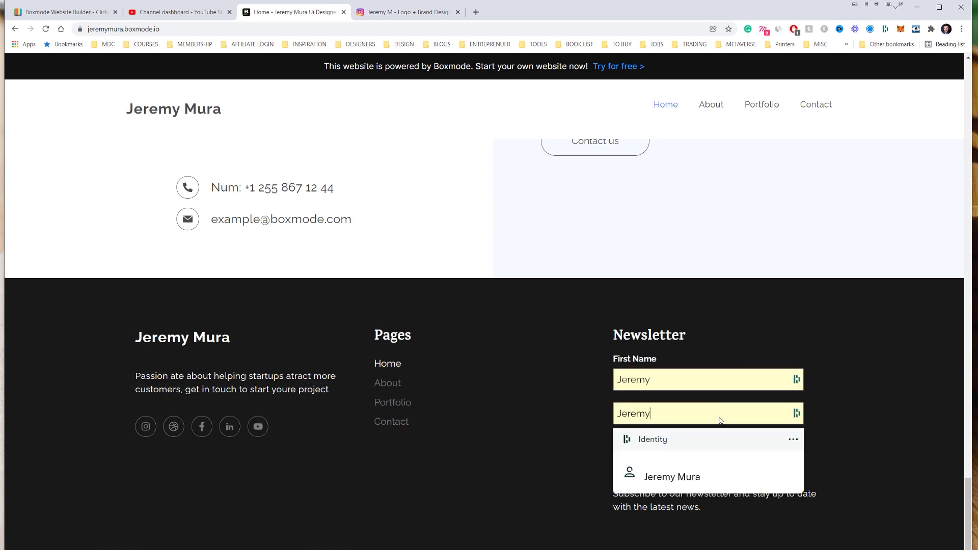